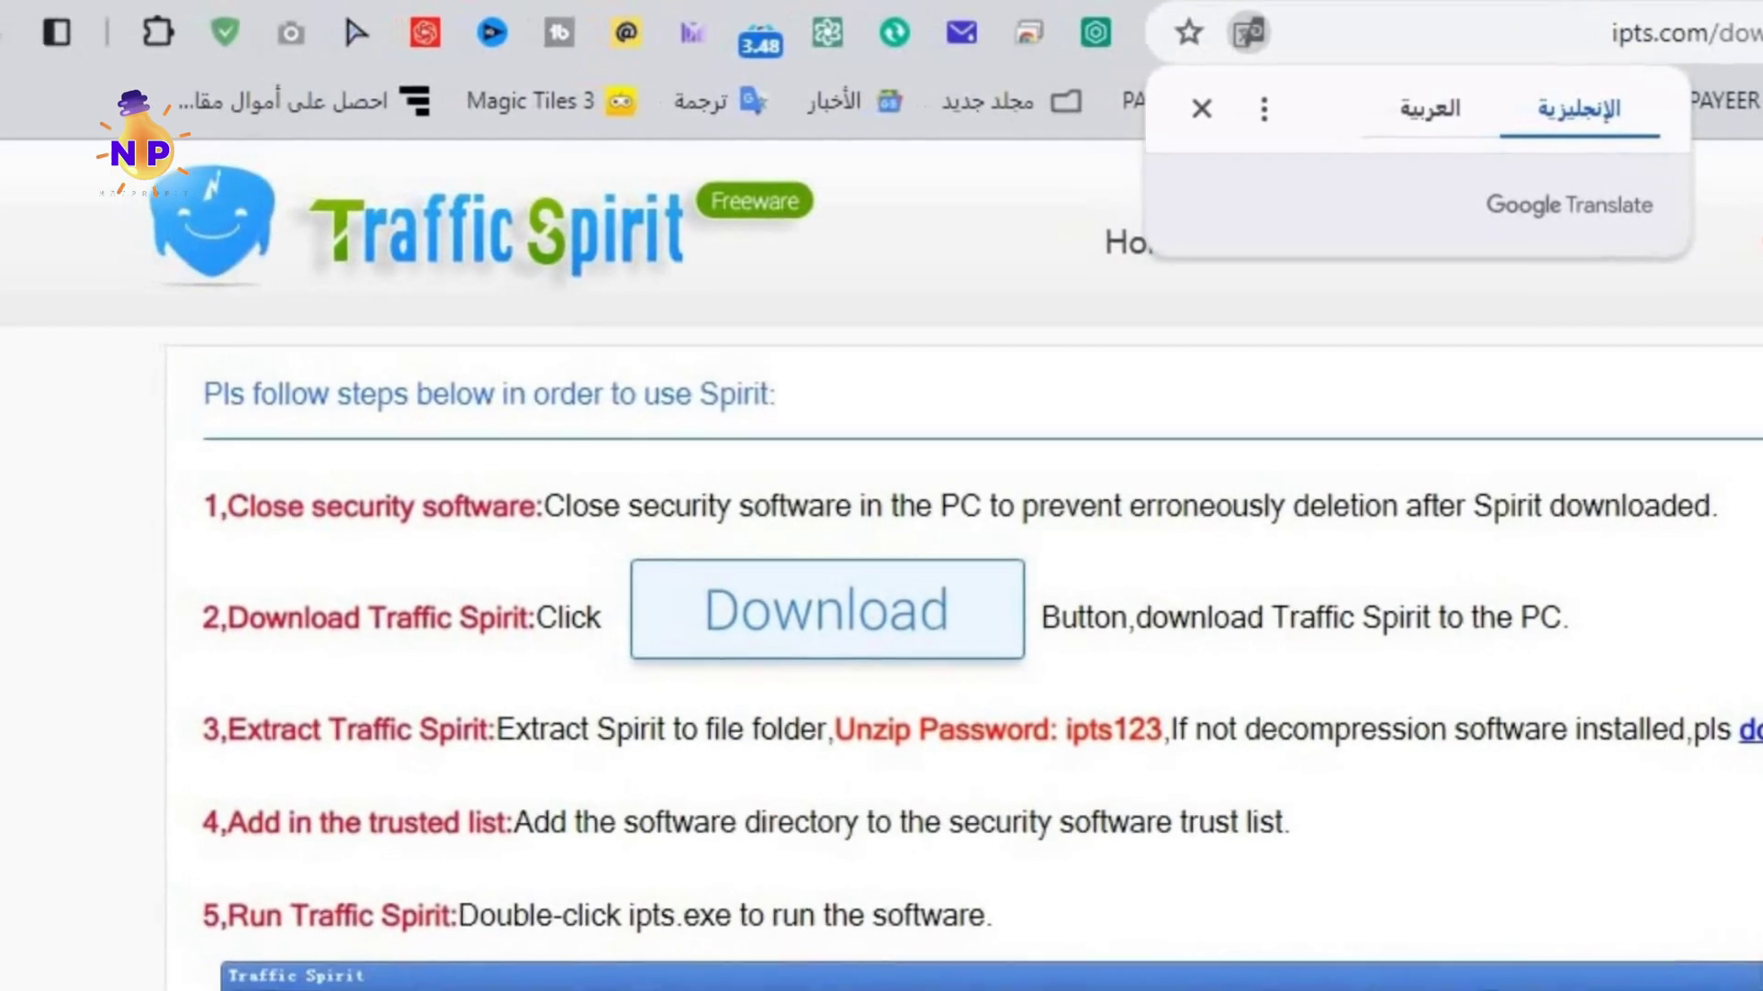
Step: Download the Traffic Spirit archive ipts.7z and show the downloaded file in its folder
left_click(1740, 725)
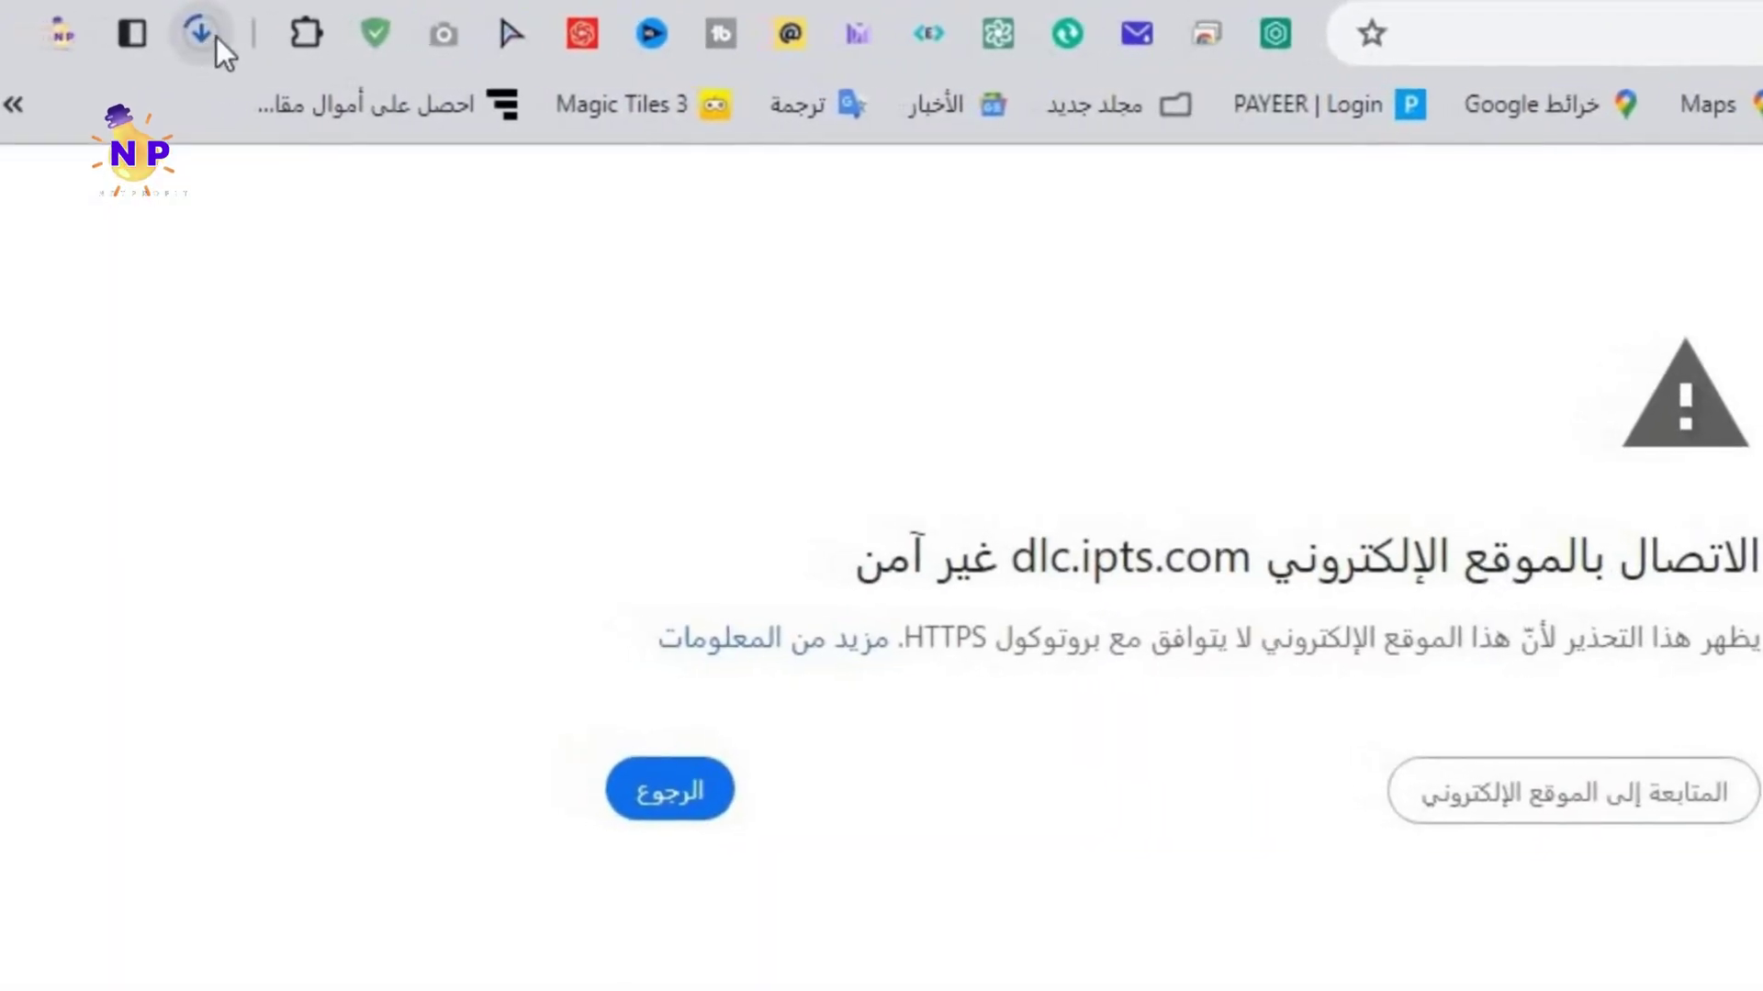
left_click(180, 37)
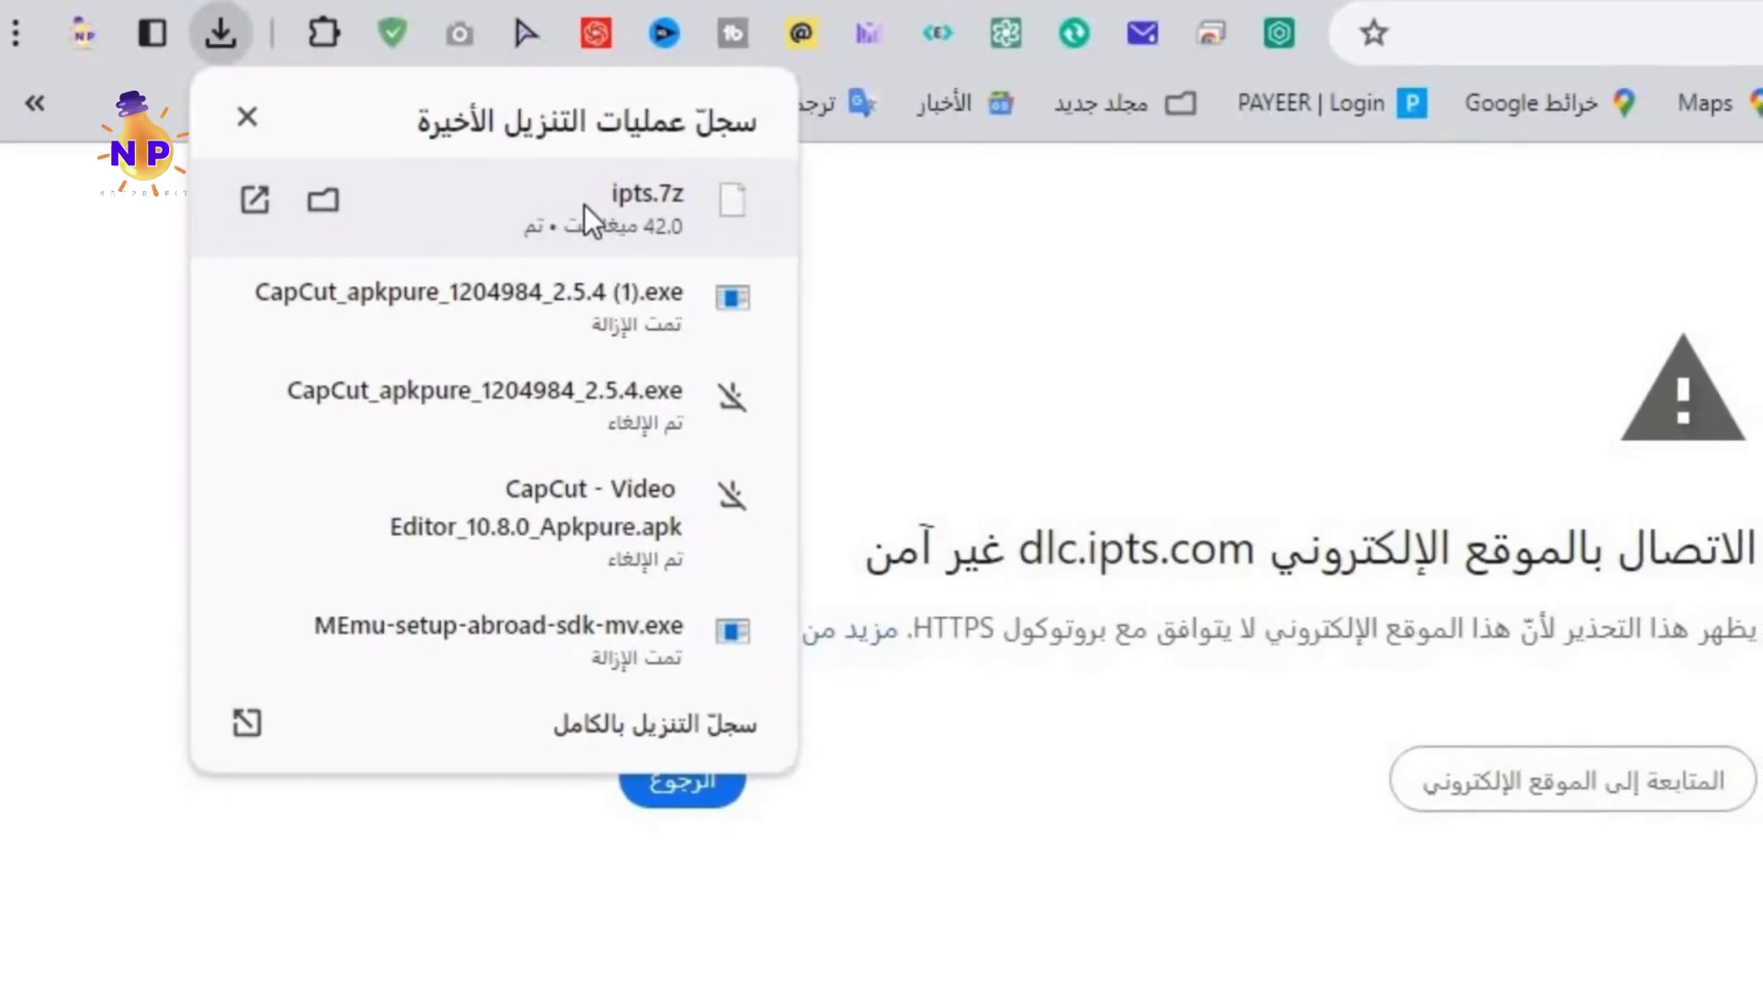
right_click(631, 202)
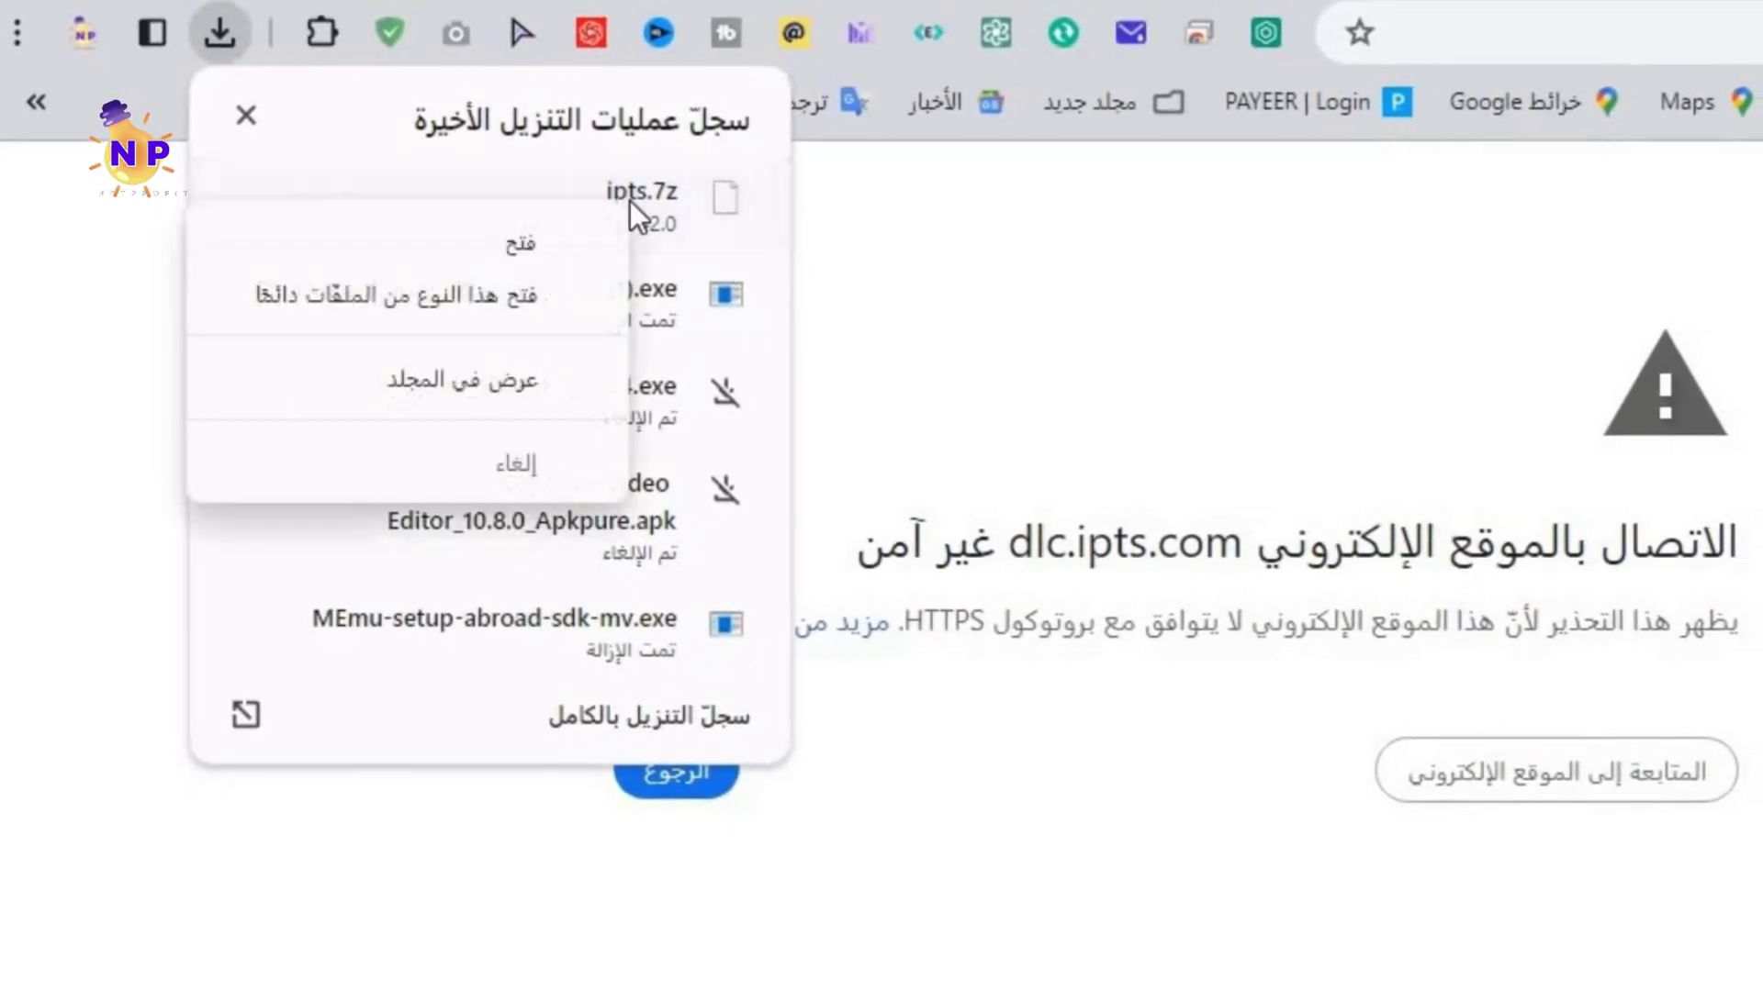
left_click(457, 374)
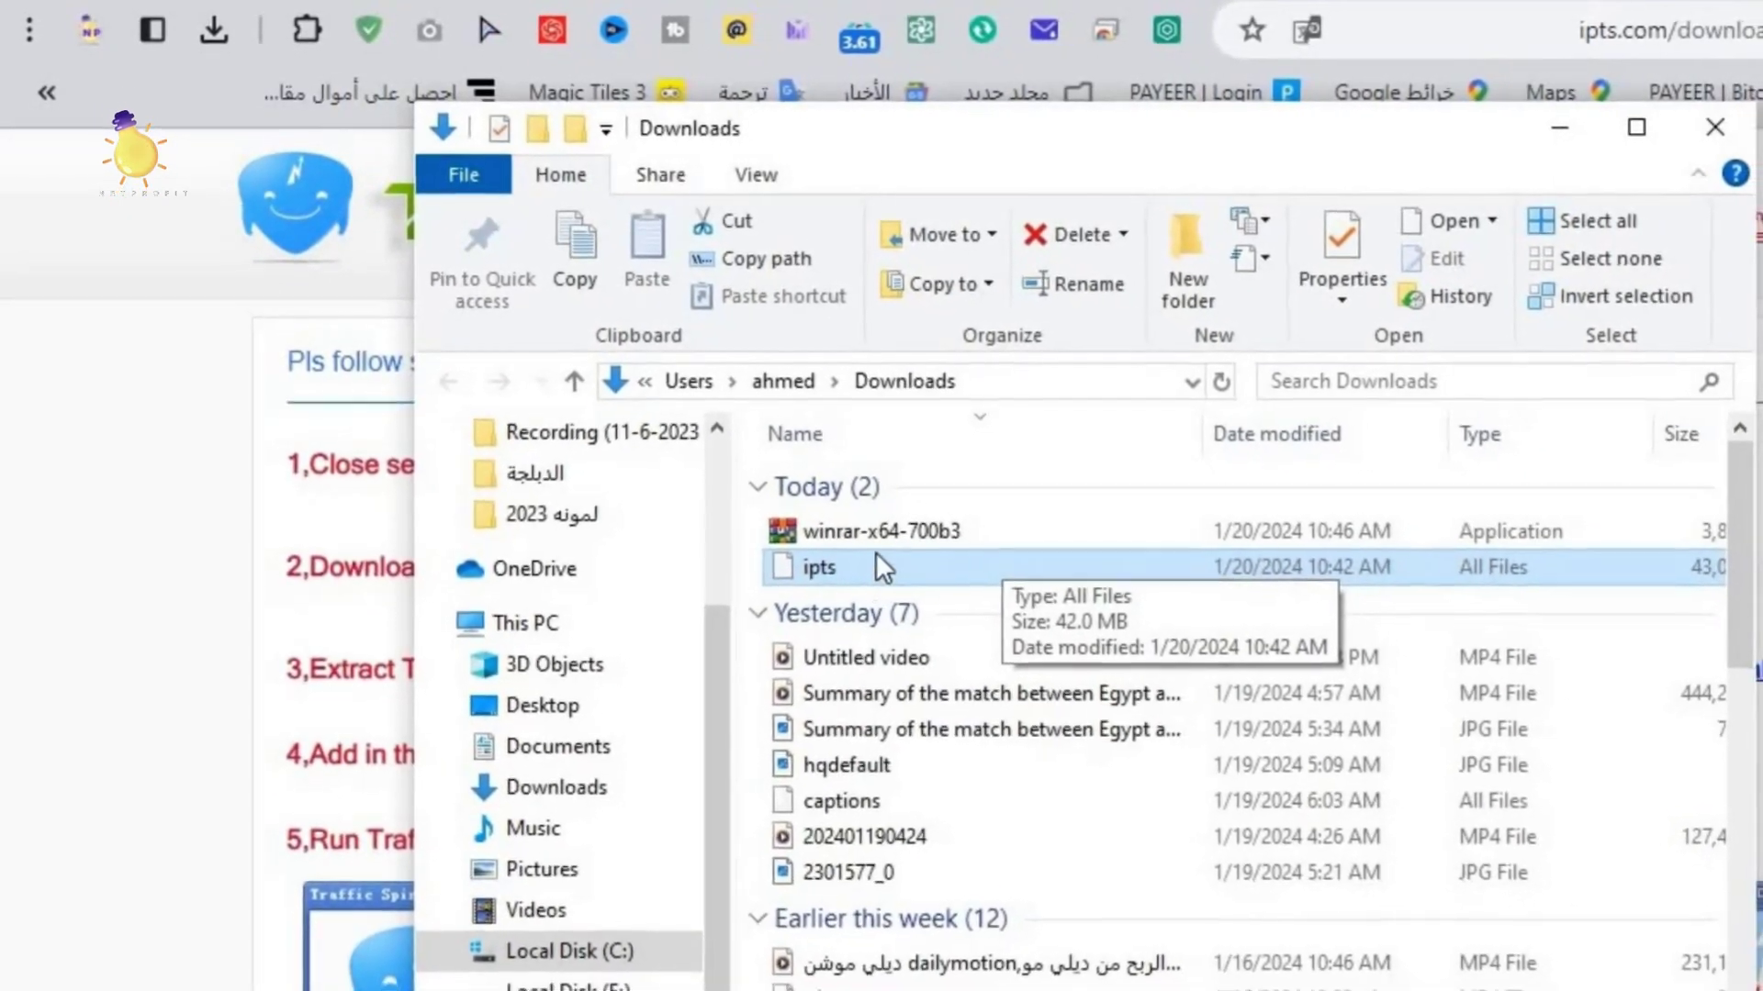
left_click(804, 527, "ctrl")
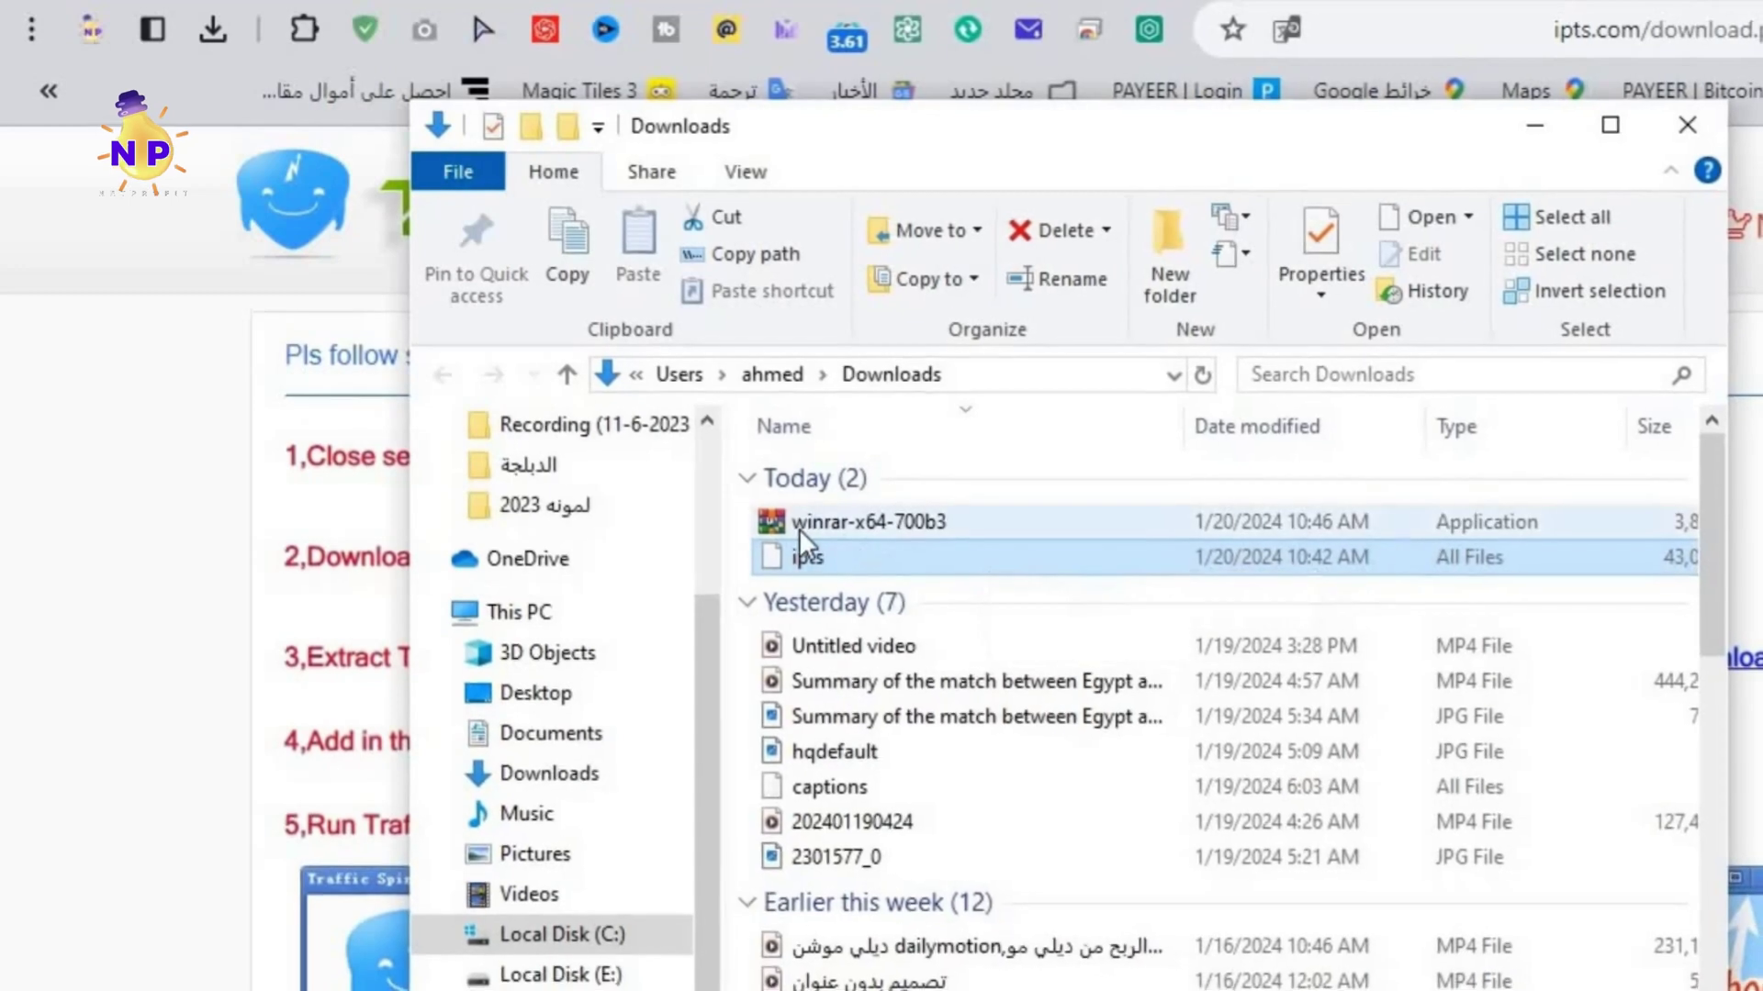
left_click(840, 549)
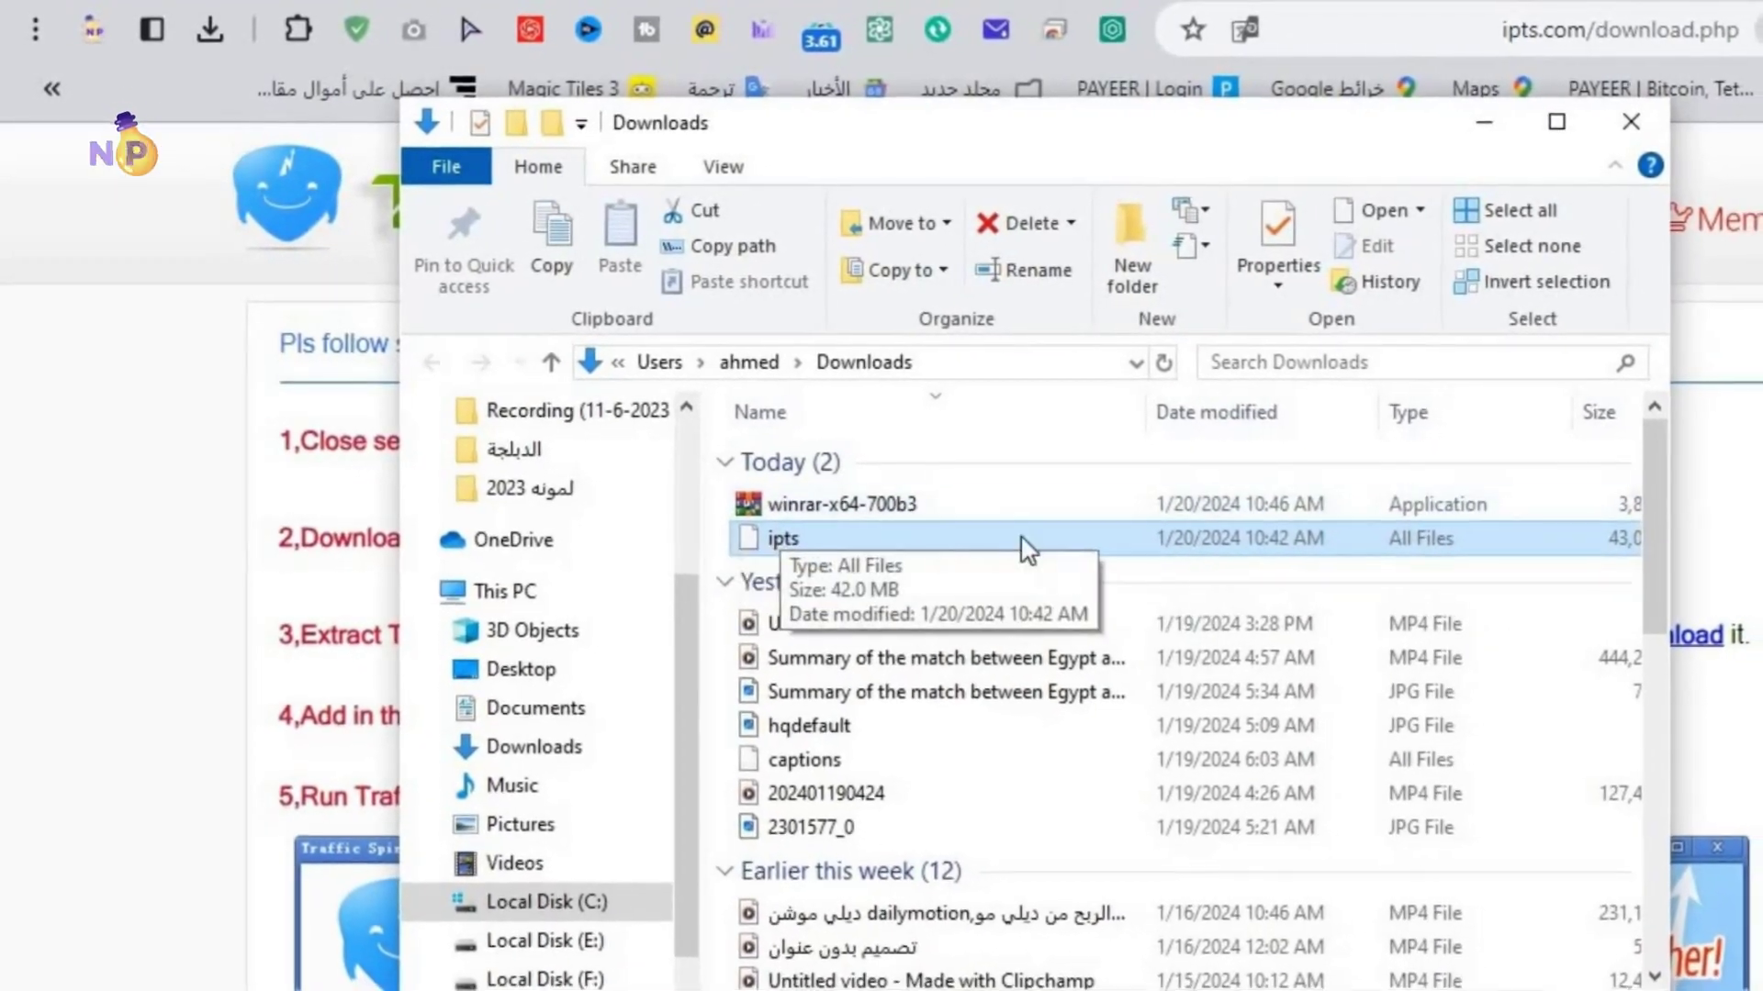
right_click(835, 533)
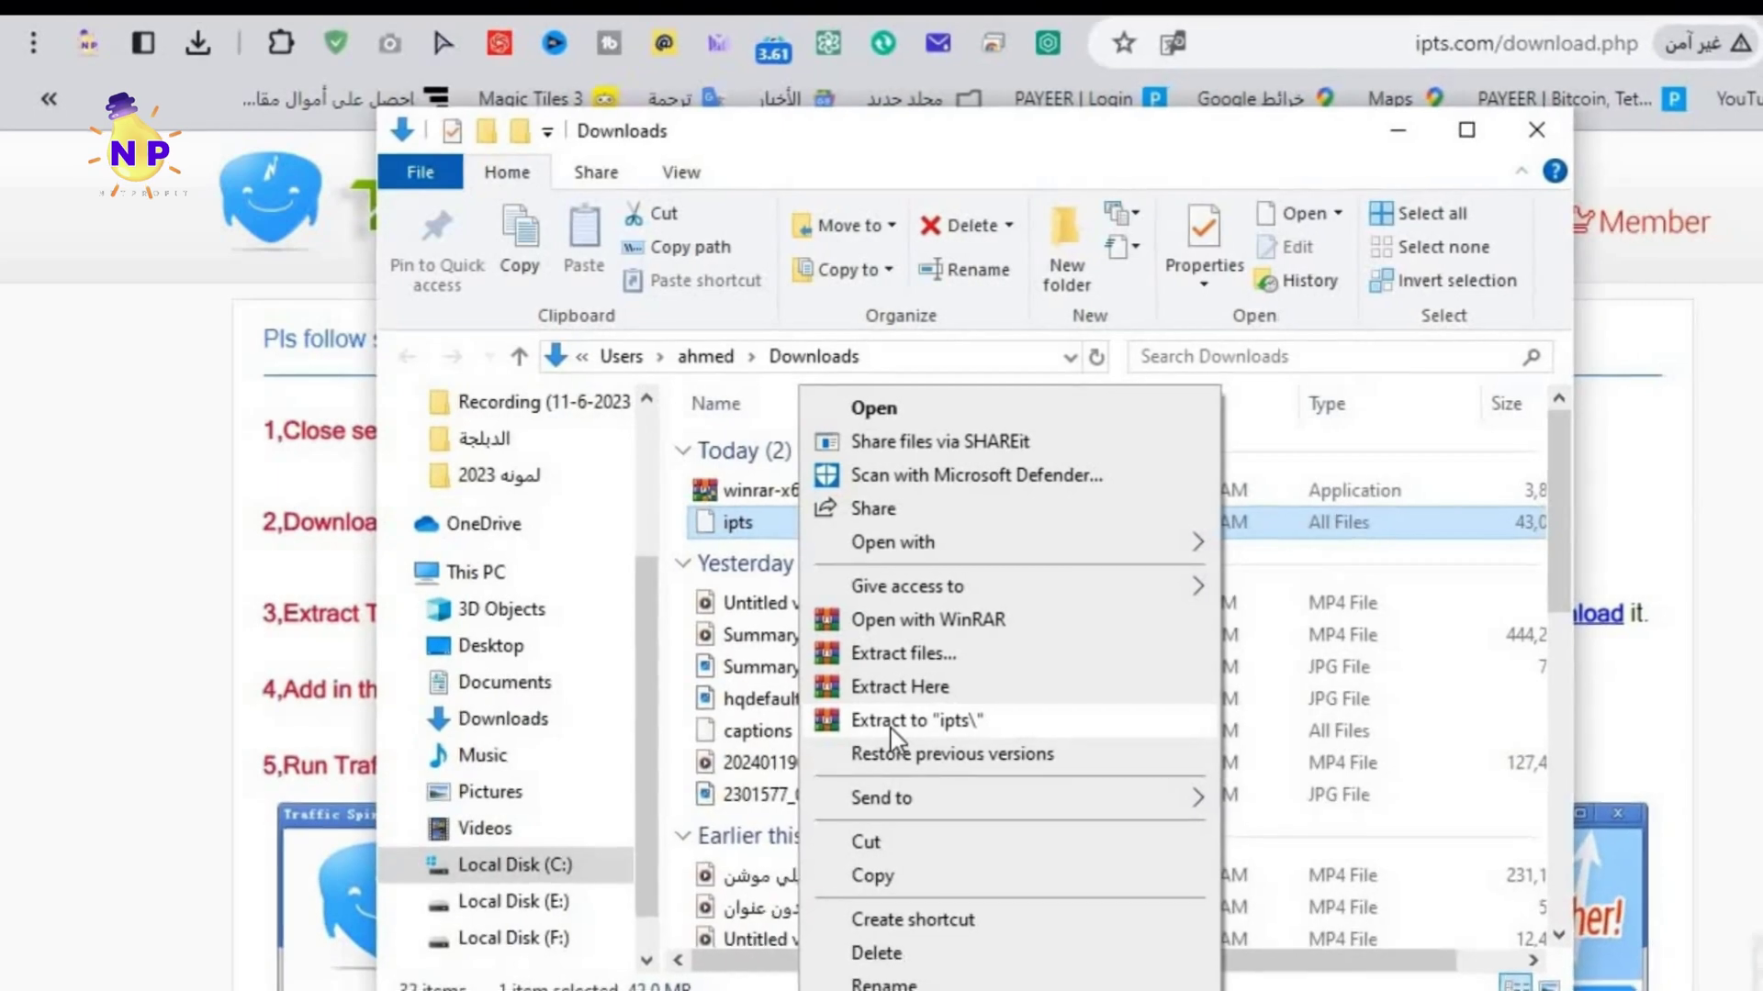
left_click(896, 725)
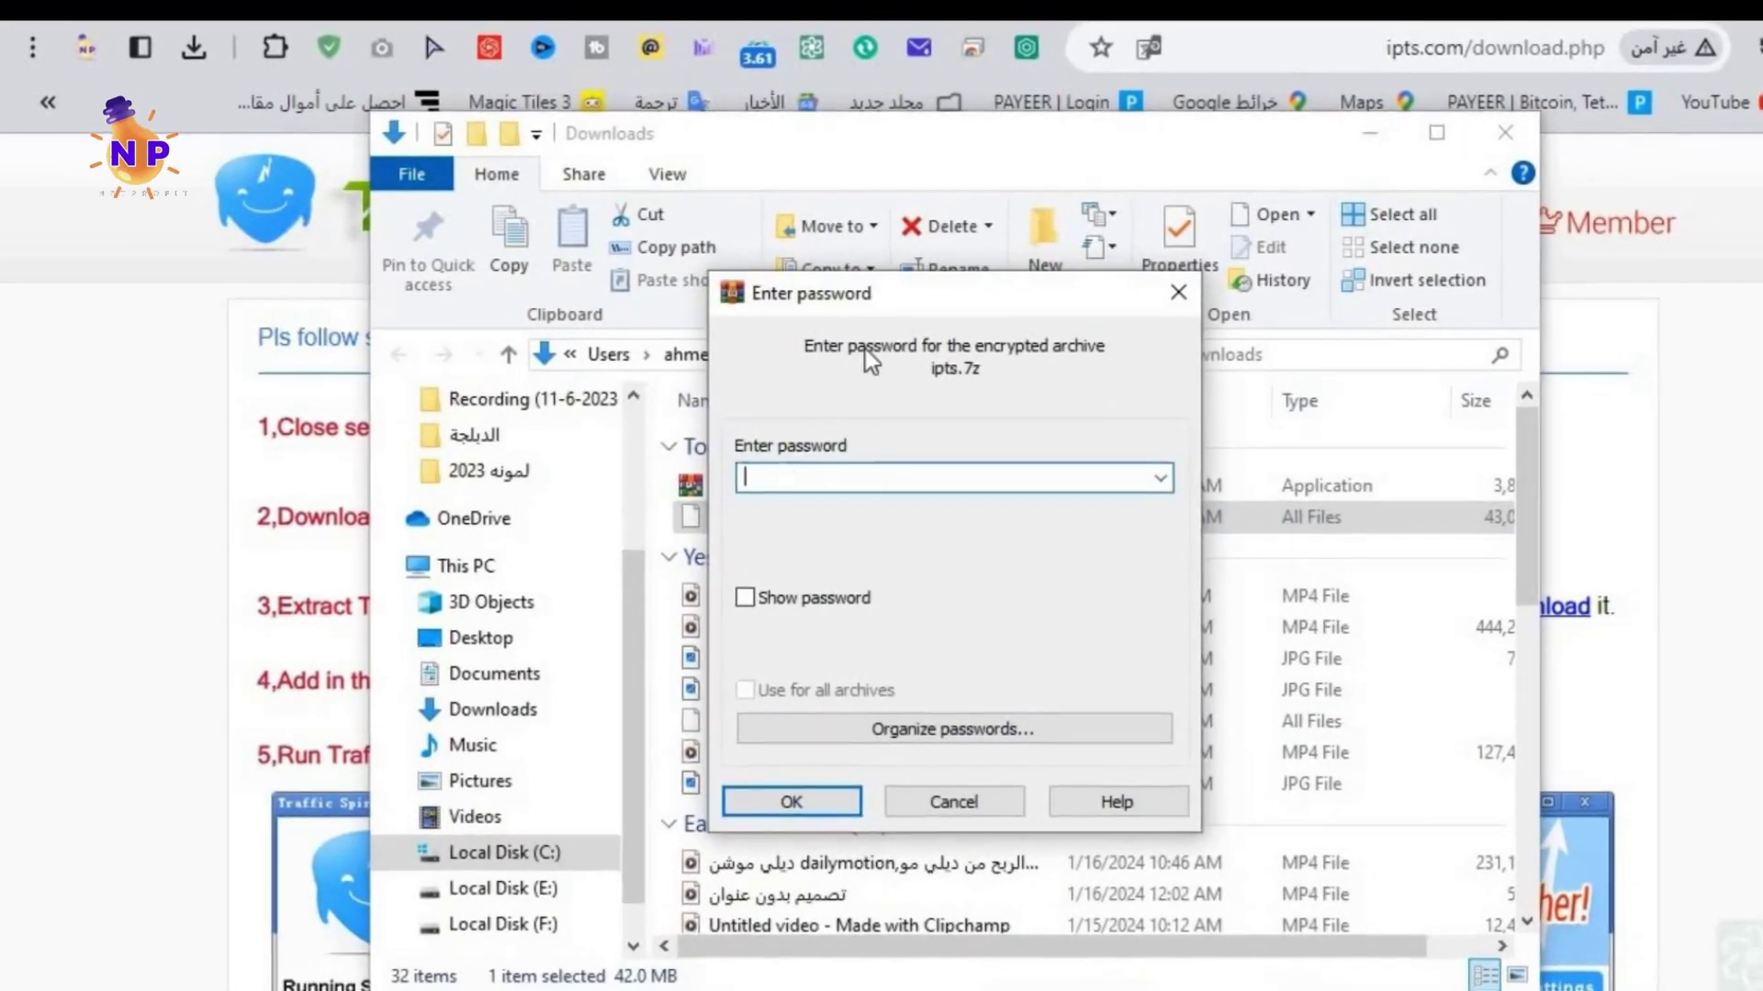
Step: Switch to the browser and copy the unzip password from the extraction instructions on the Traffic Spirit download page
key("alt+Tab")
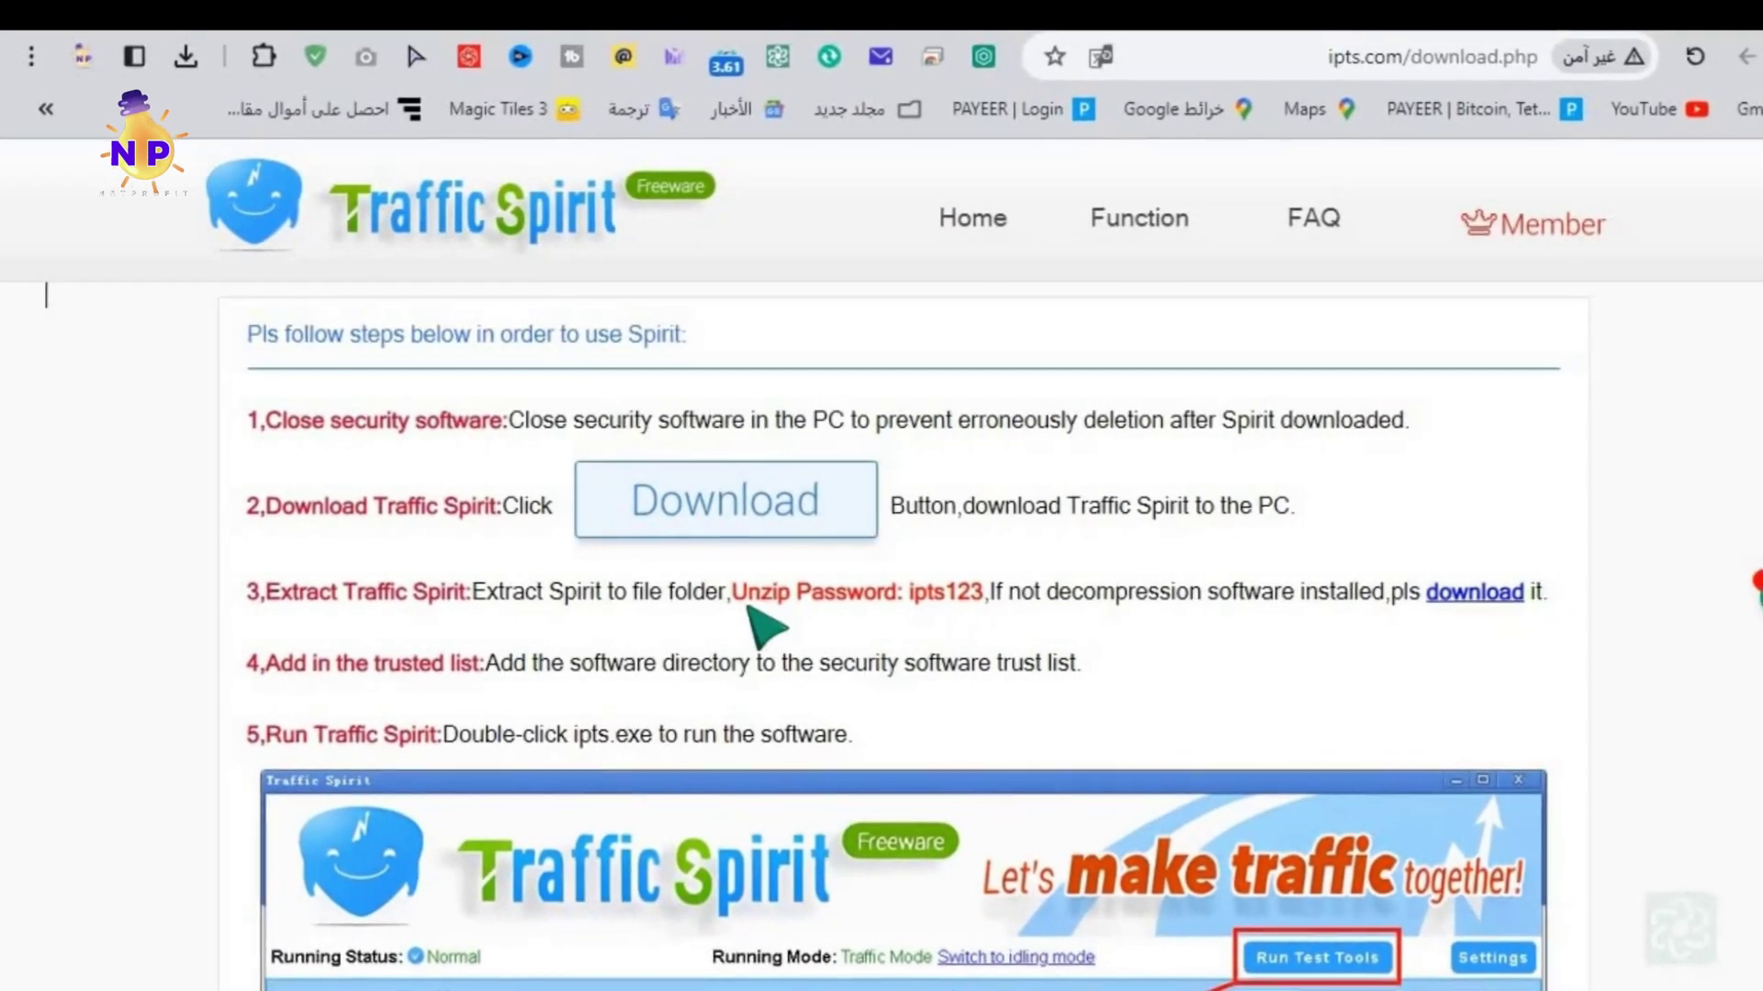
double_click(914, 582)
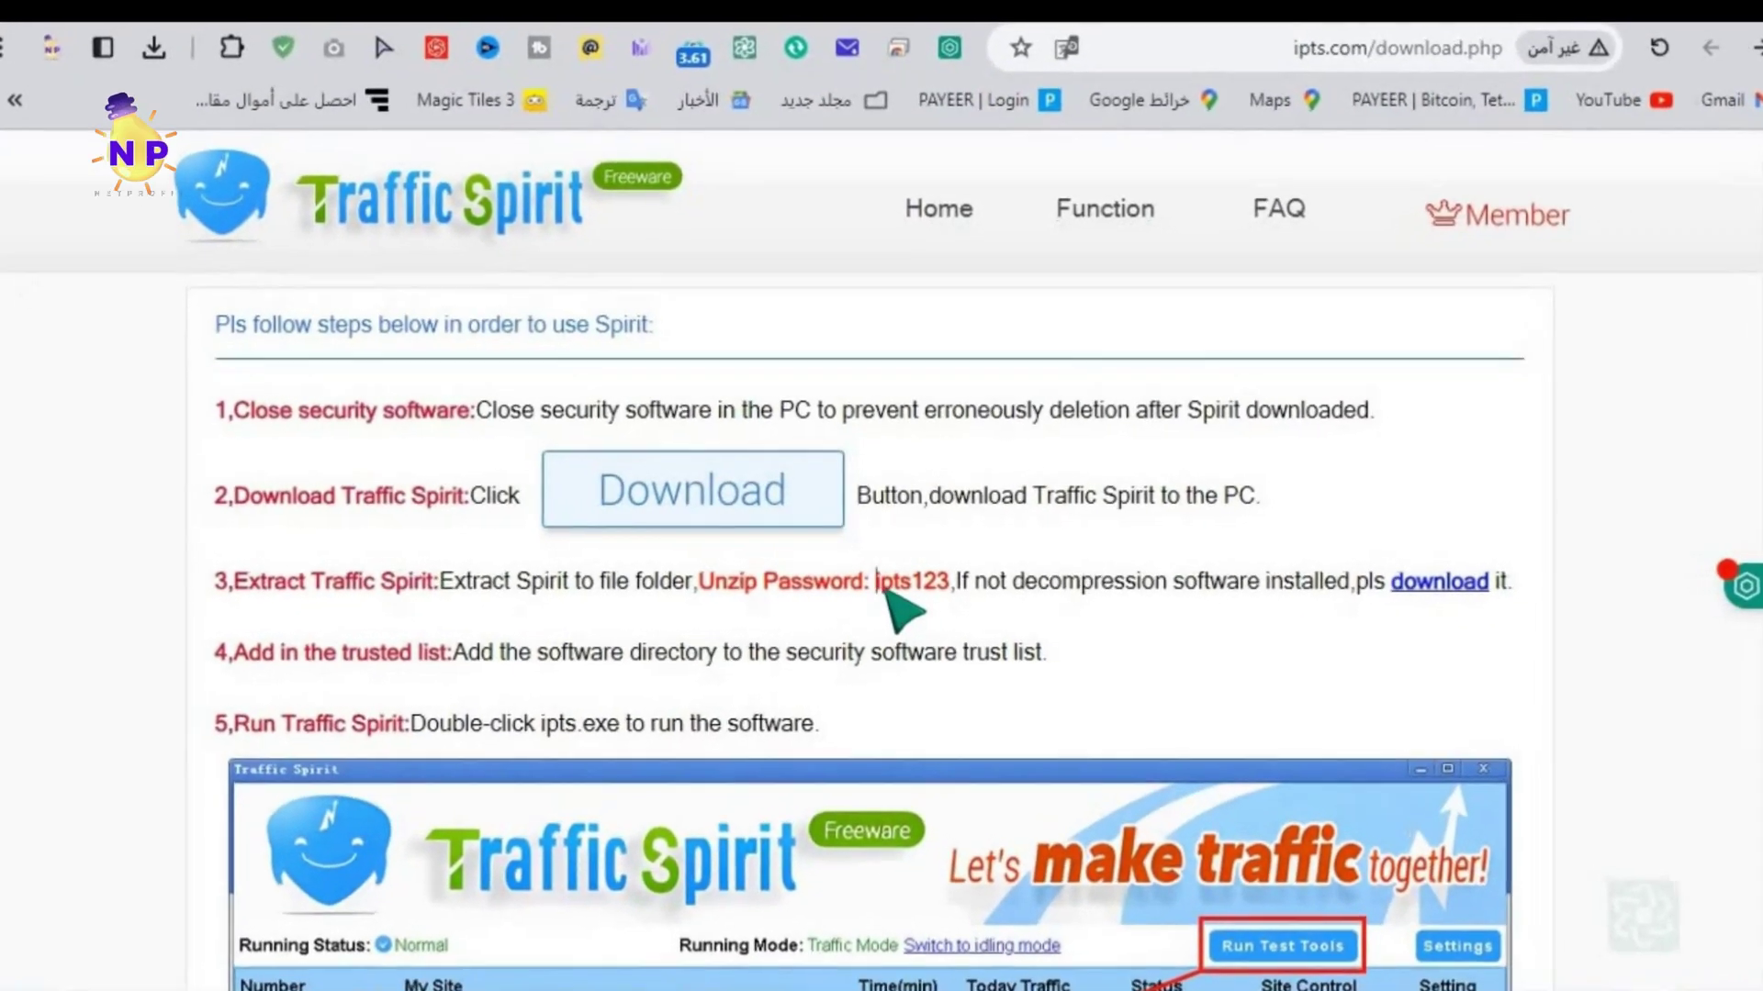
right_click(940, 601)
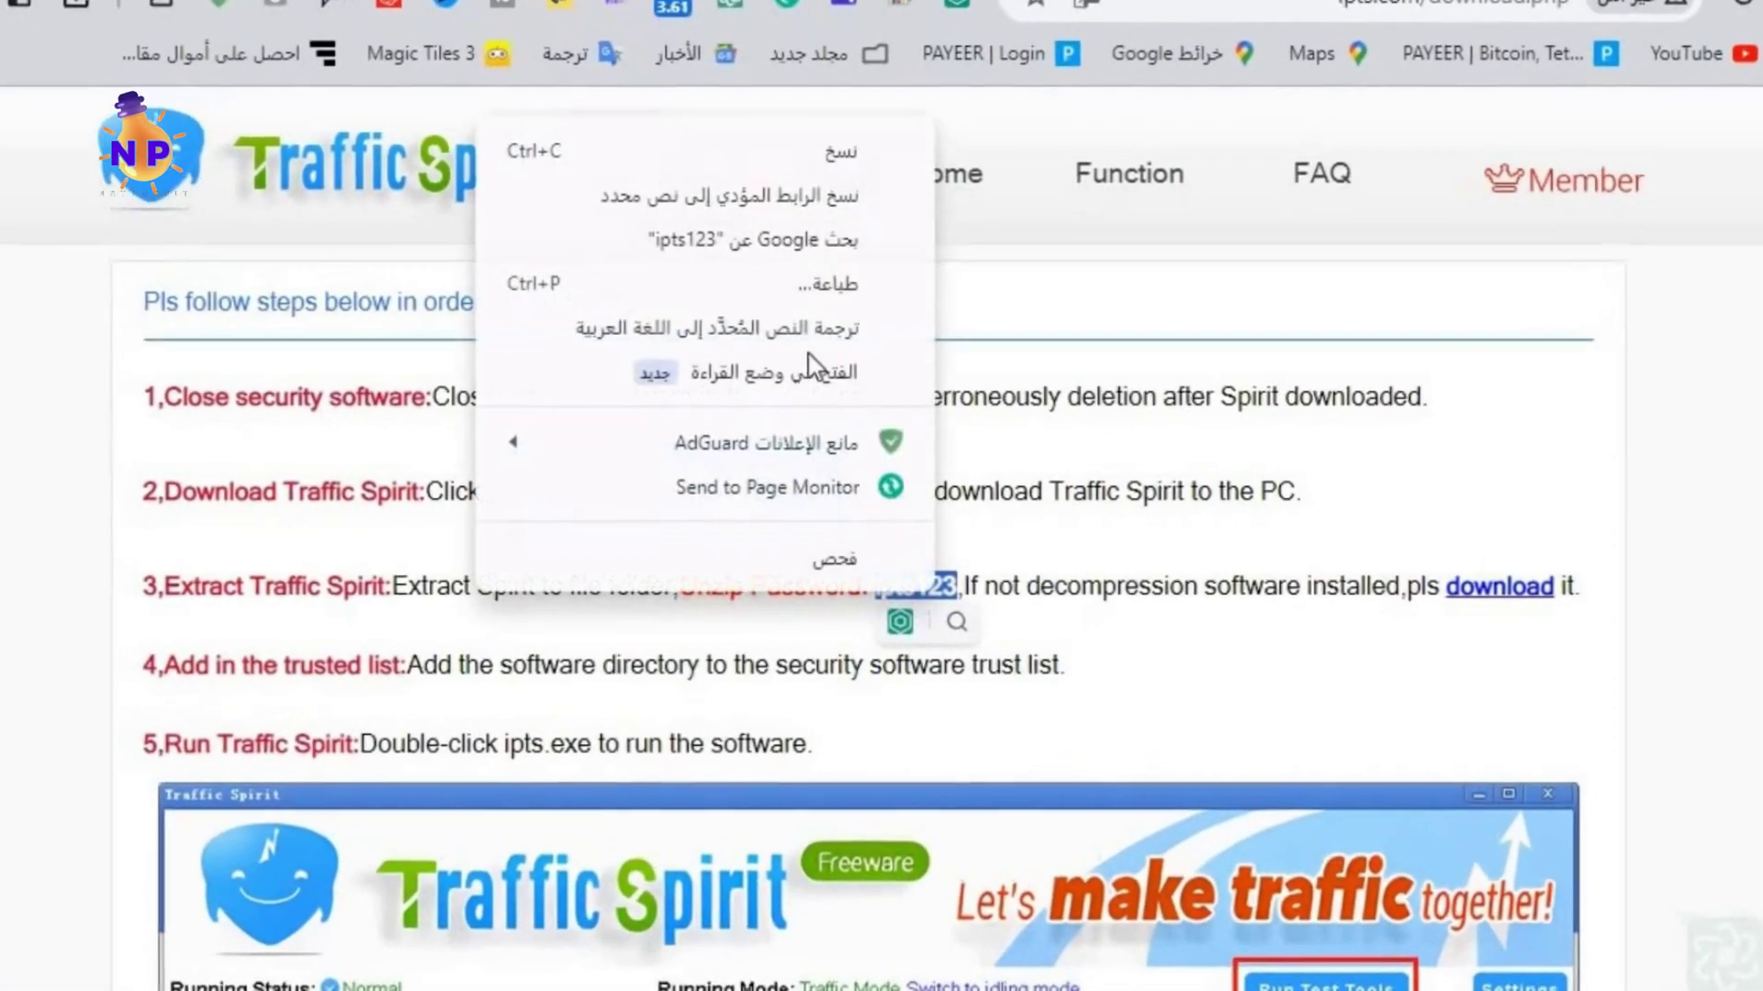
left_click(918, 140)
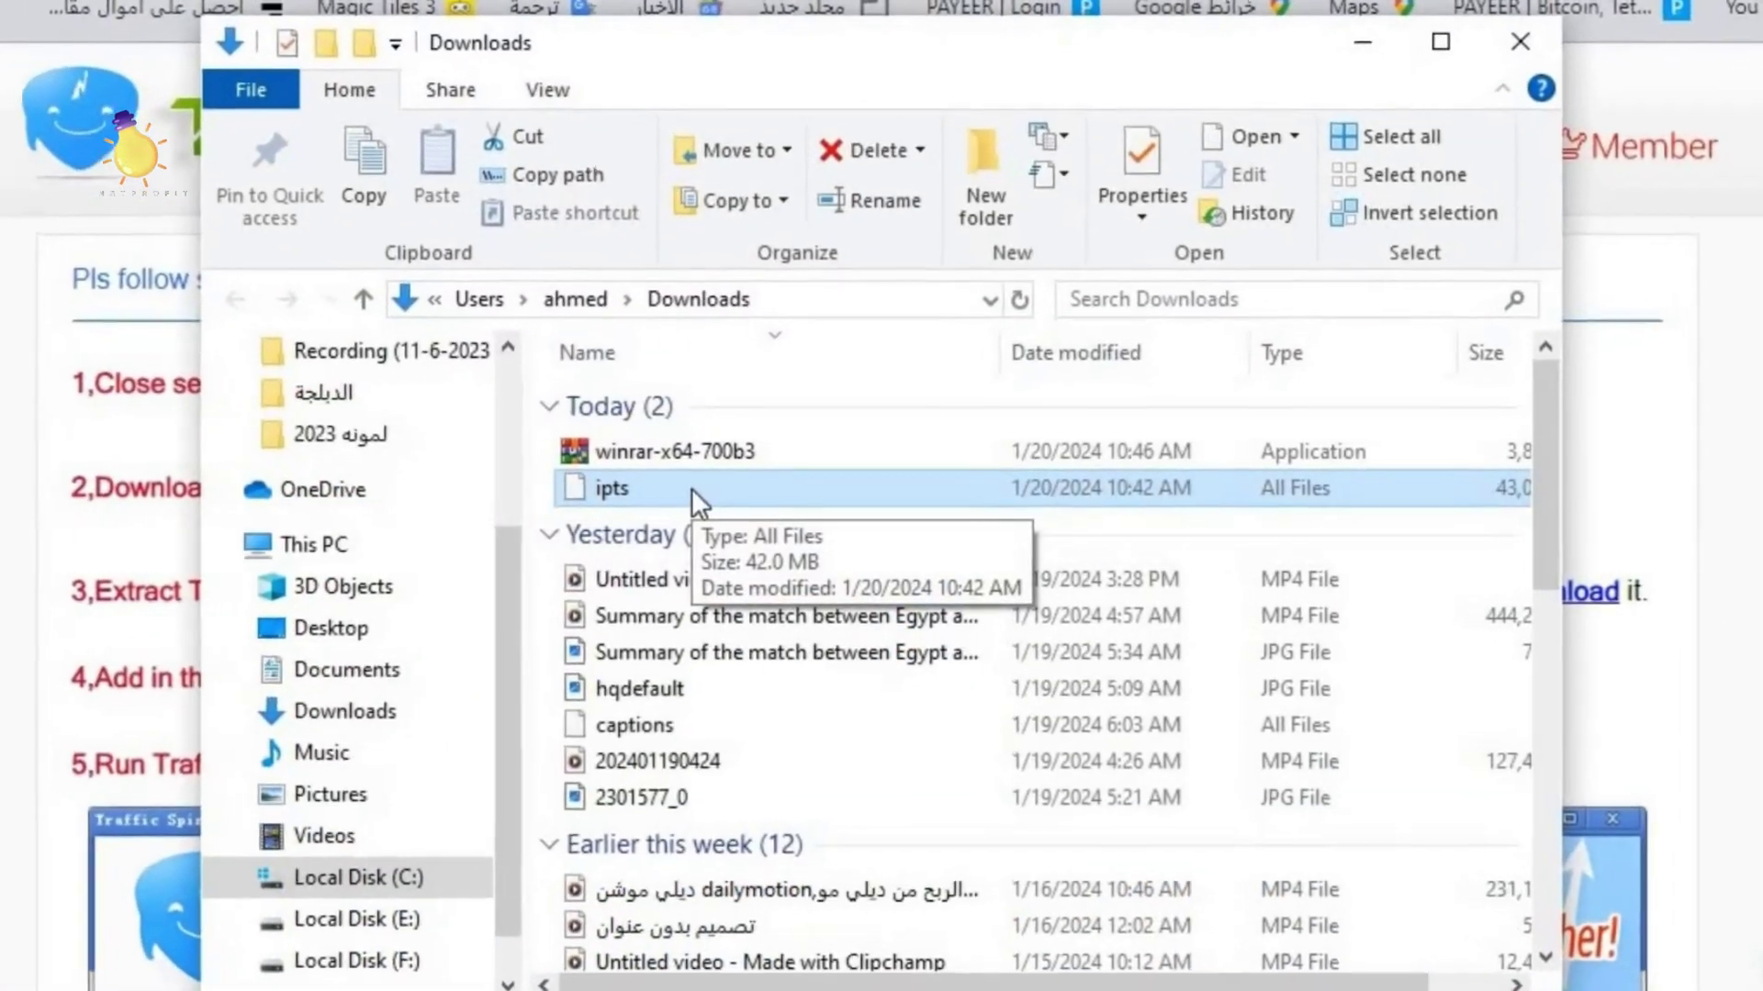
Step: Extract the ipts archive into its own ipts folder, pasting the copied archive password when it is requested
right_click(689, 488)
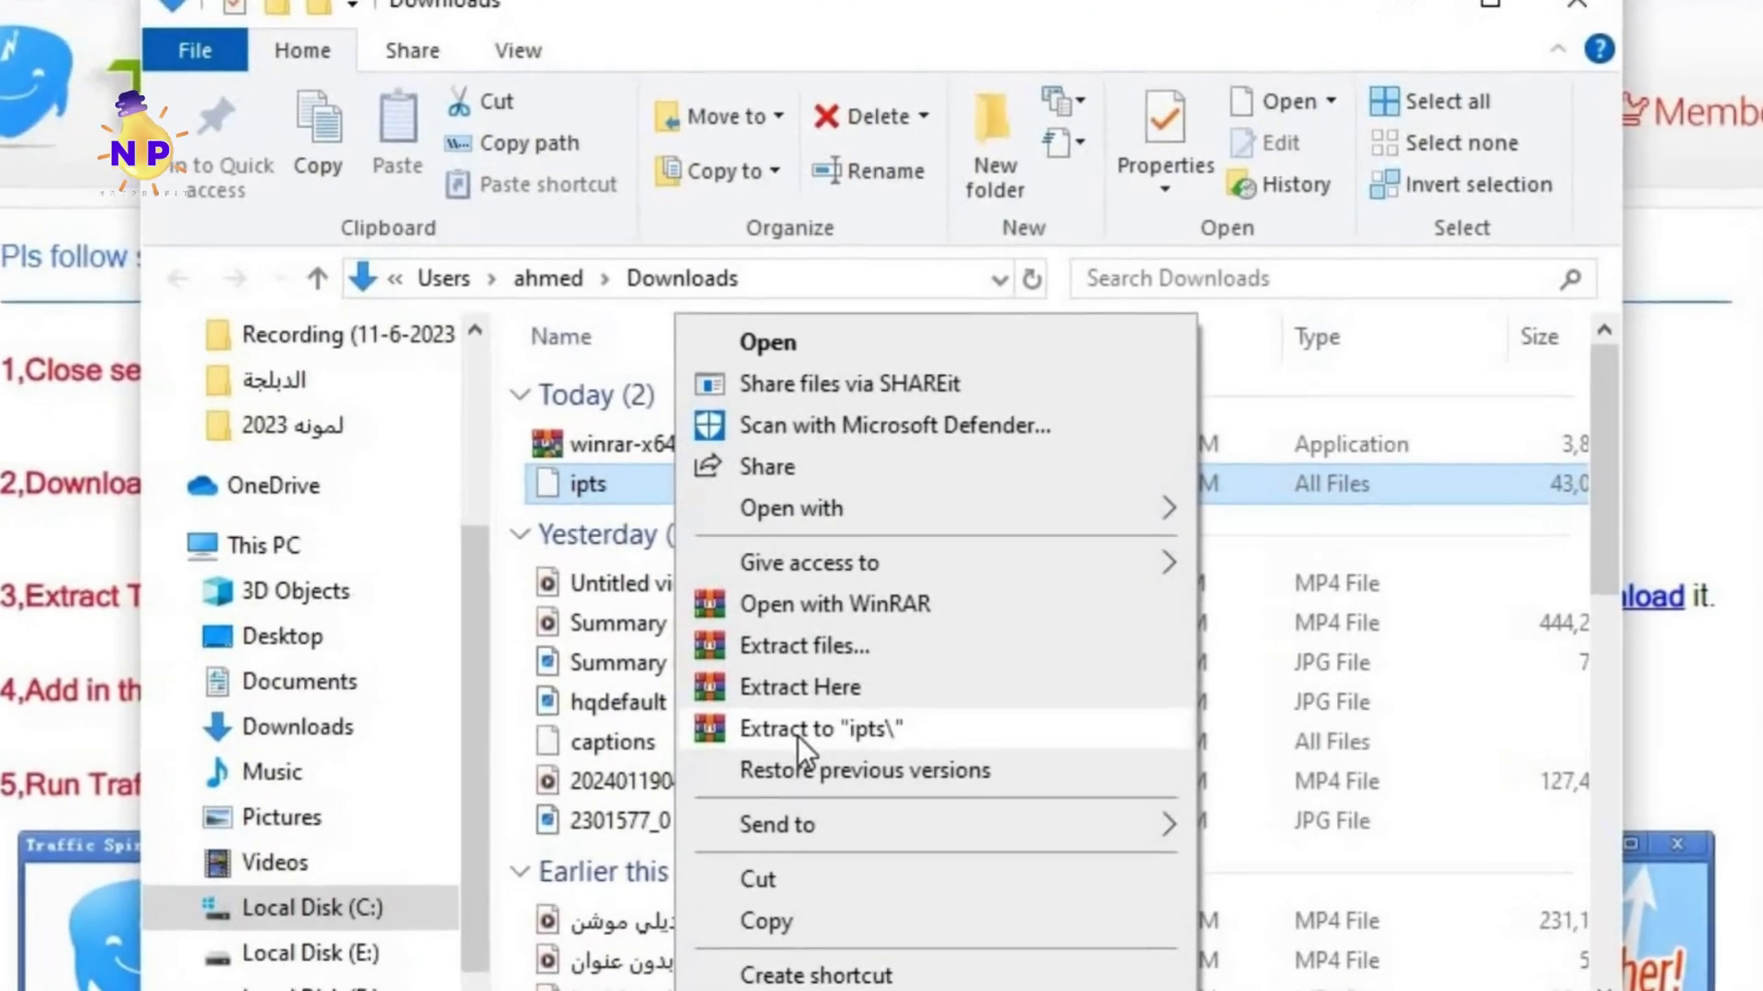
left_click(803, 725)
right_click(670, 429)
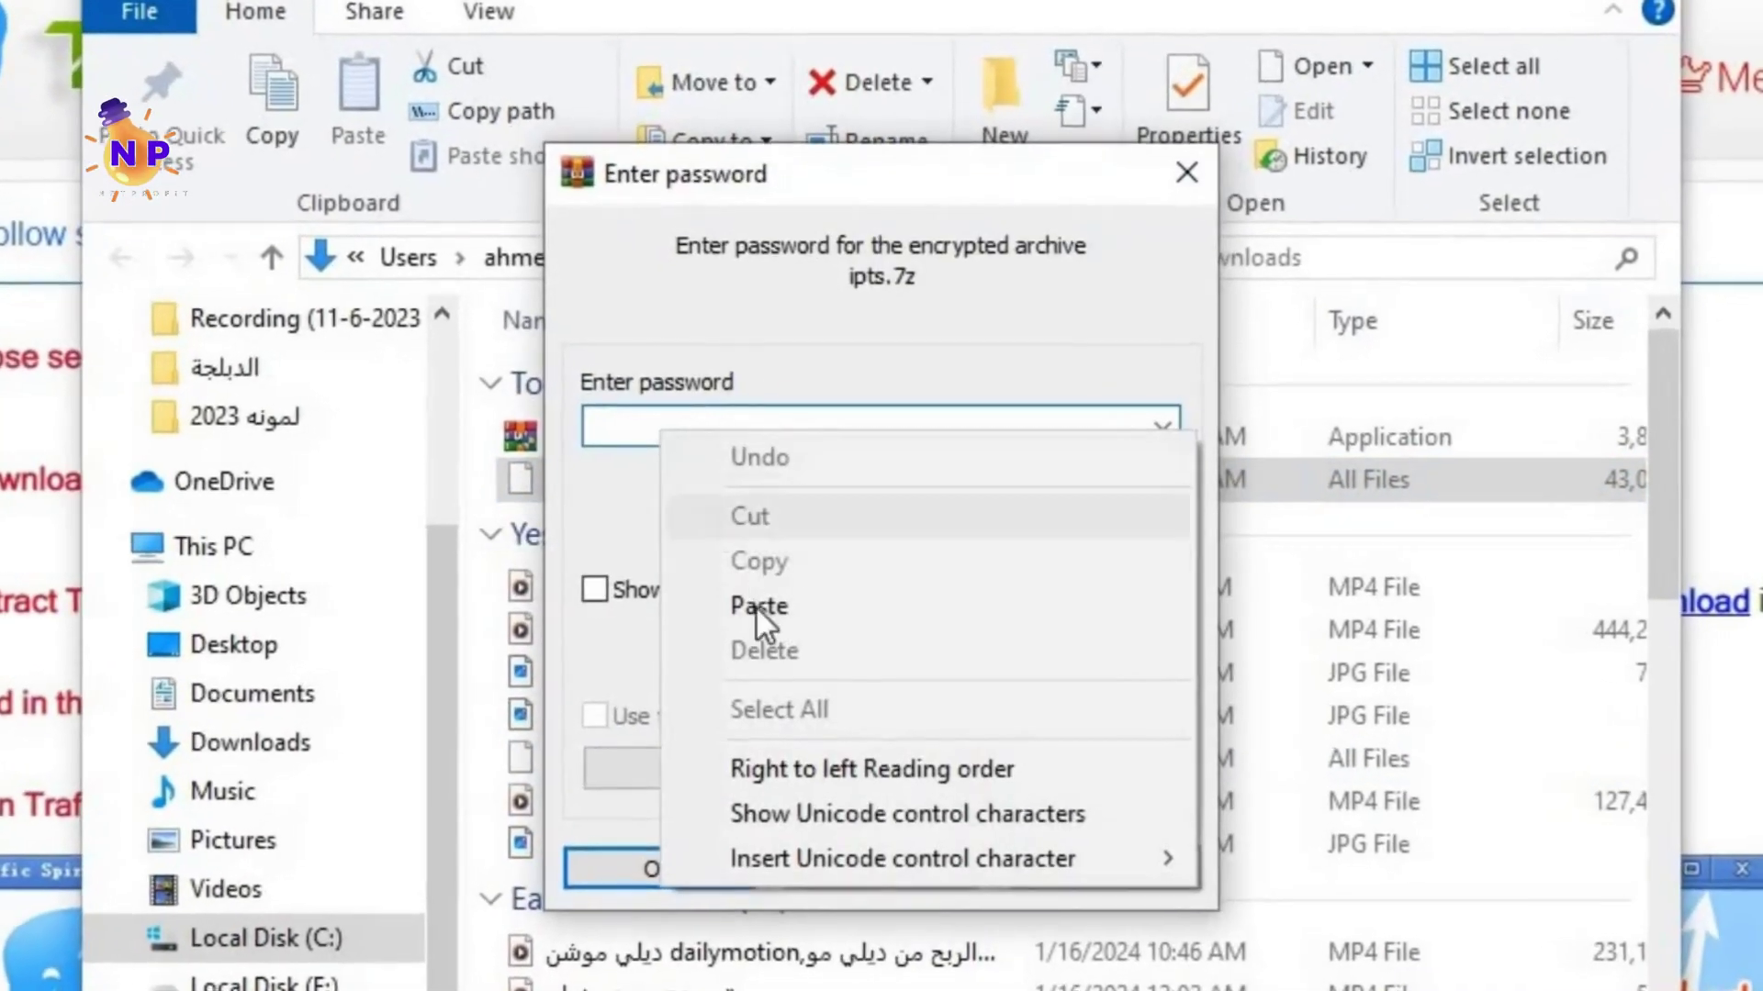
left_click(753, 601)
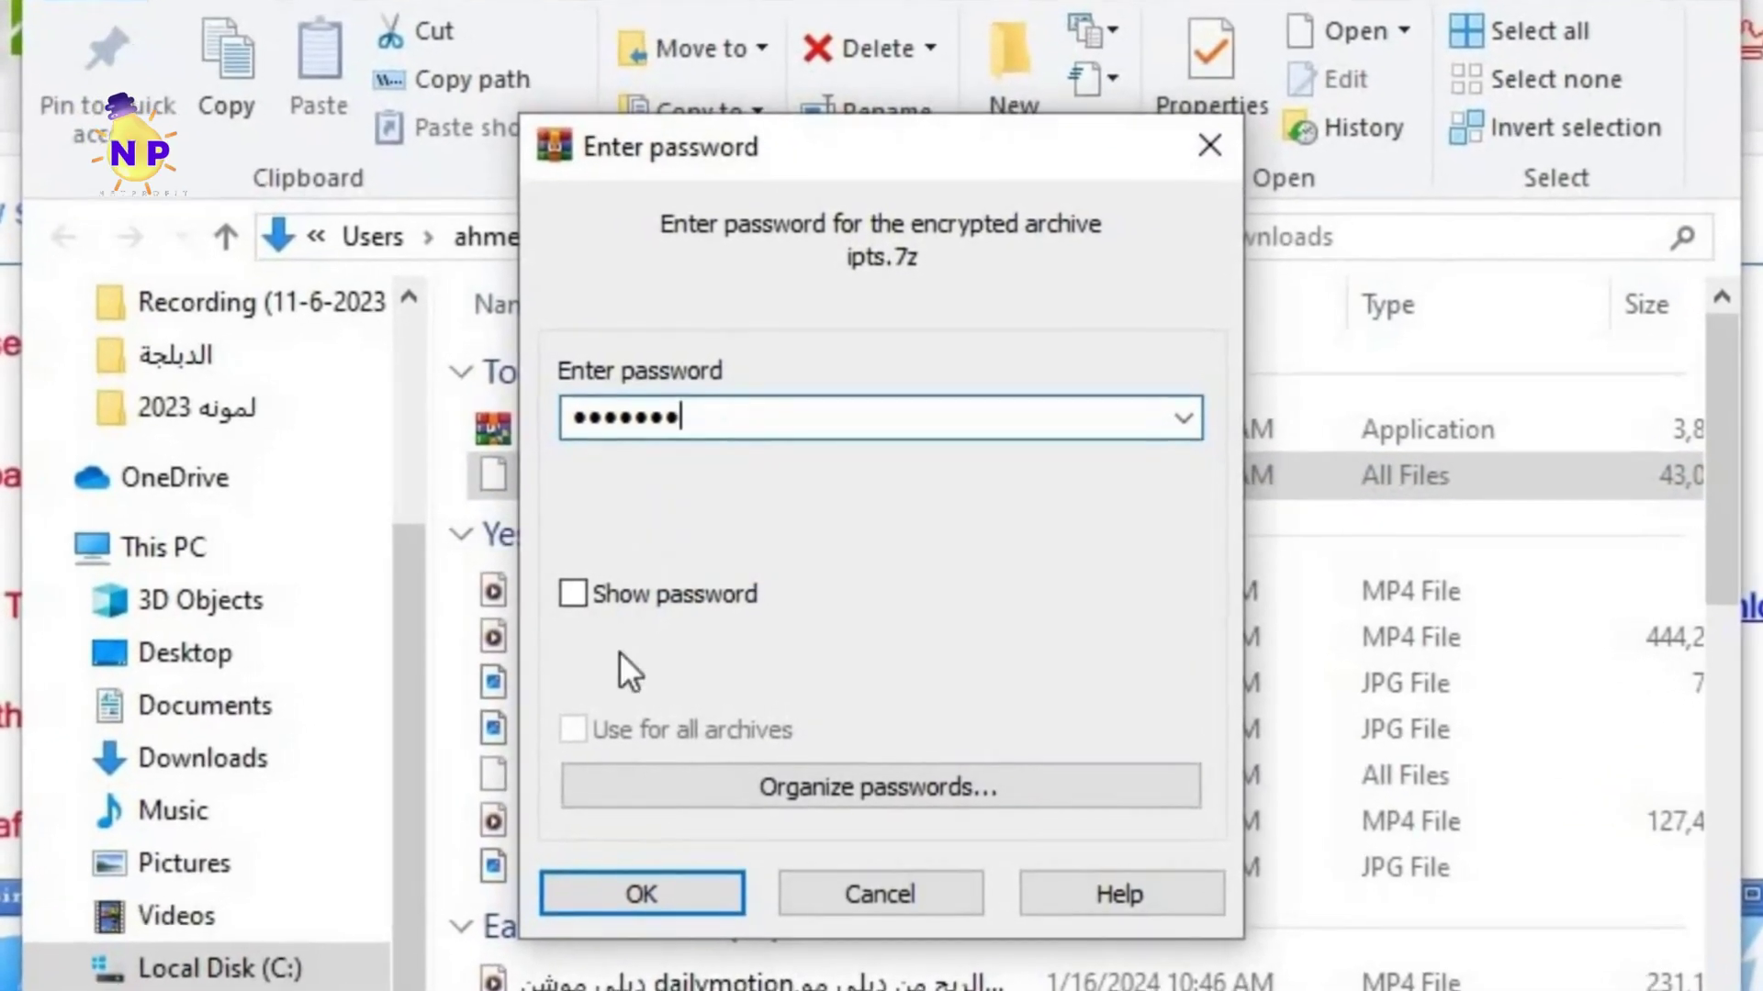
left_click(577, 595)
left_click(551, 603)
left_click(620, 951)
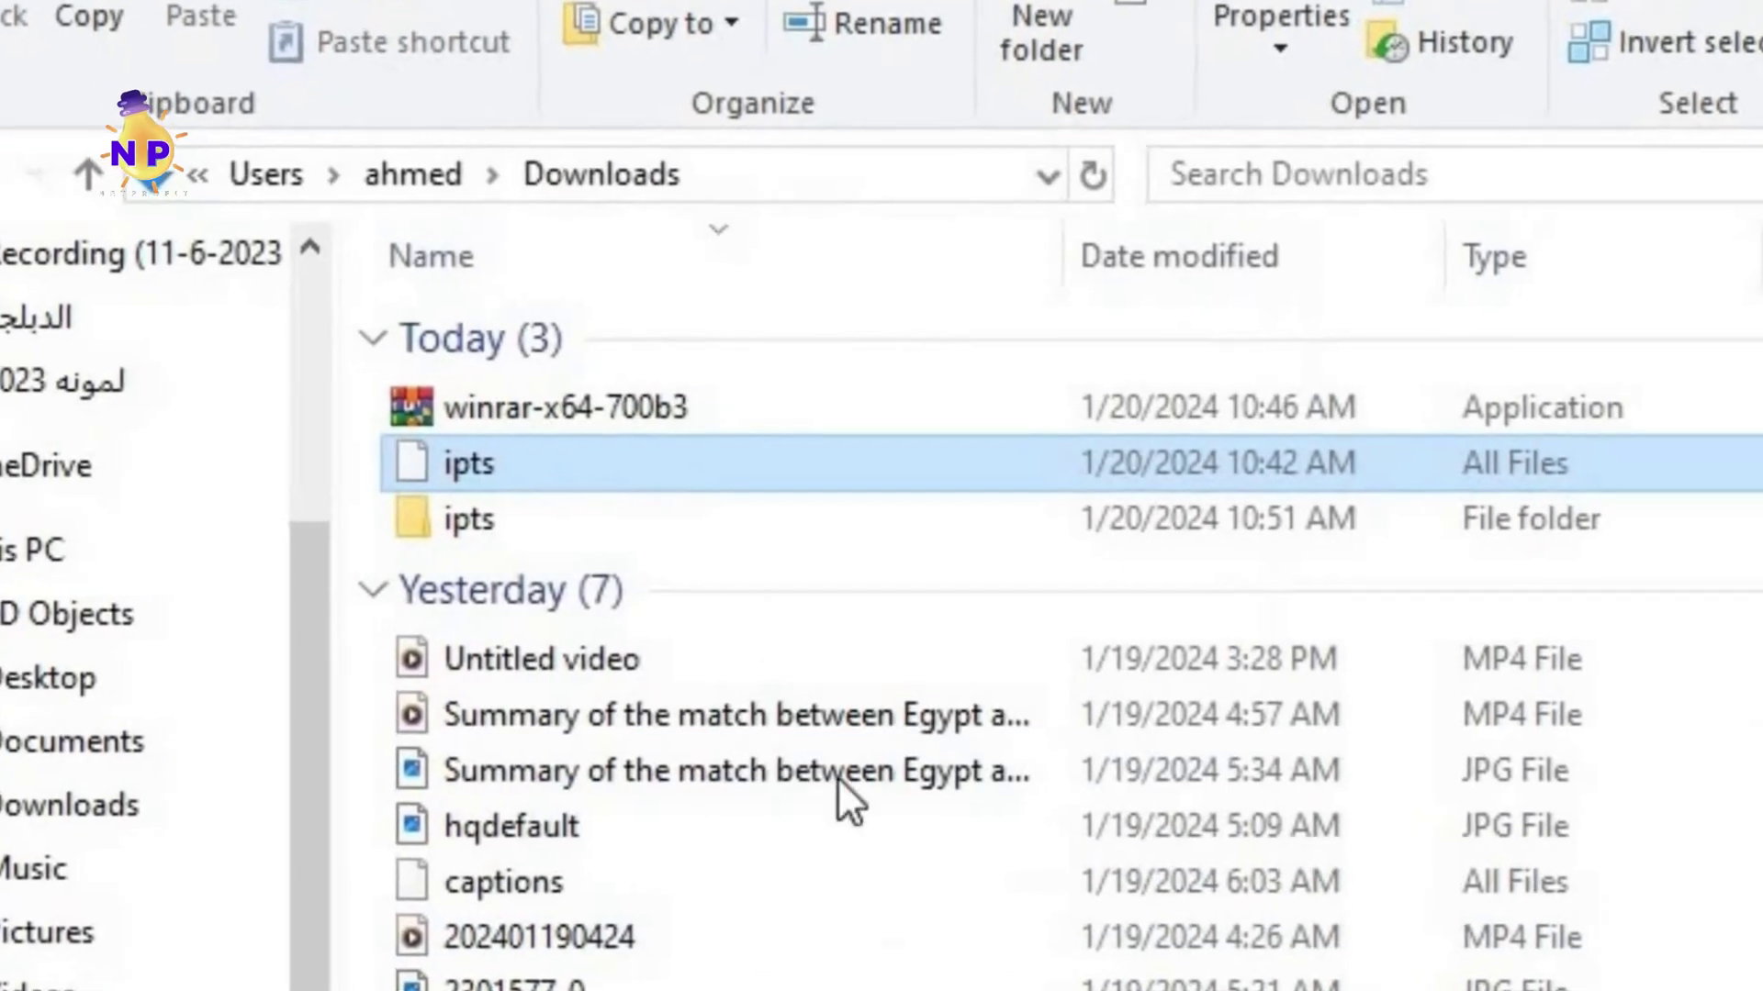
Step: Open the extracted ipts folder and run the ipts application as administrator
scroll(461, 398, "down", 1)
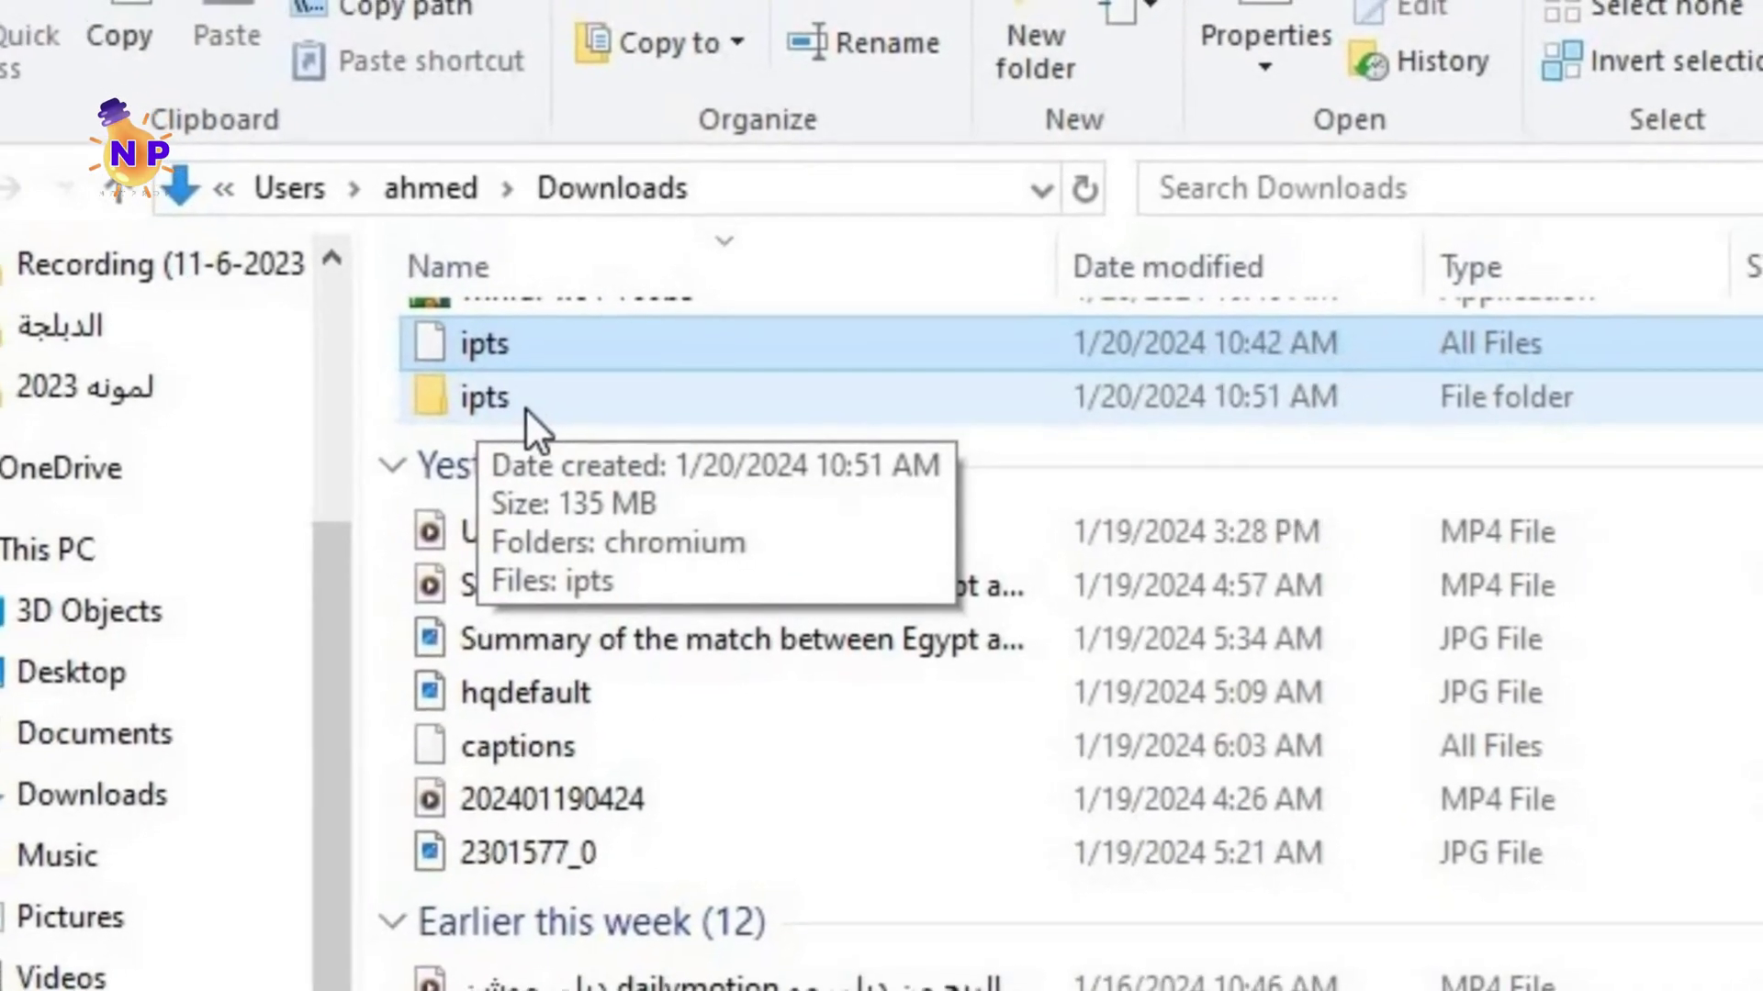
double_click(487, 393)
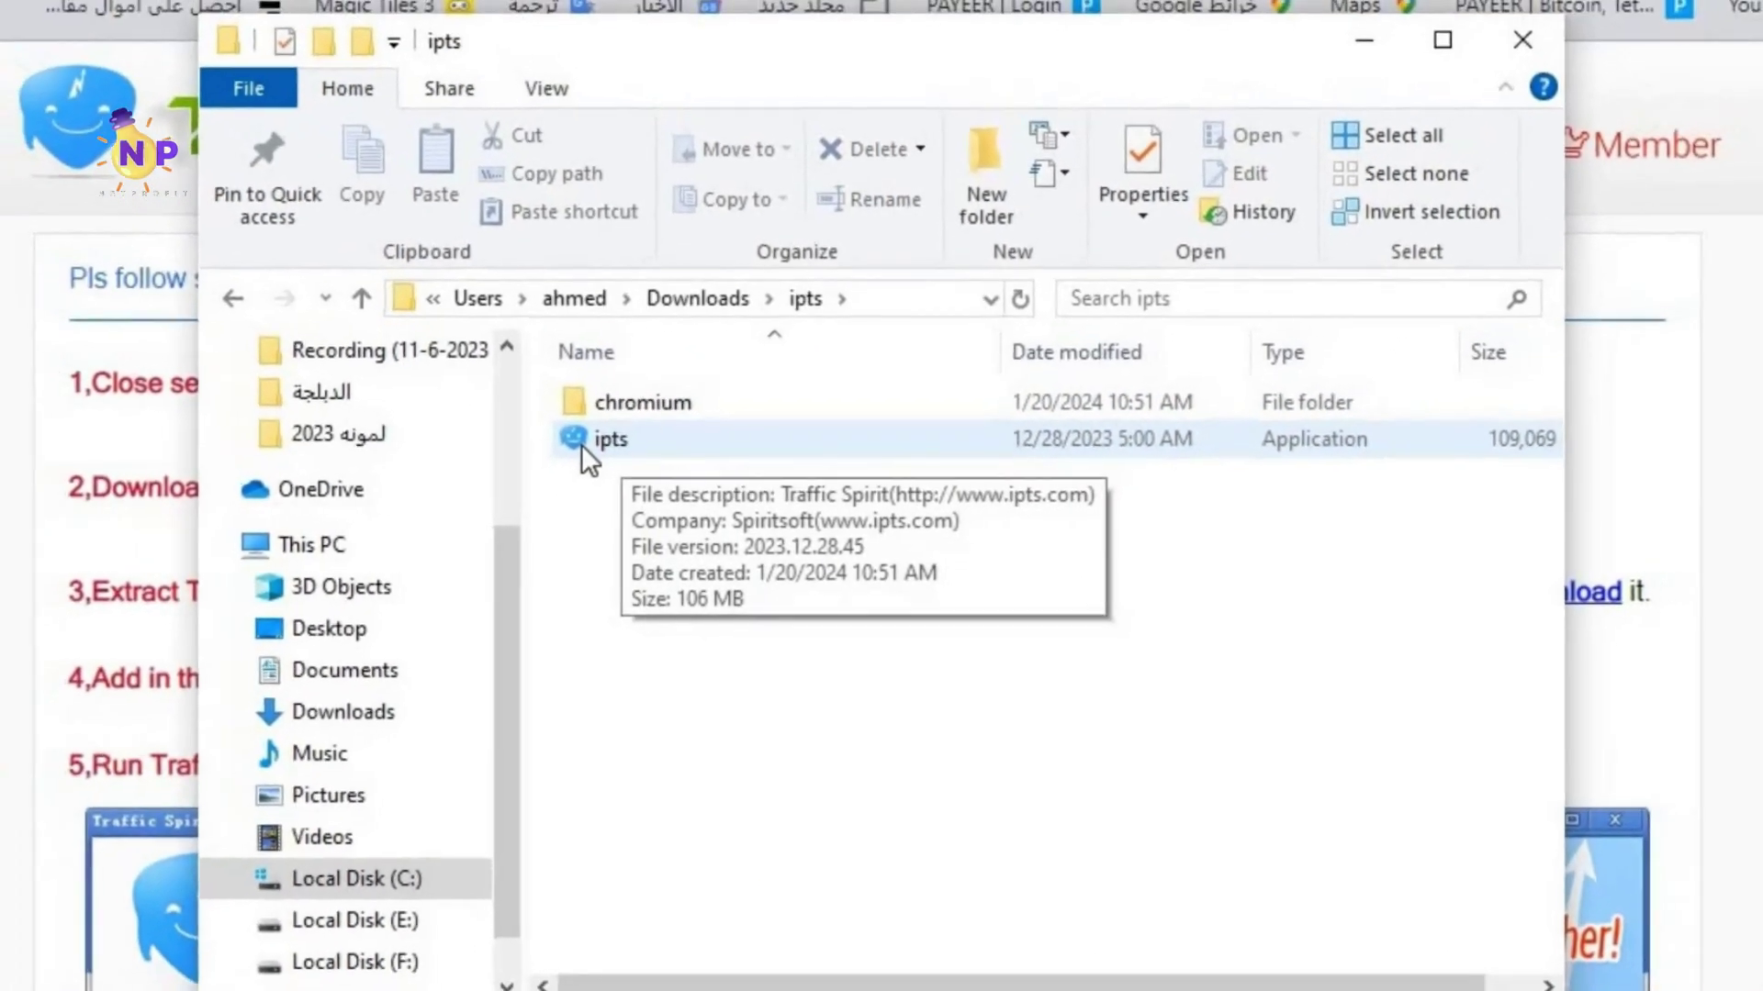
left_click(579, 438)
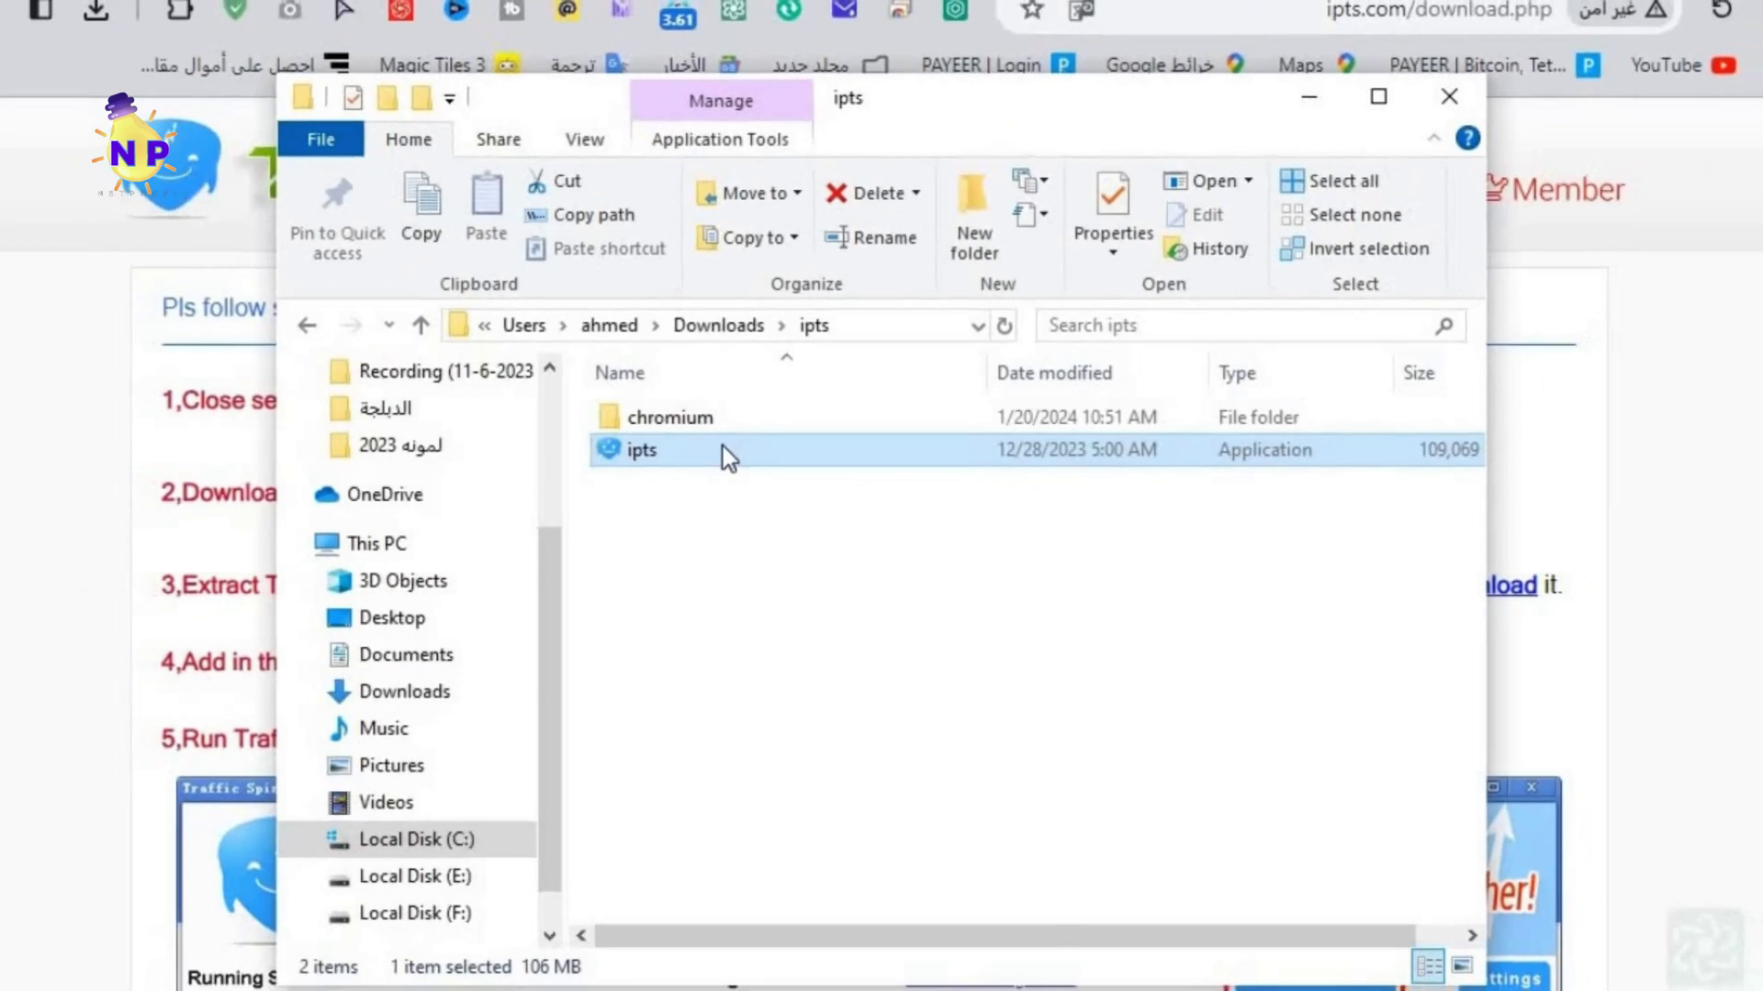
right_click(723, 448)
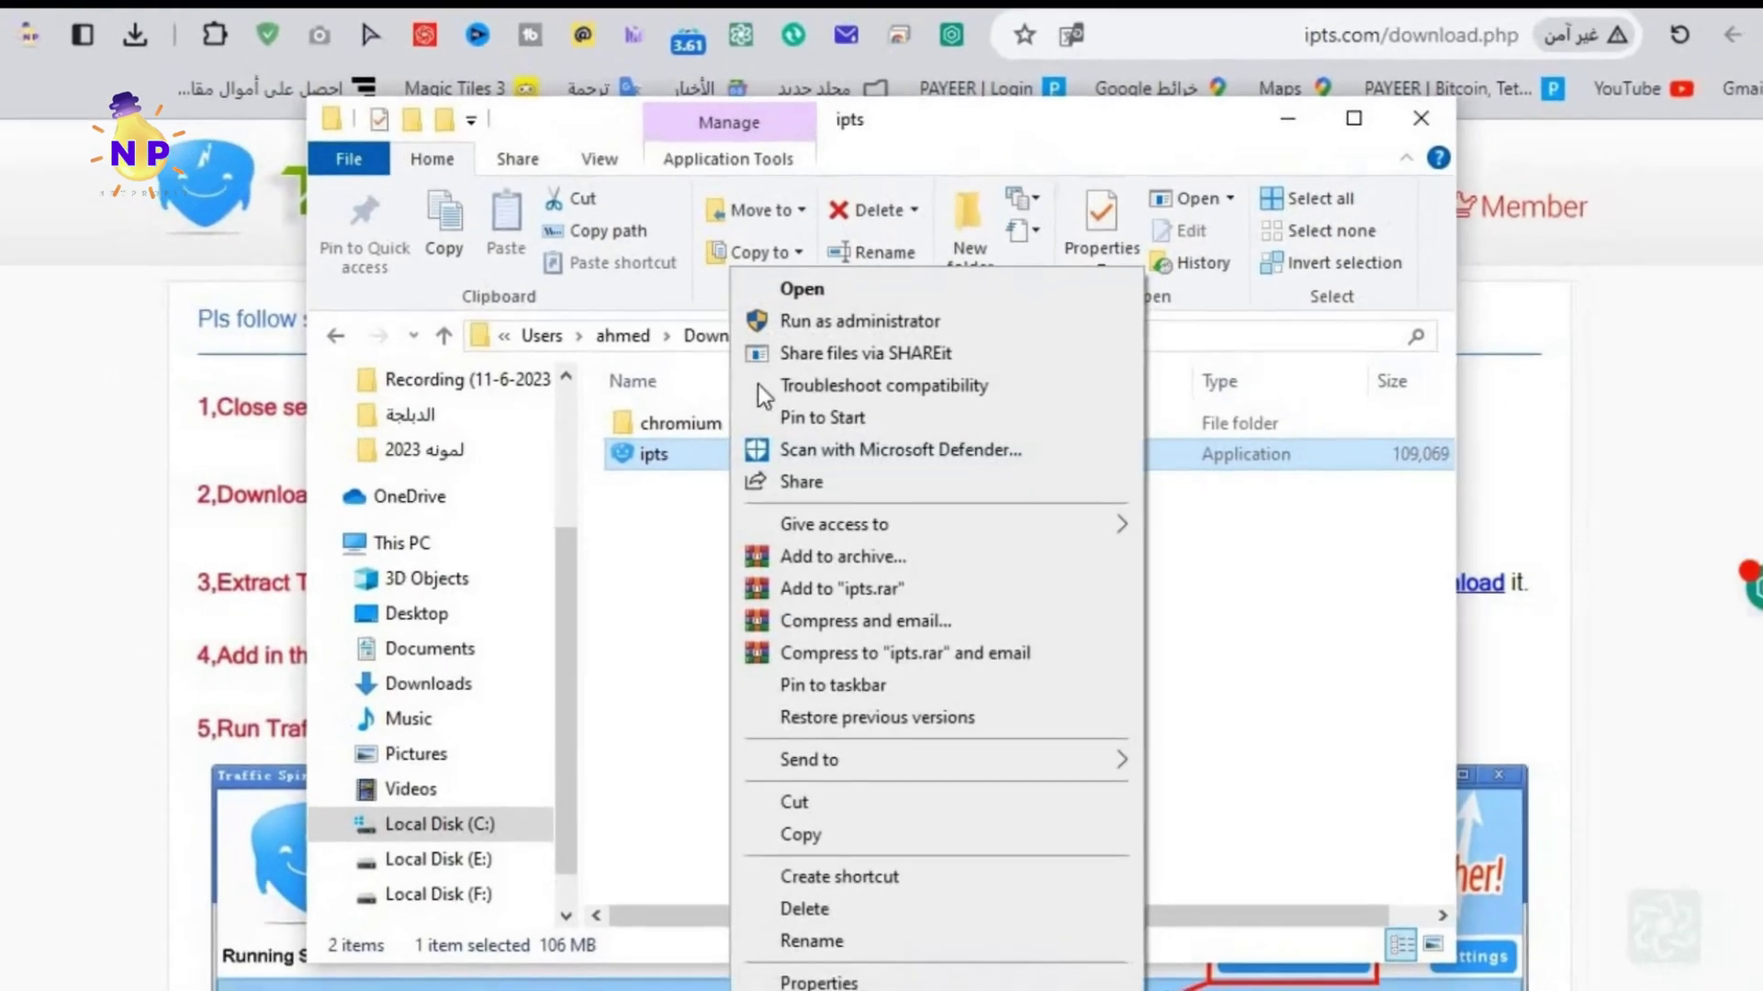
left_click(780, 340)
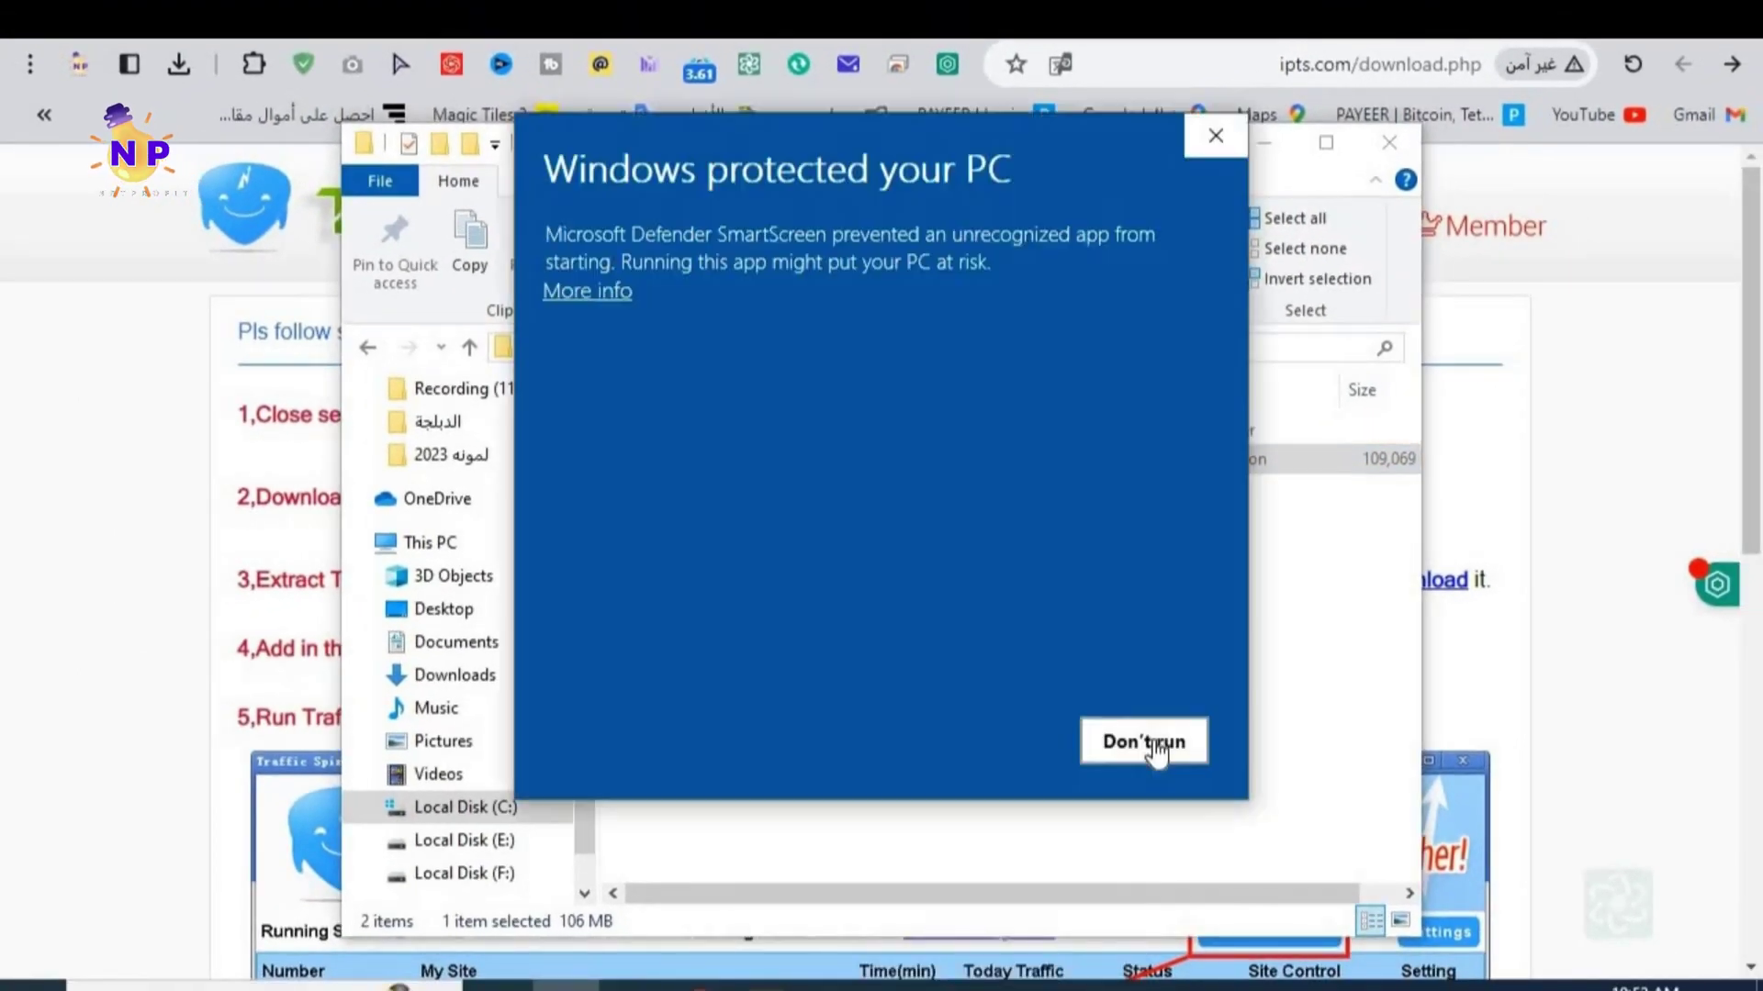
left_click(1155, 747)
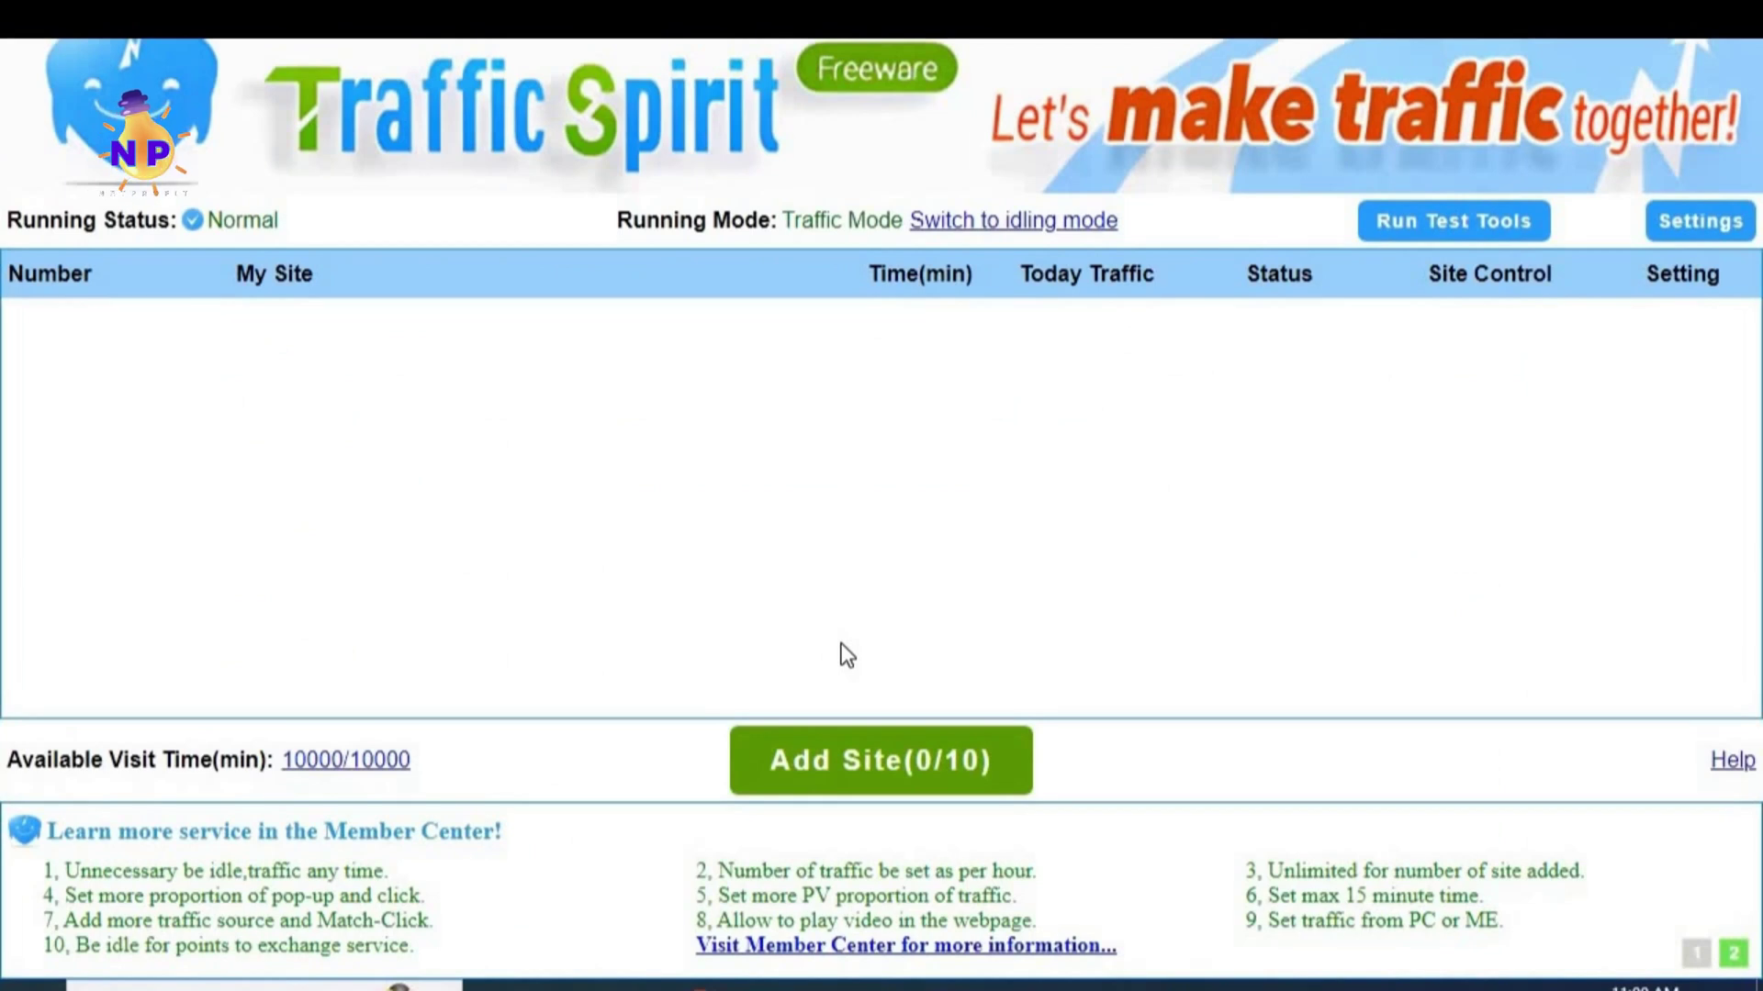
left_click(819, 782)
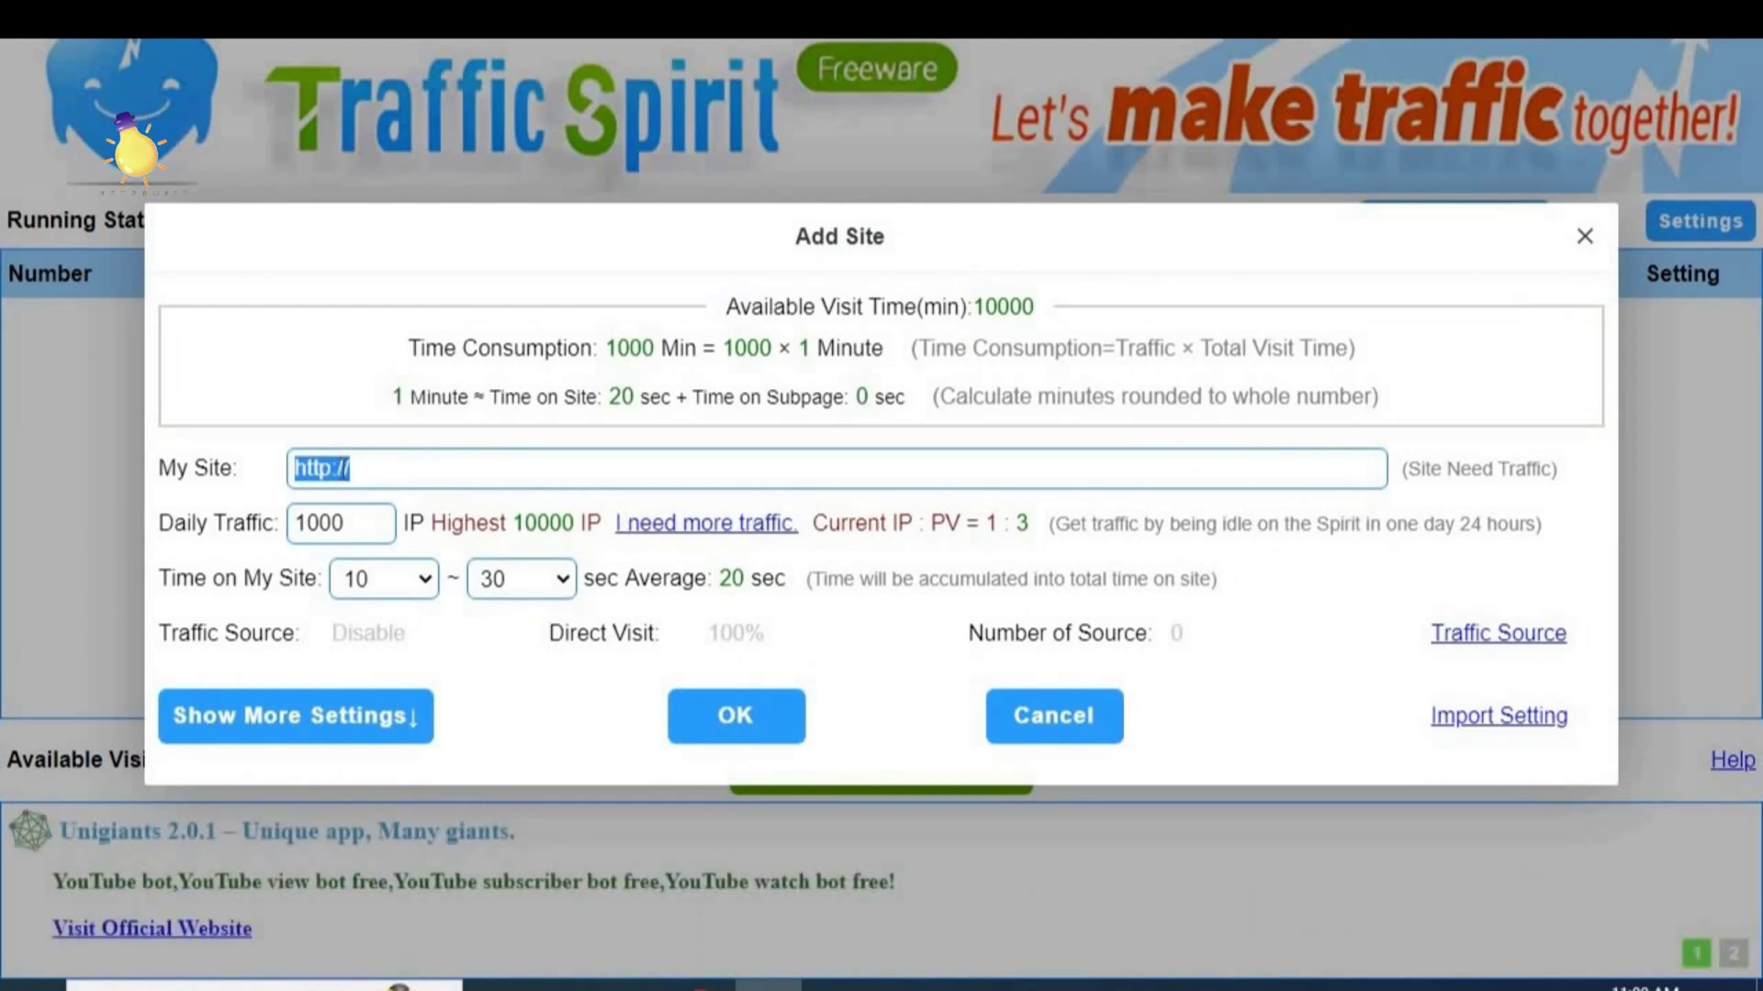
key("alt+Tab")
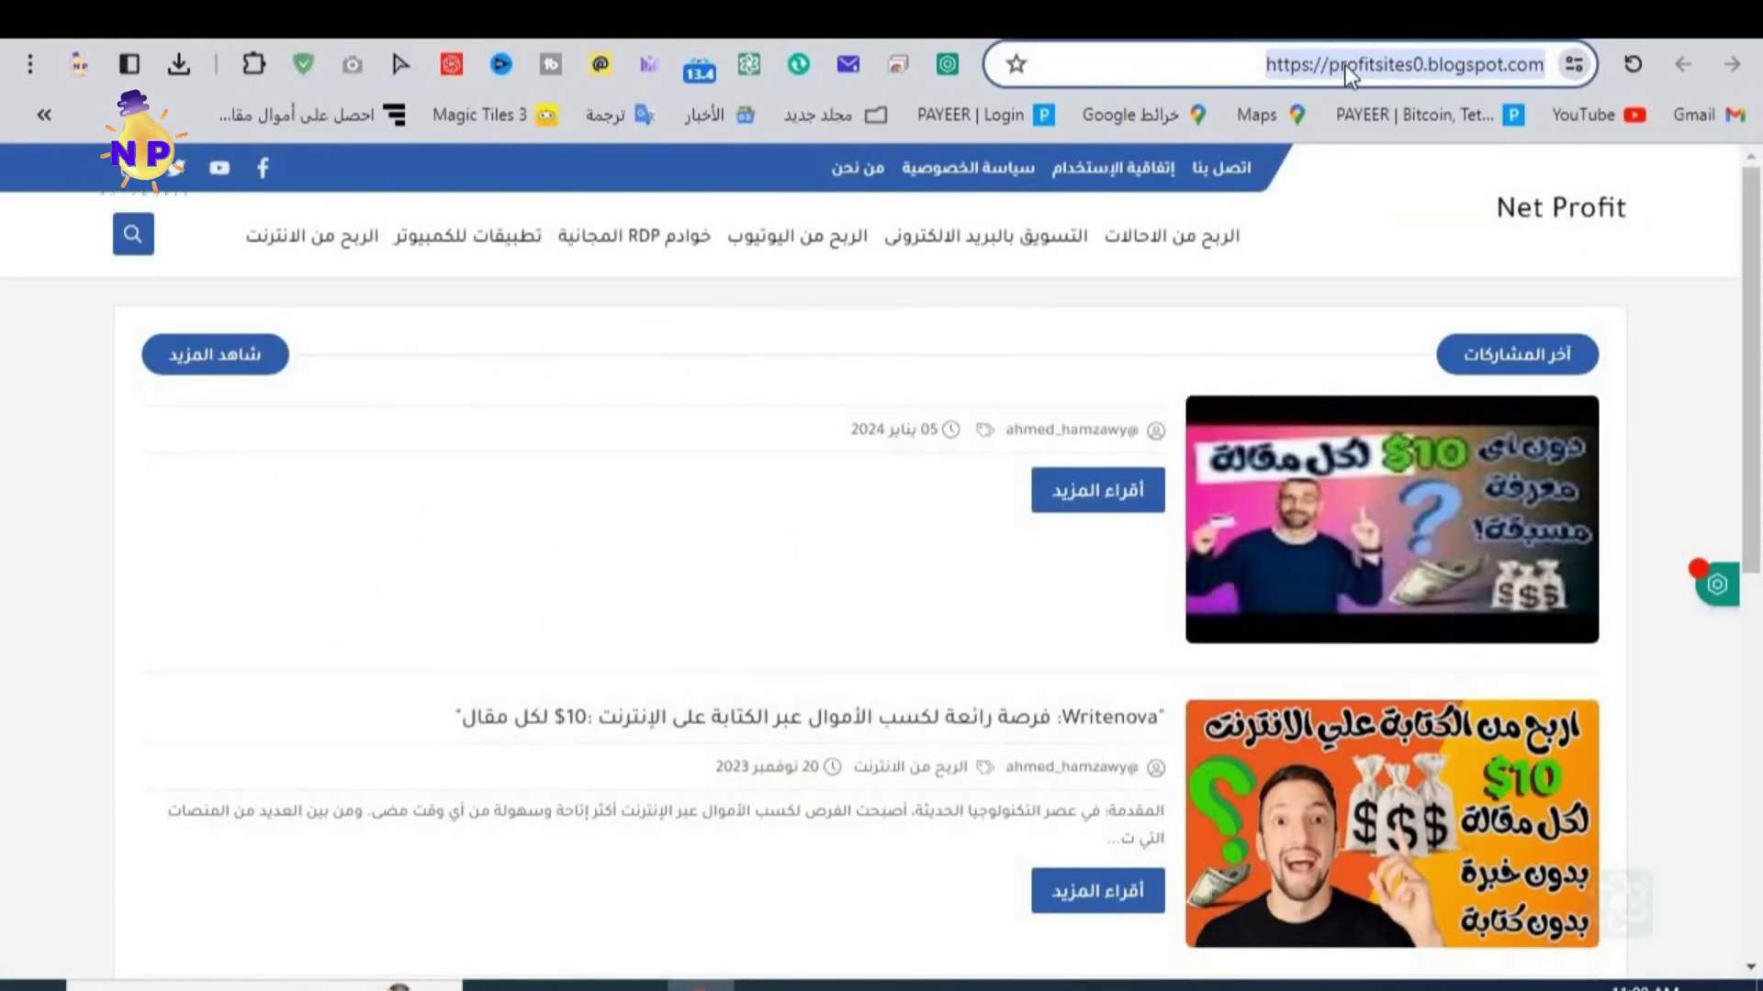
left_click_drag(1256, 65, 1544, 96)
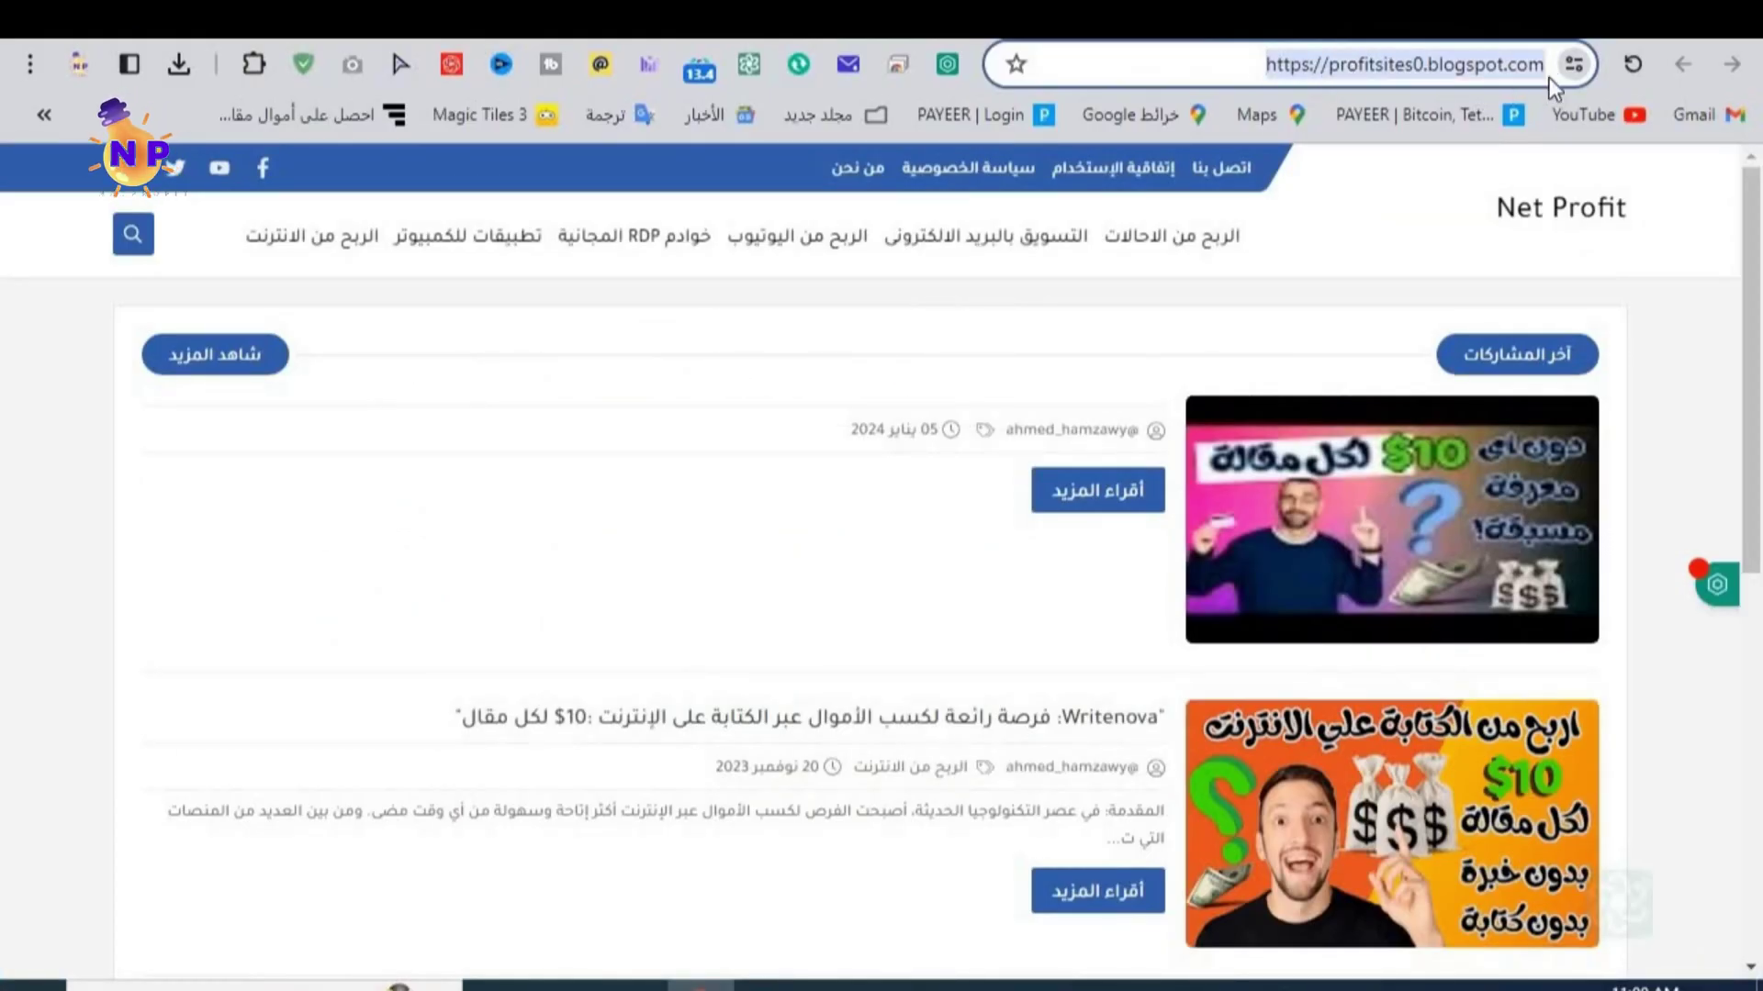
key("alt+Tab")
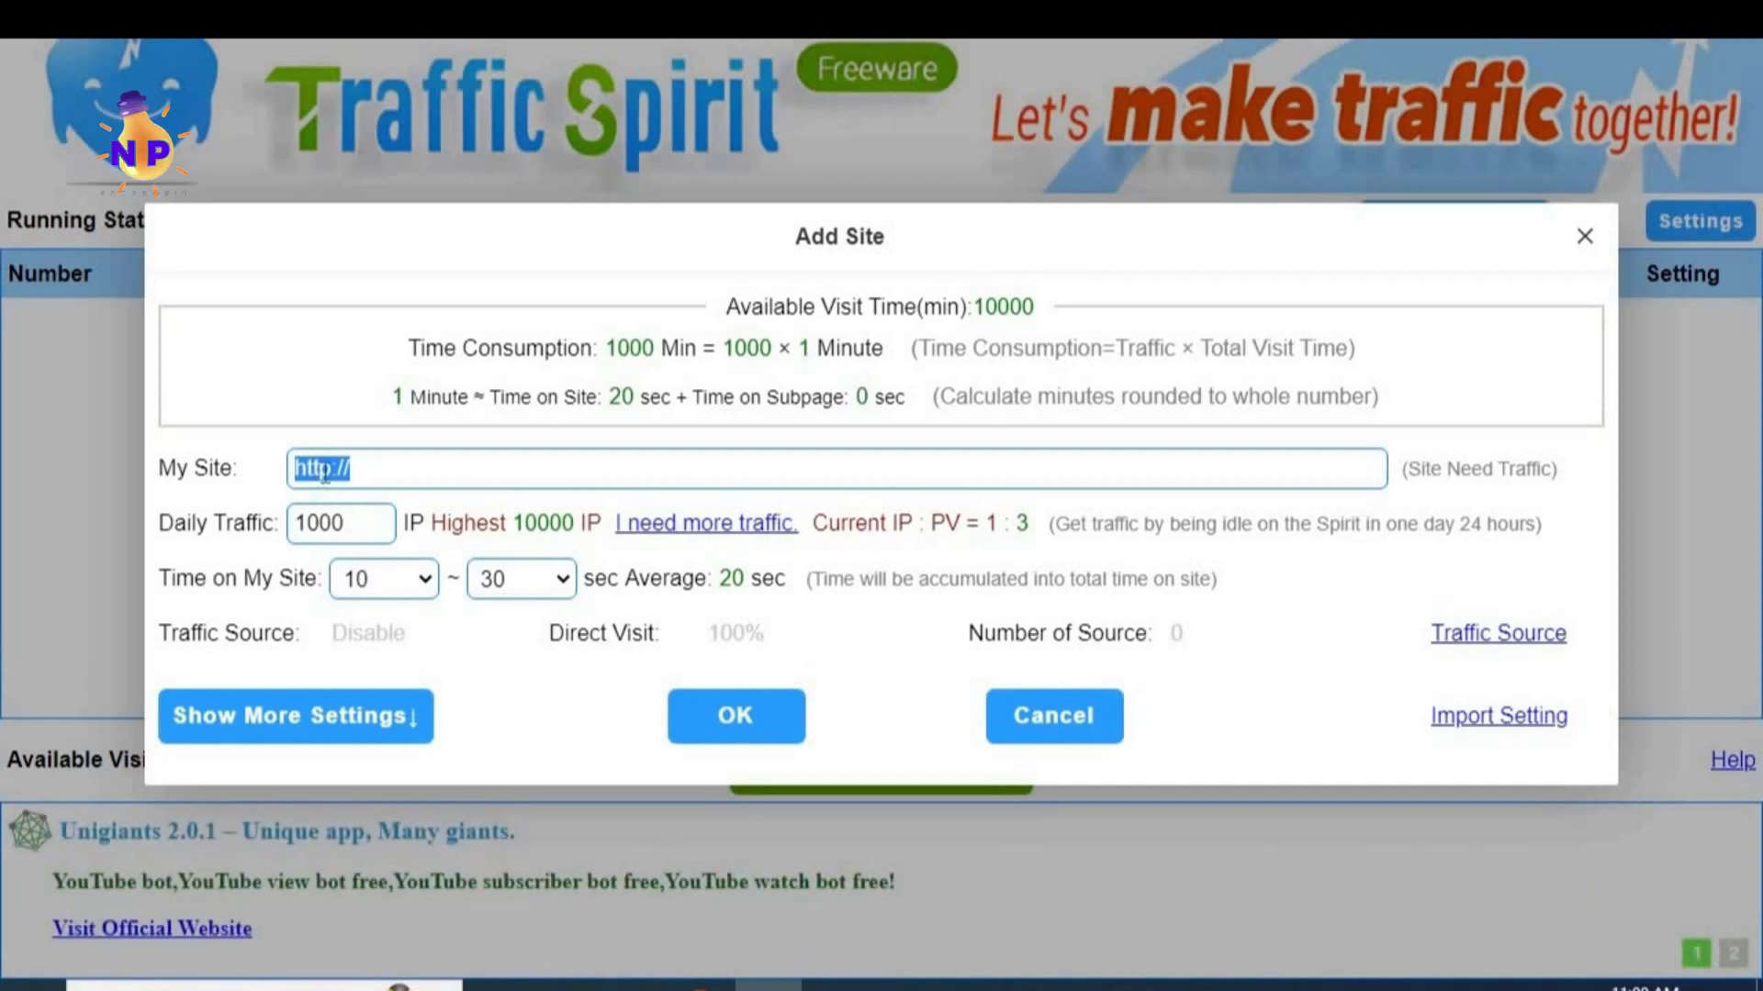
key("ctrl+v")
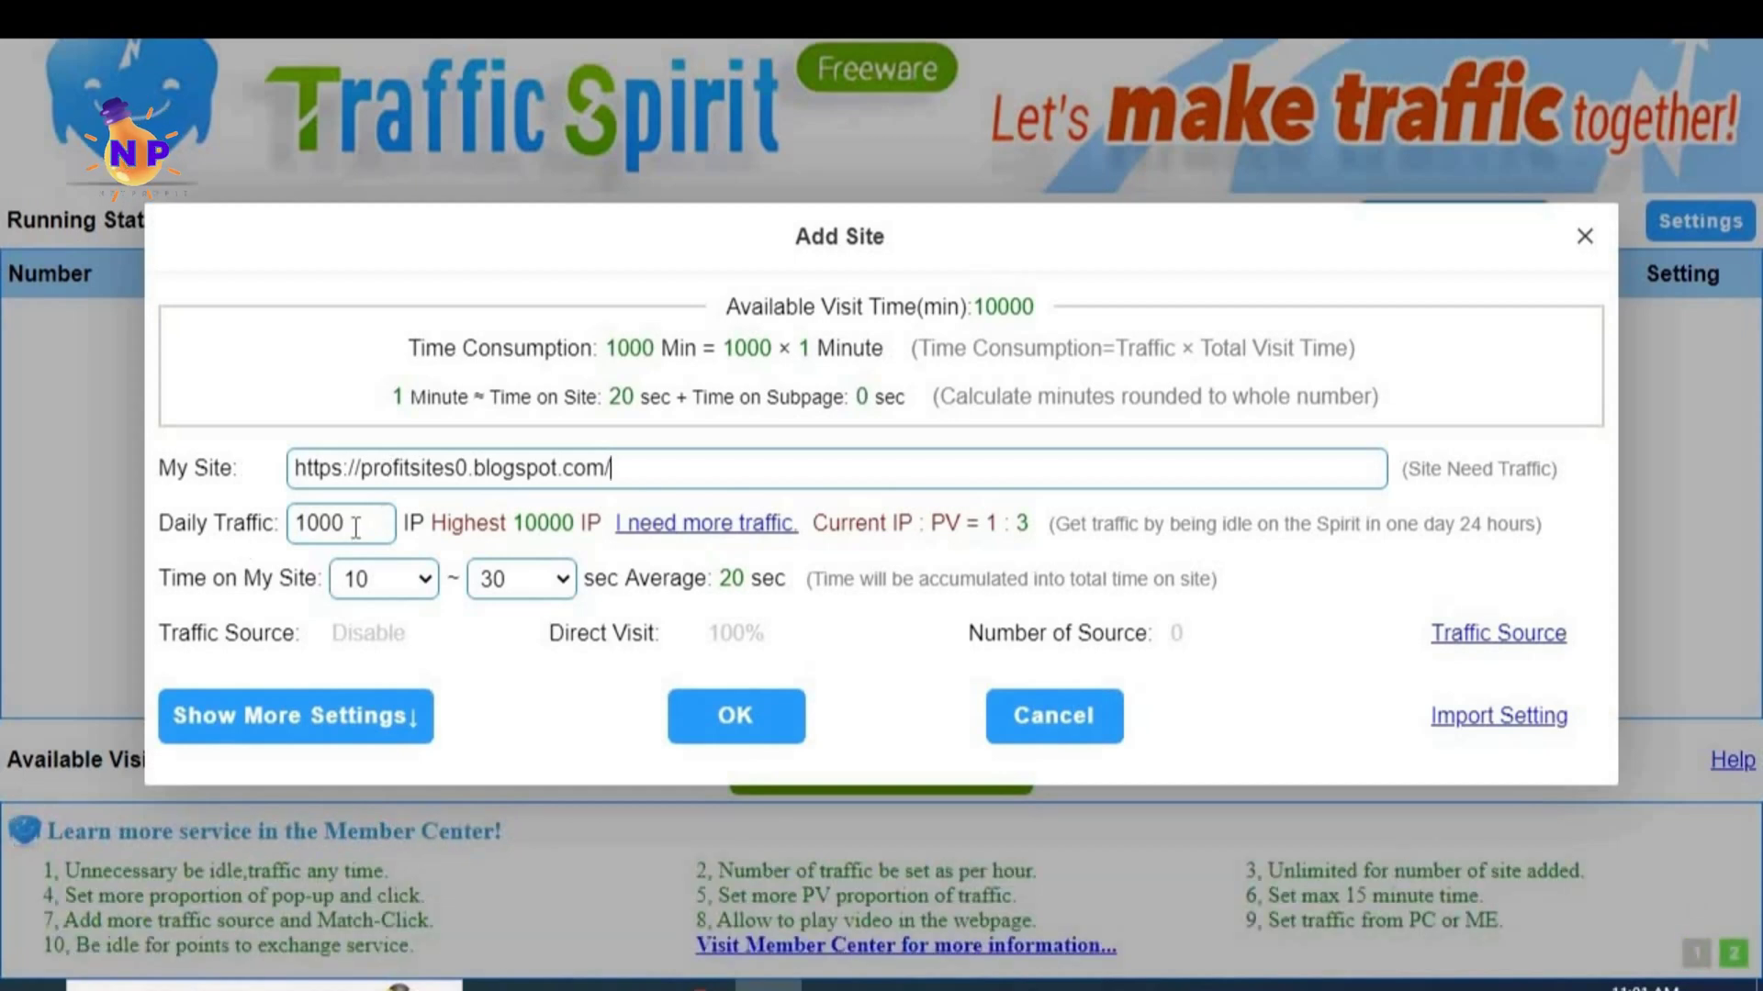
left_click_drag(308, 533, 302, 532)
type("4000")
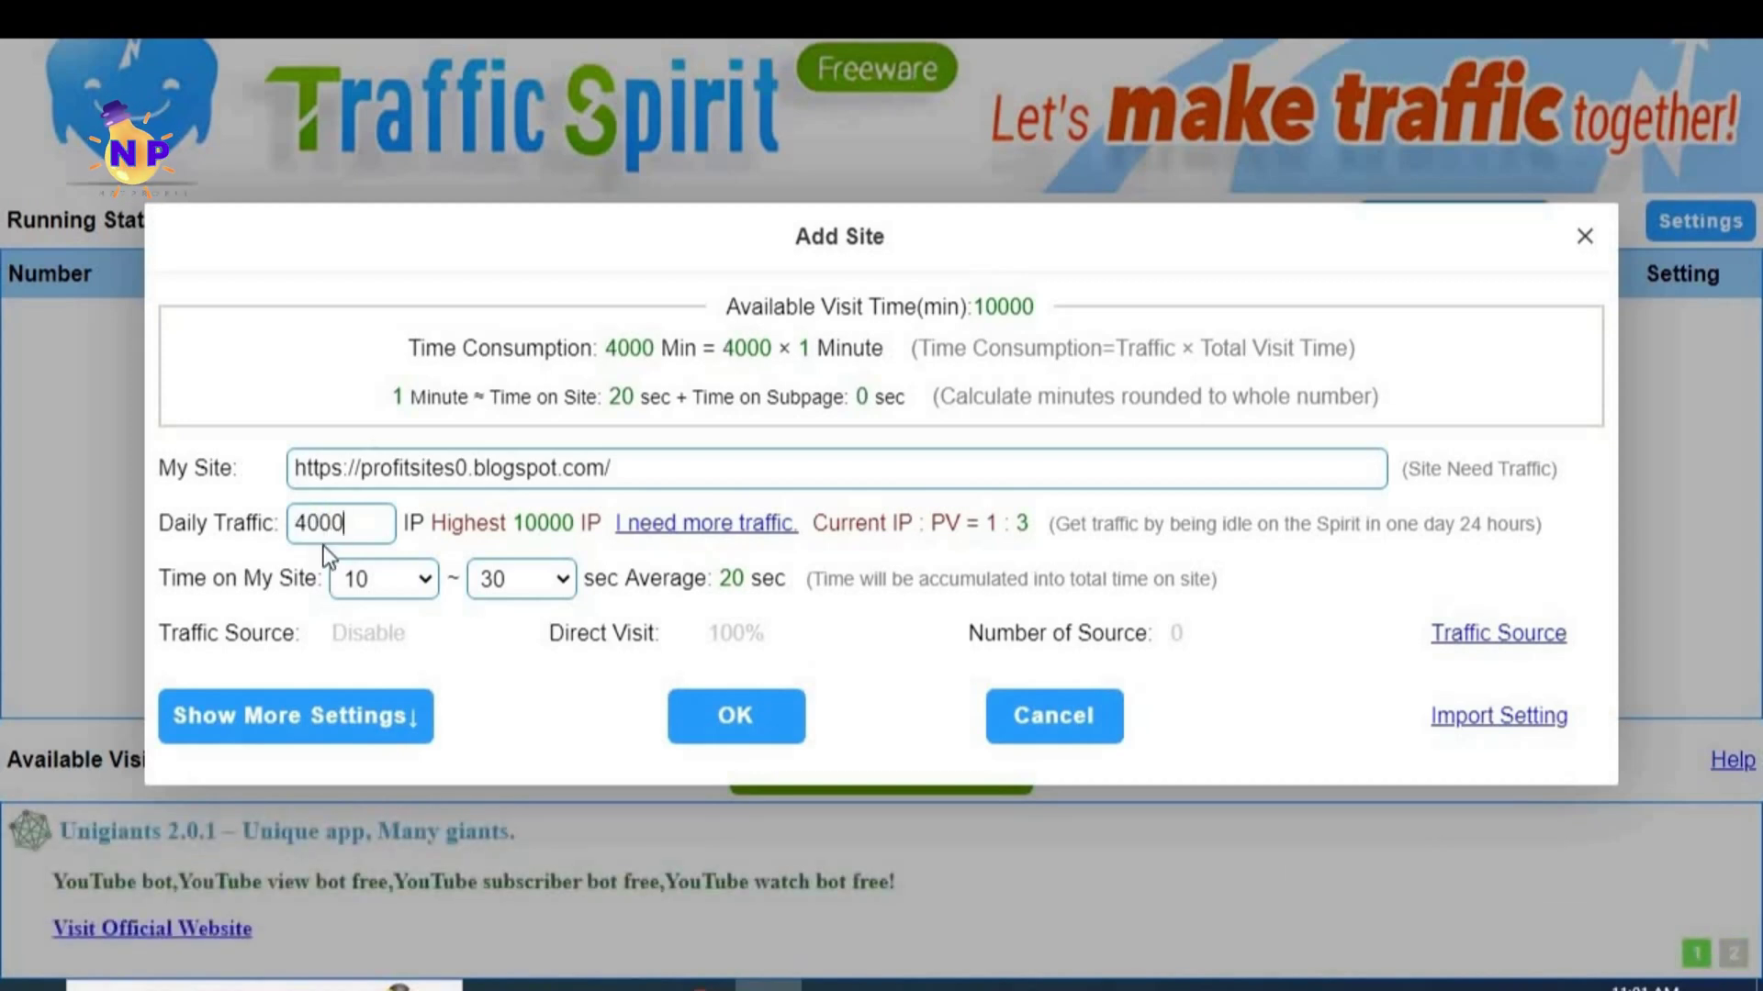
left_click(418, 580)
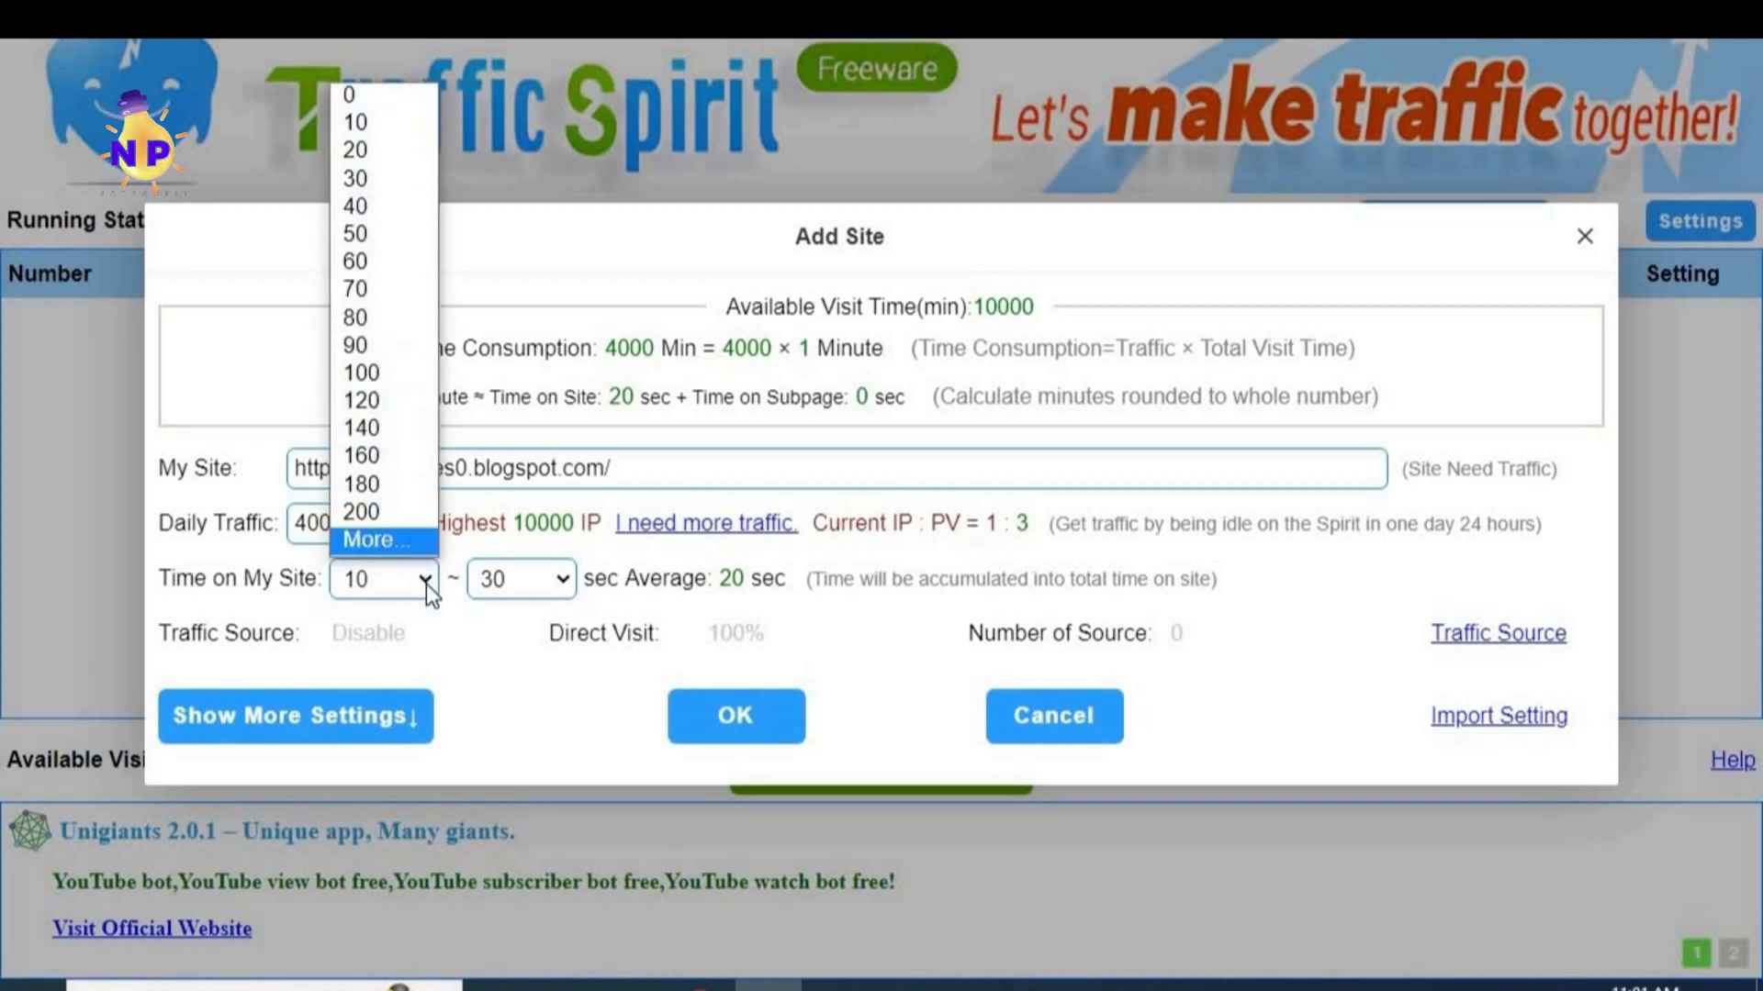
left_click(399, 581)
left_click(564, 587)
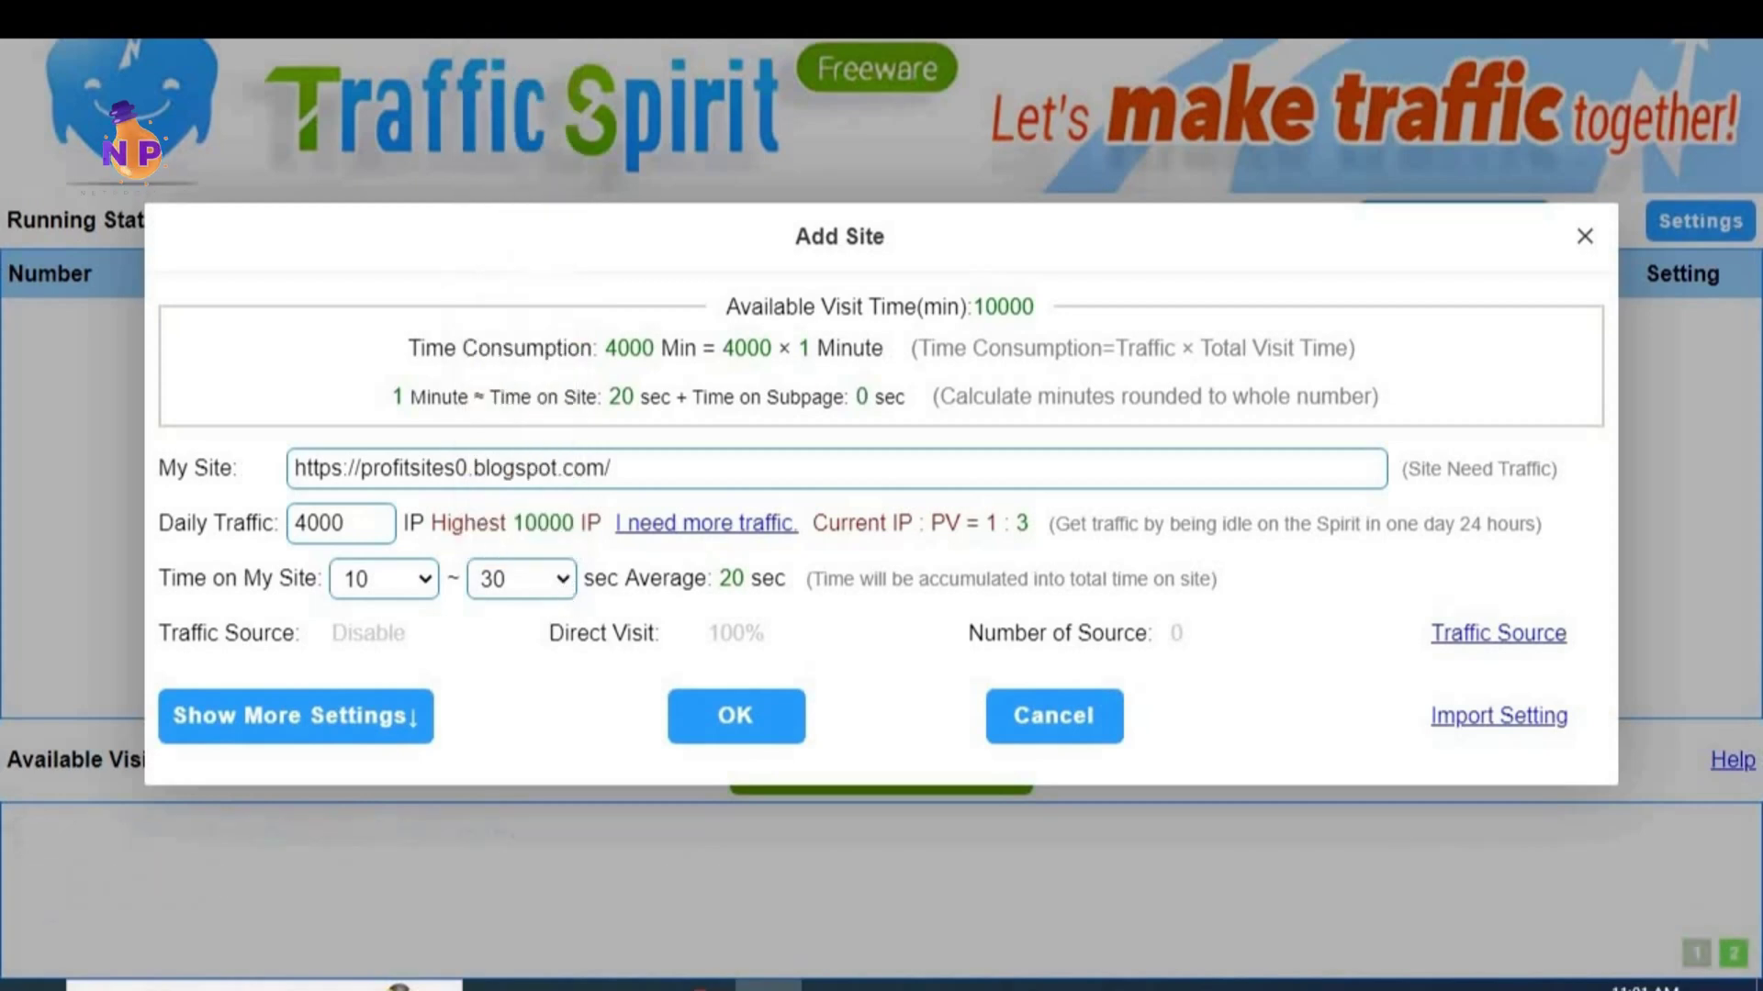
scroll(518, 275, "down", 1)
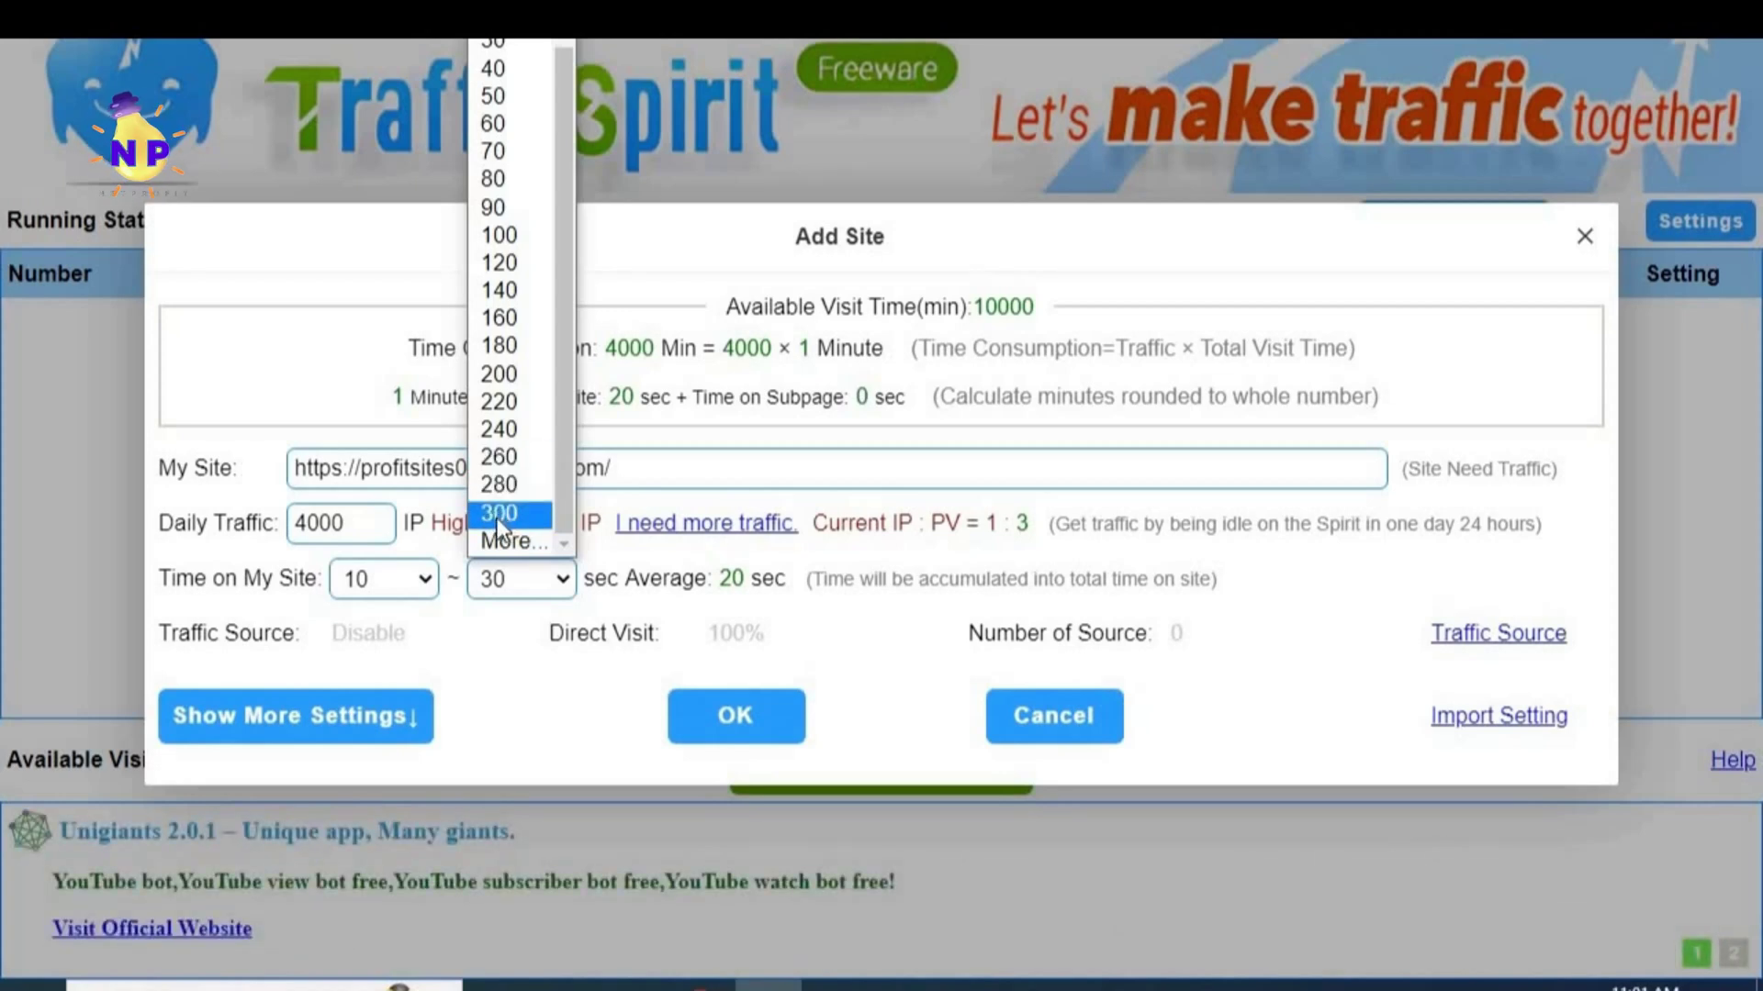
key("Escape")
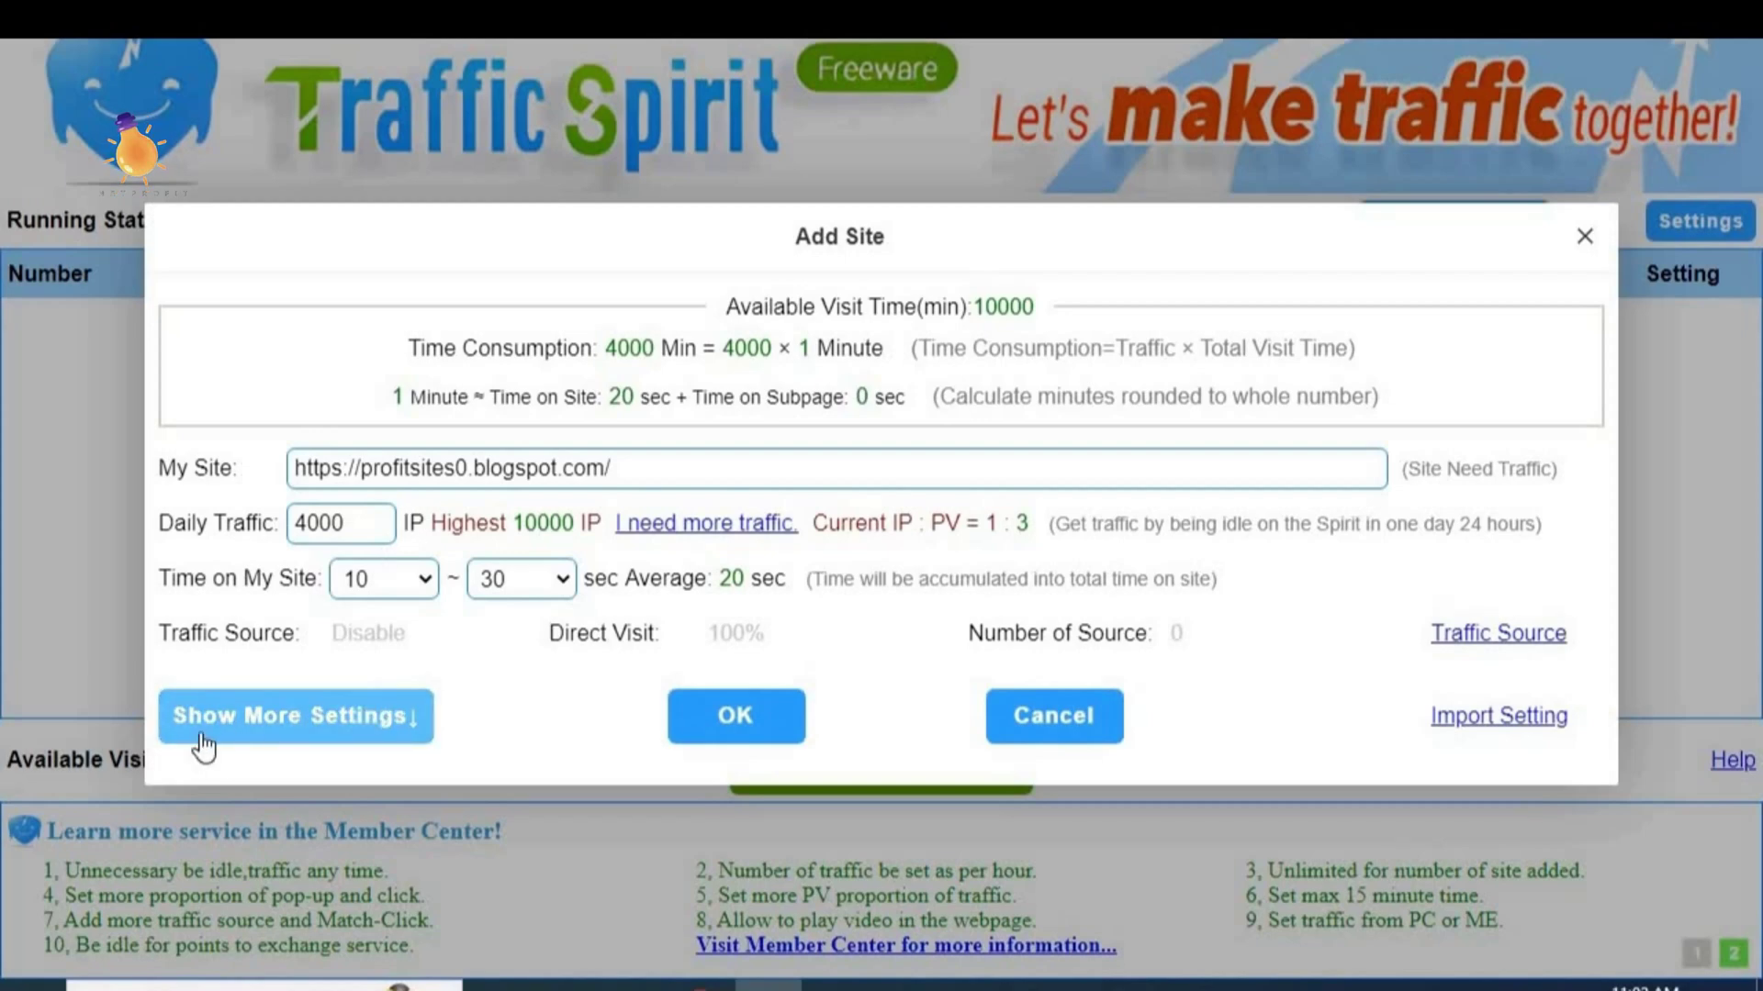
Step: Expand the site's additional settings and add a Google Key Word traffic source الربح من الانترنت with a 10% proportion
left_click(372, 727)
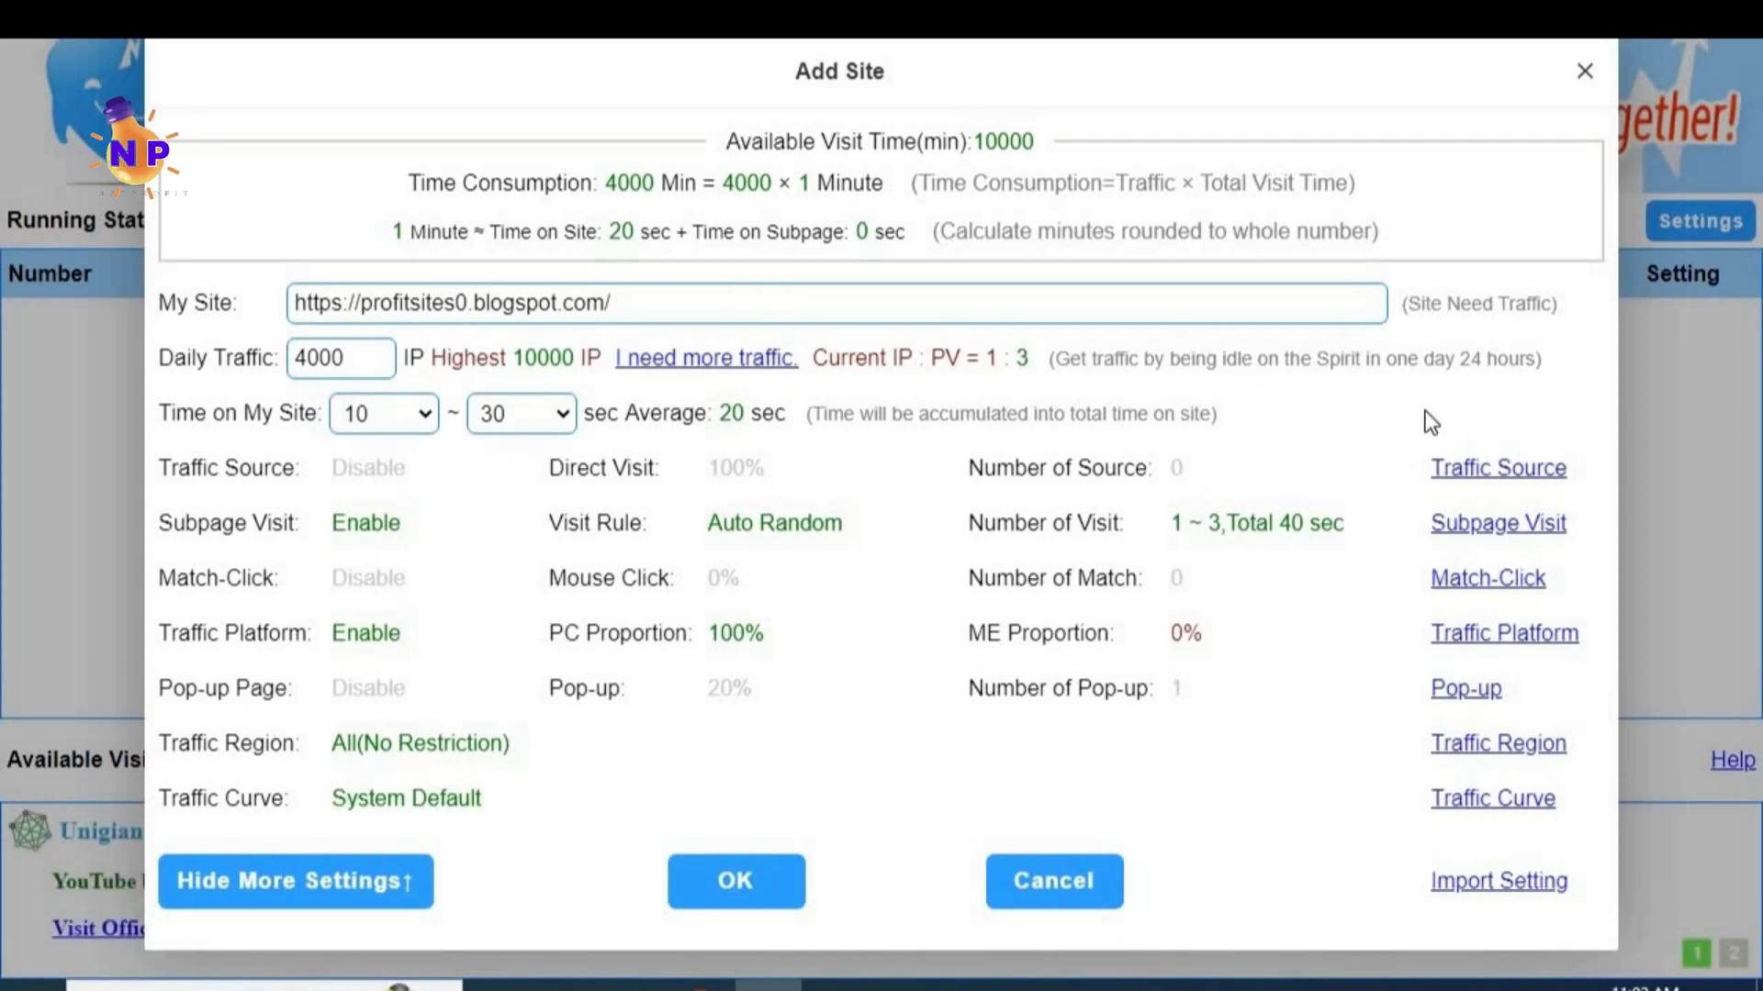
left_click(1495, 473)
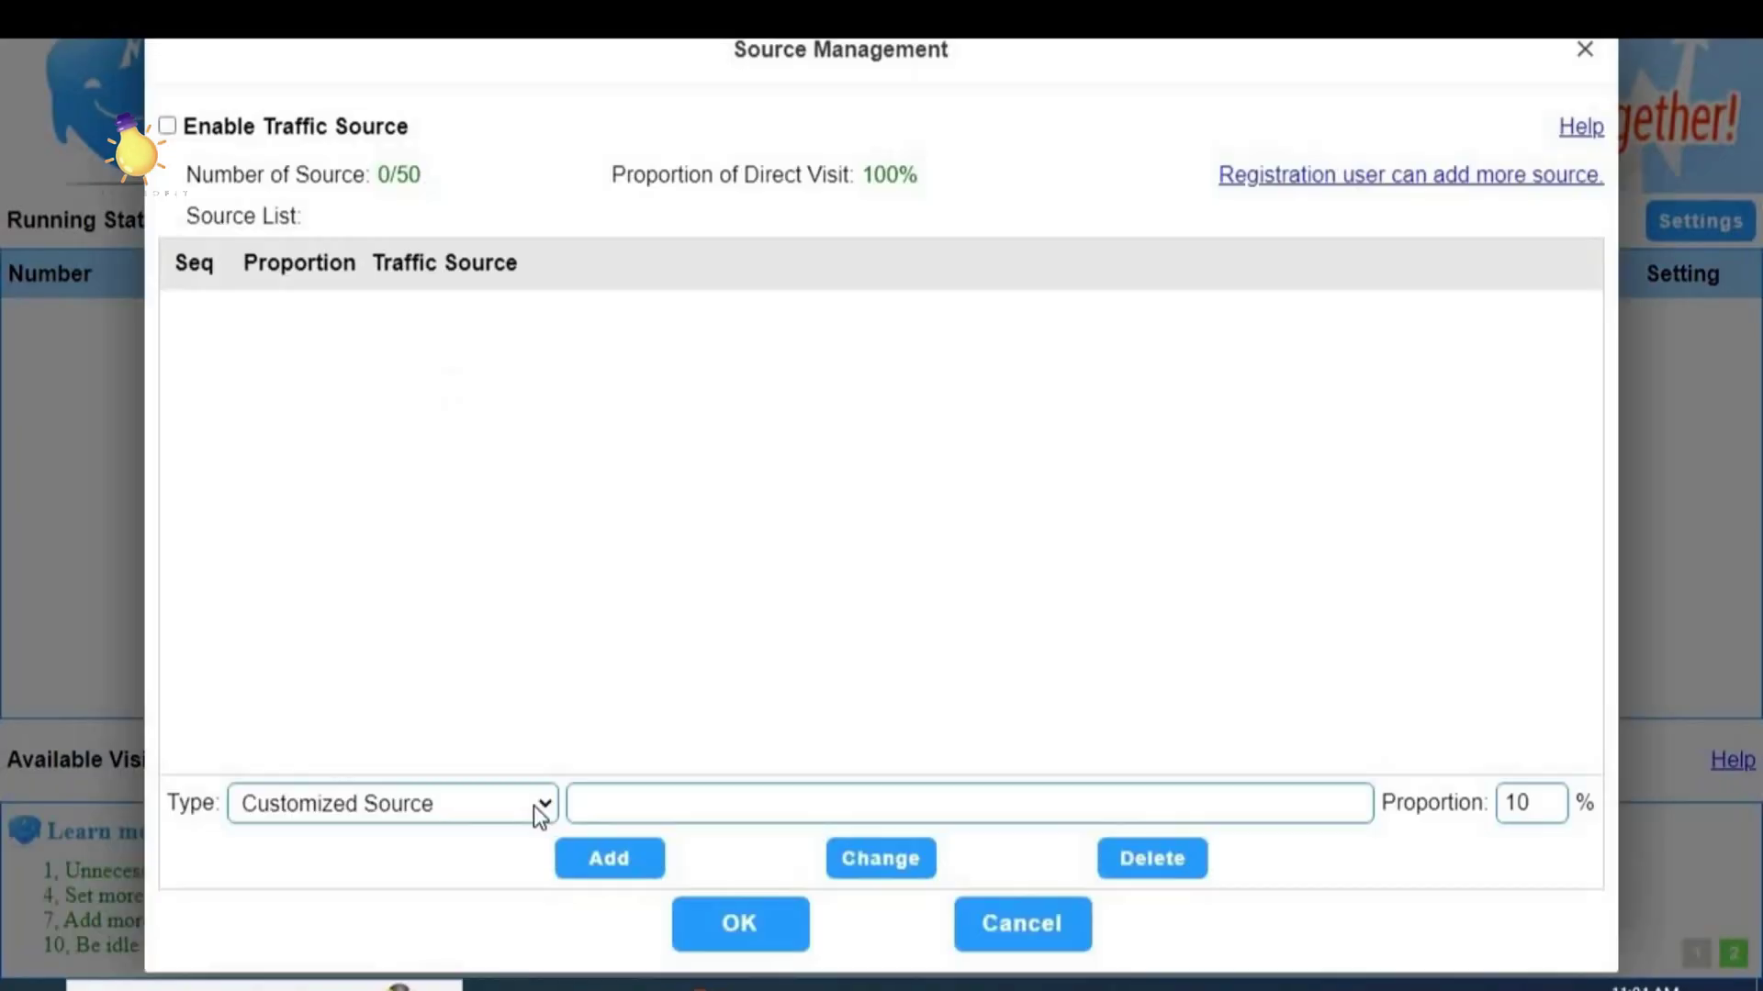
left_click(541, 806)
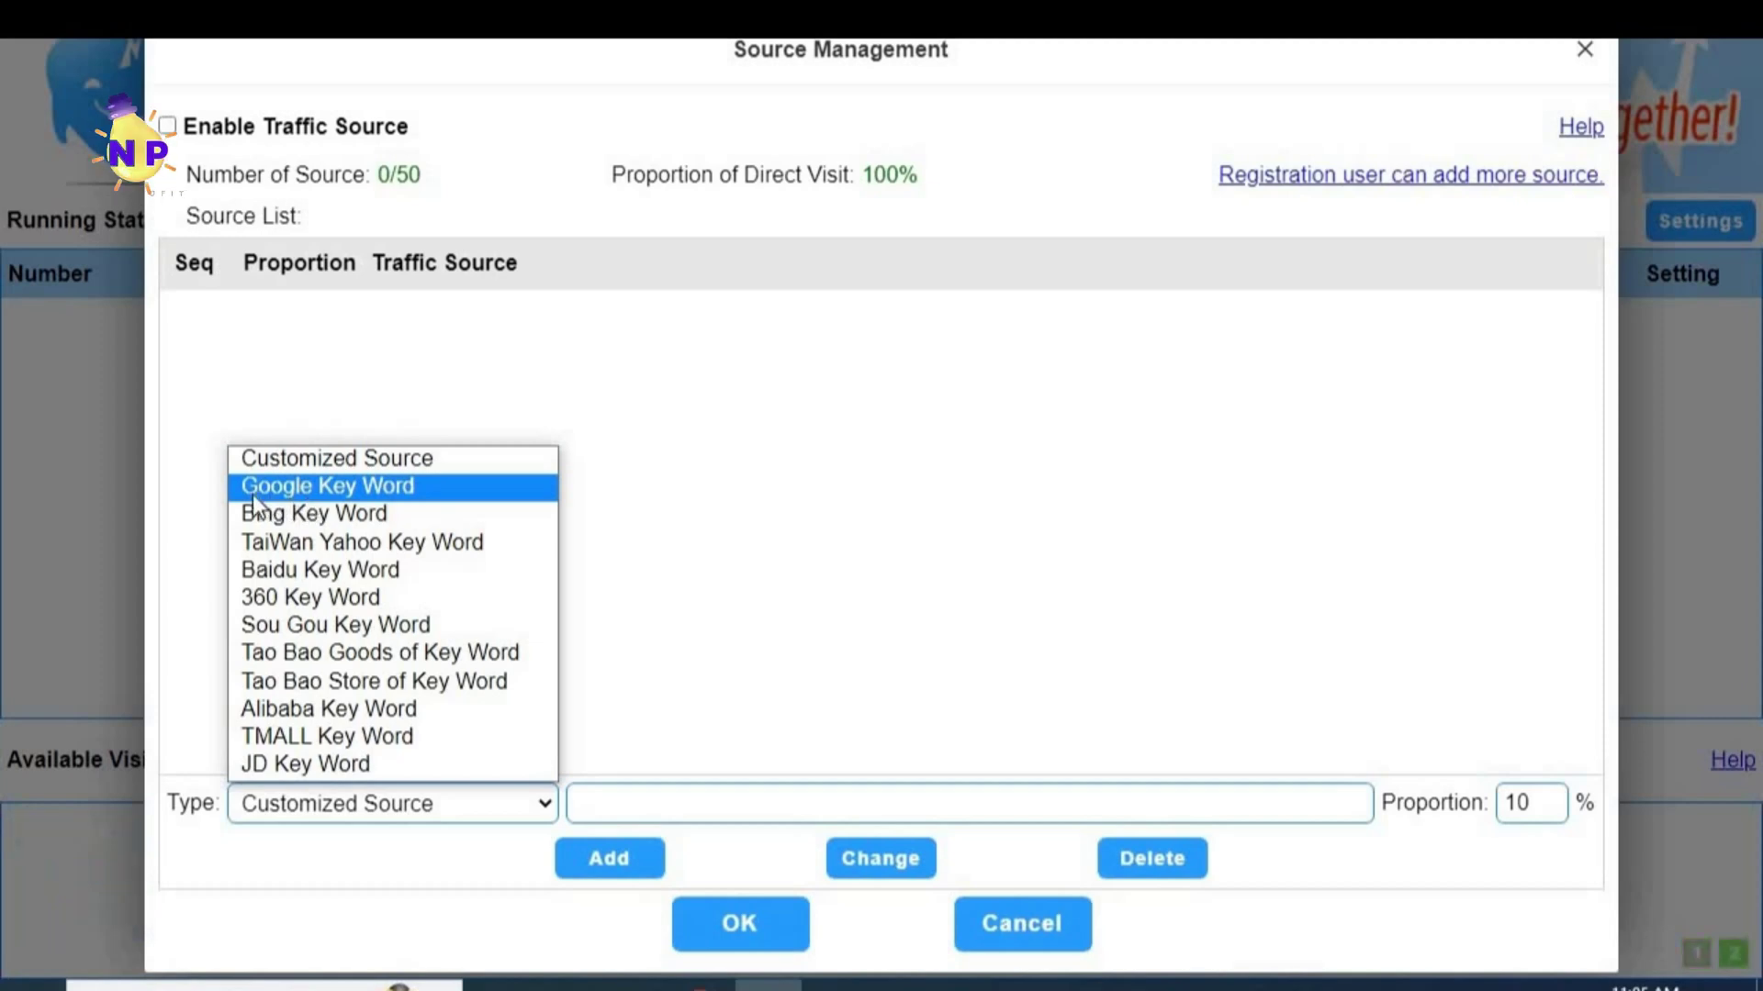
left_click(343, 490)
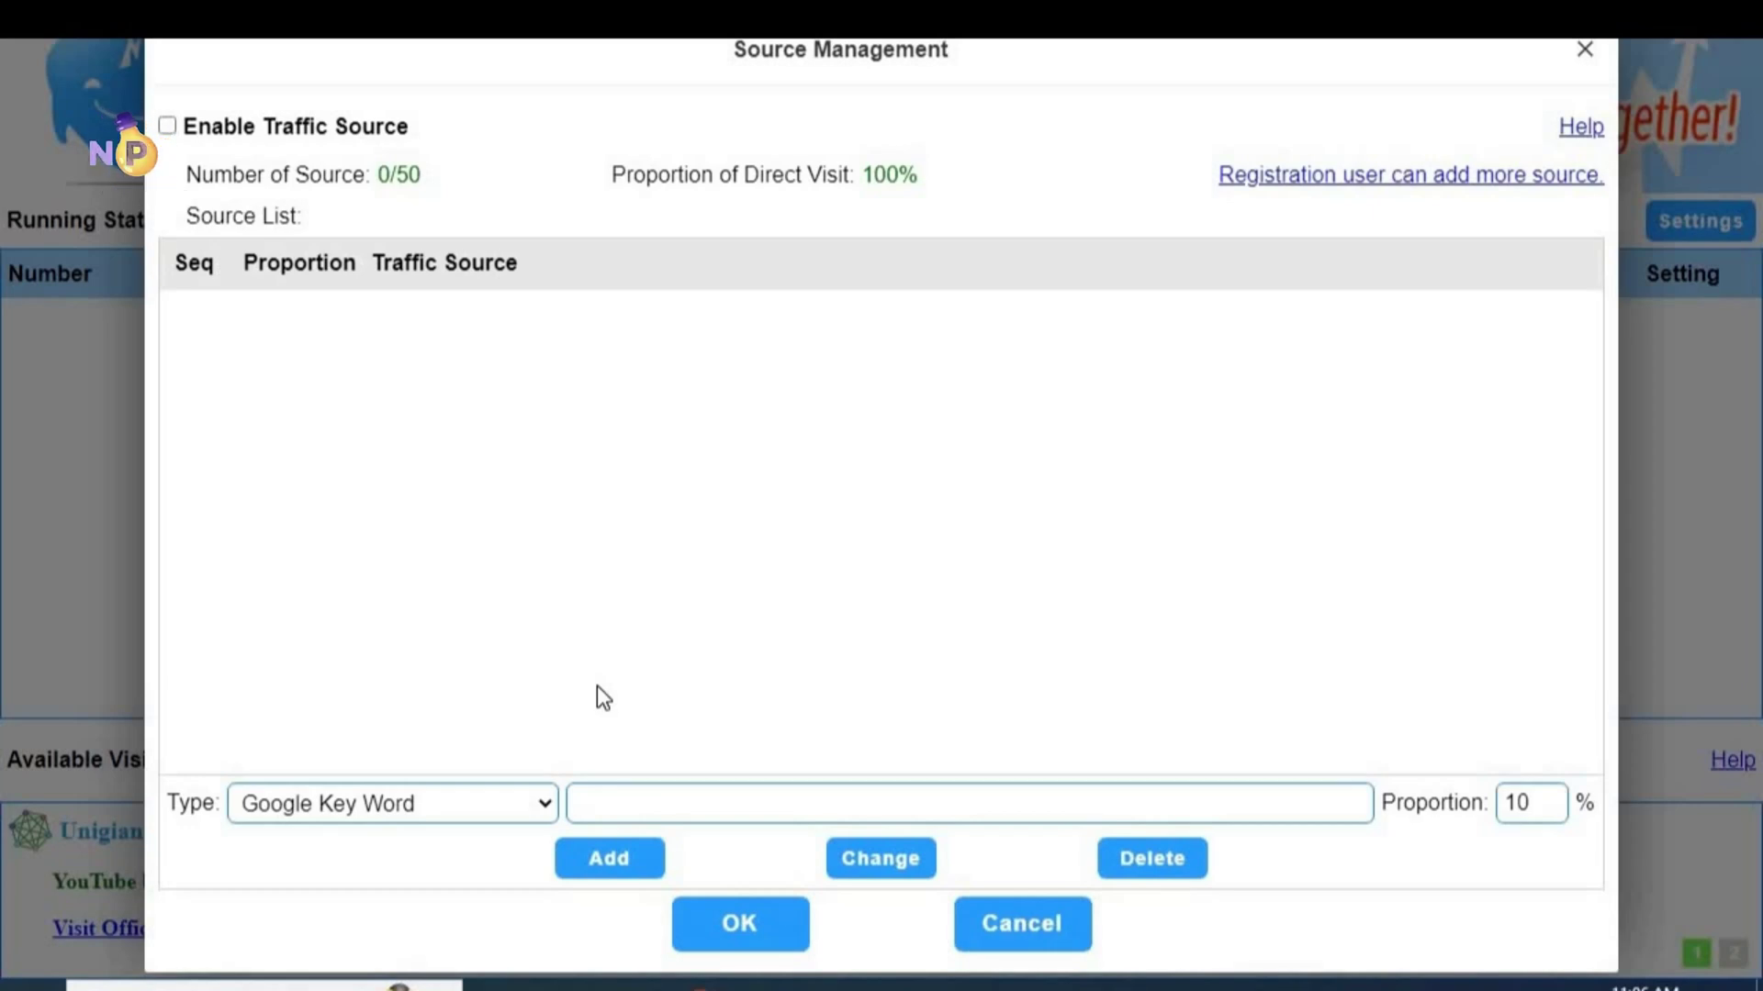
left_click(652, 803)
type("الربح من الانترنت")
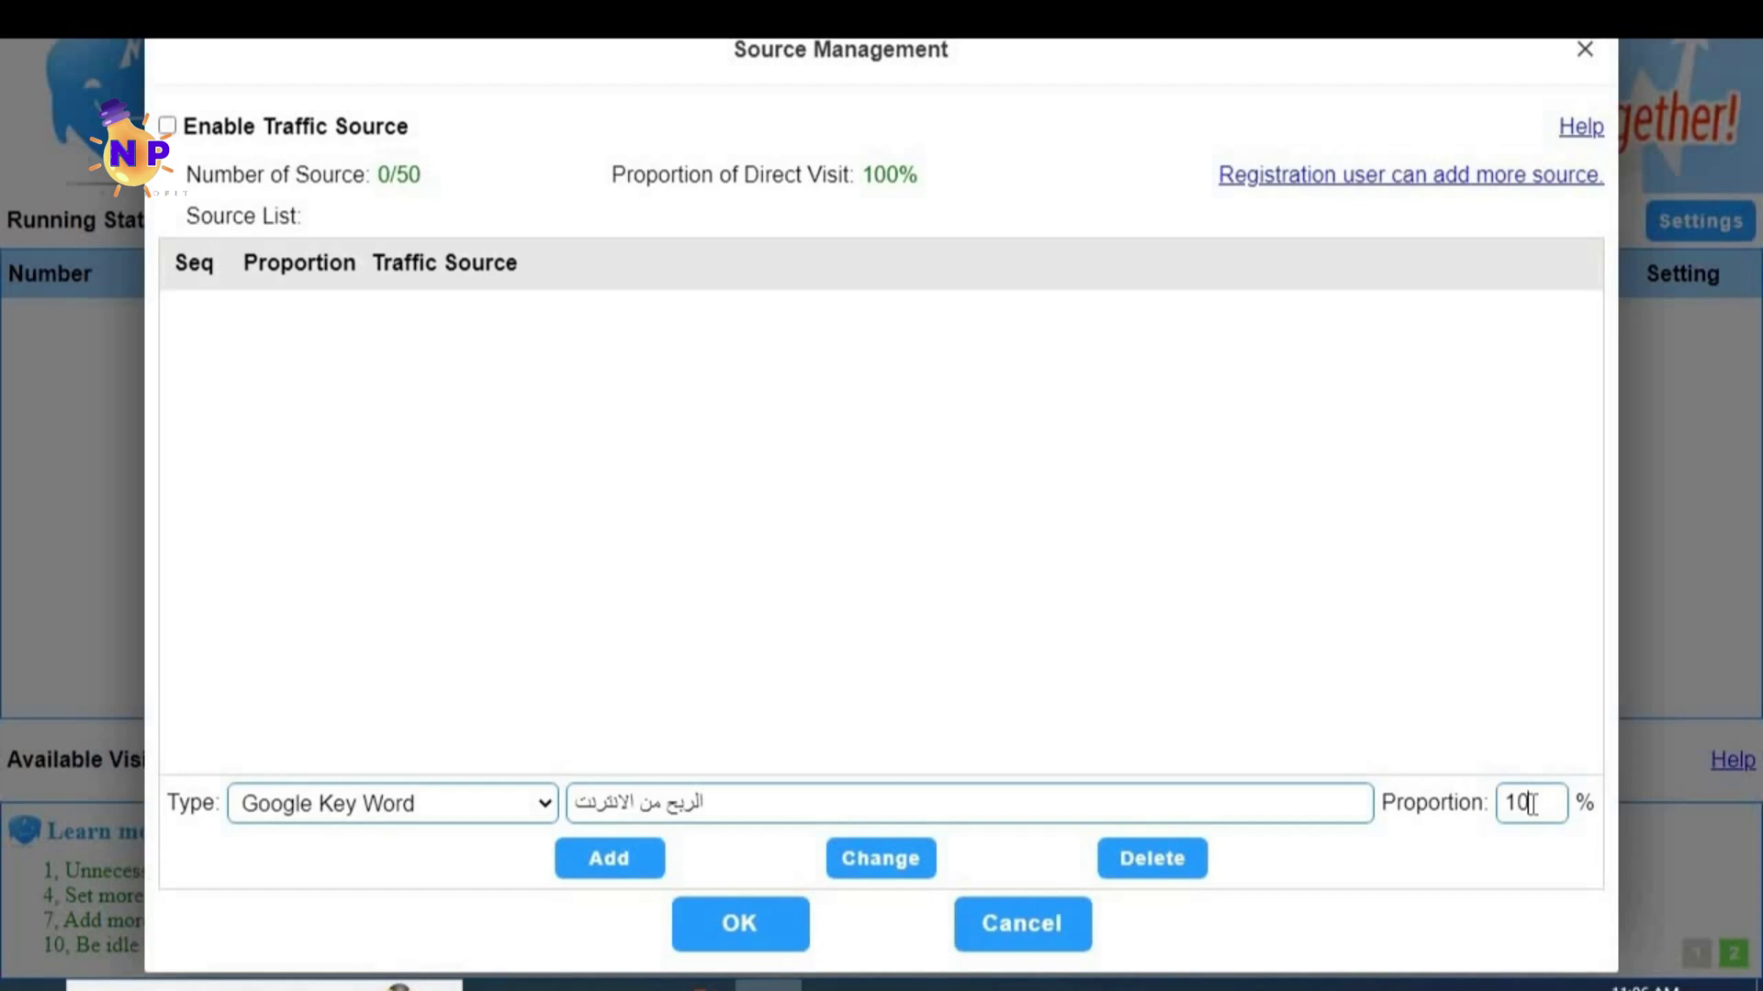
left_click(608, 863)
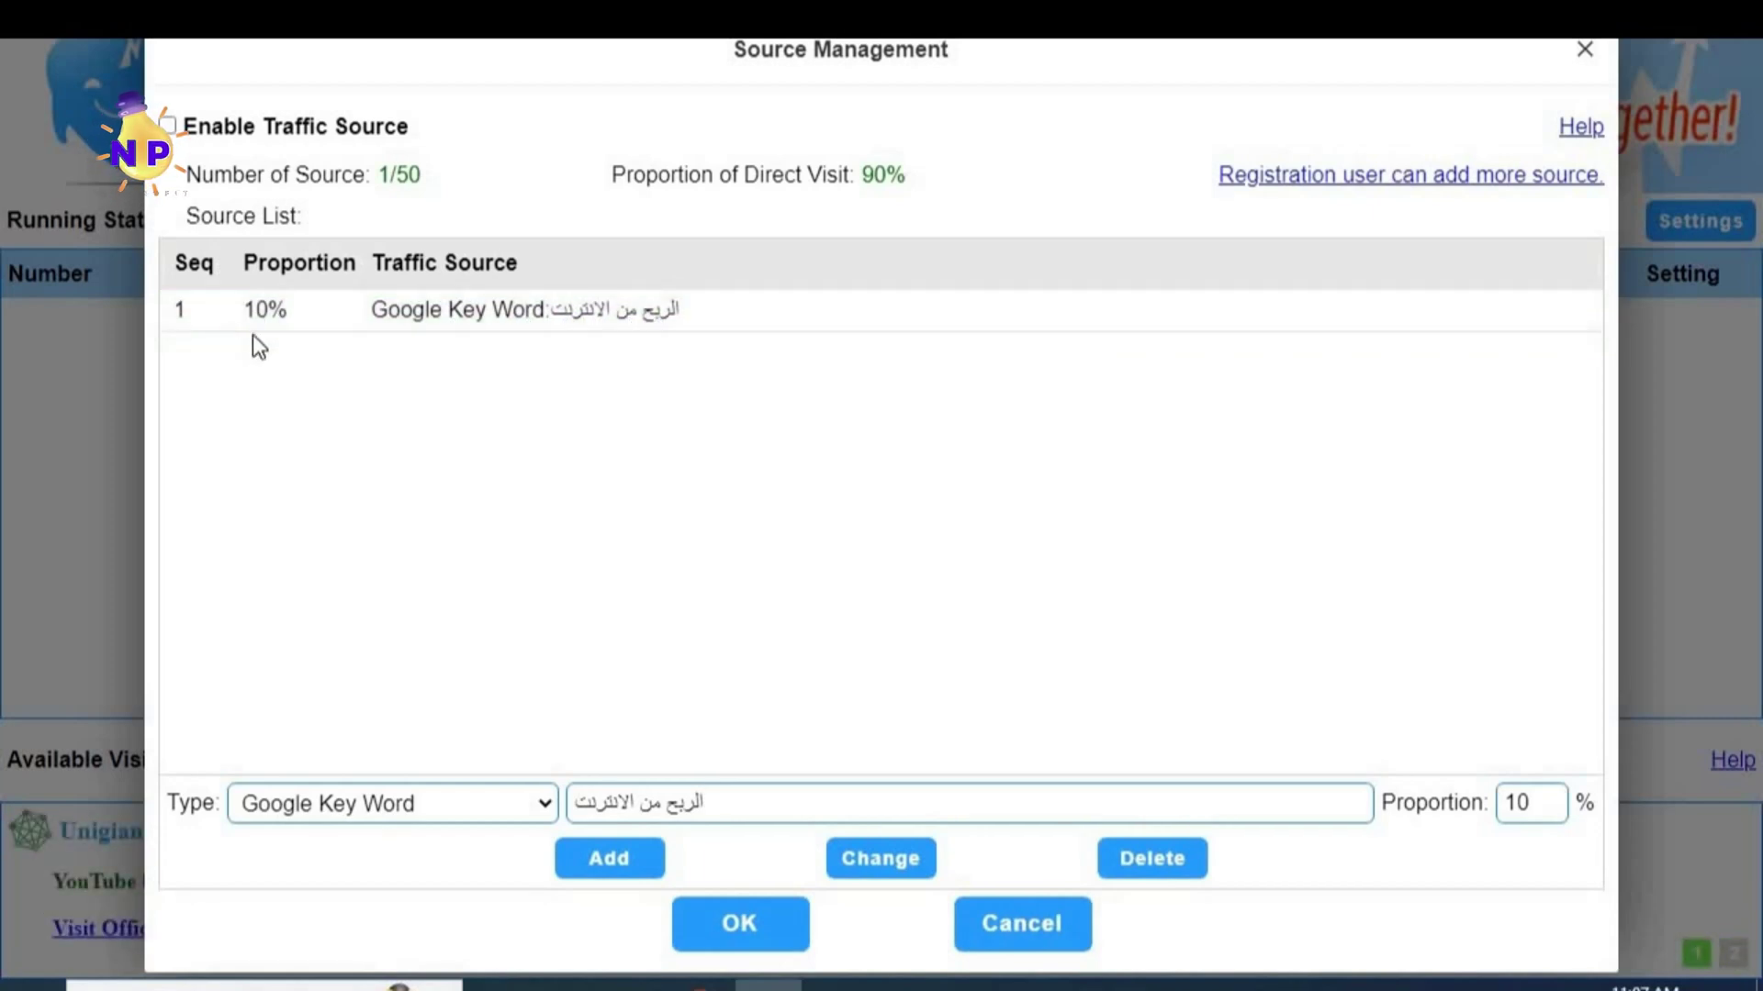
Step: Add a second Google Key Word source for التسويق بالبريد الالكترونى with a 10% proportion
left_click(751, 806)
key("ctrl+a")
type("التسويق بالبريد الالكترونى")
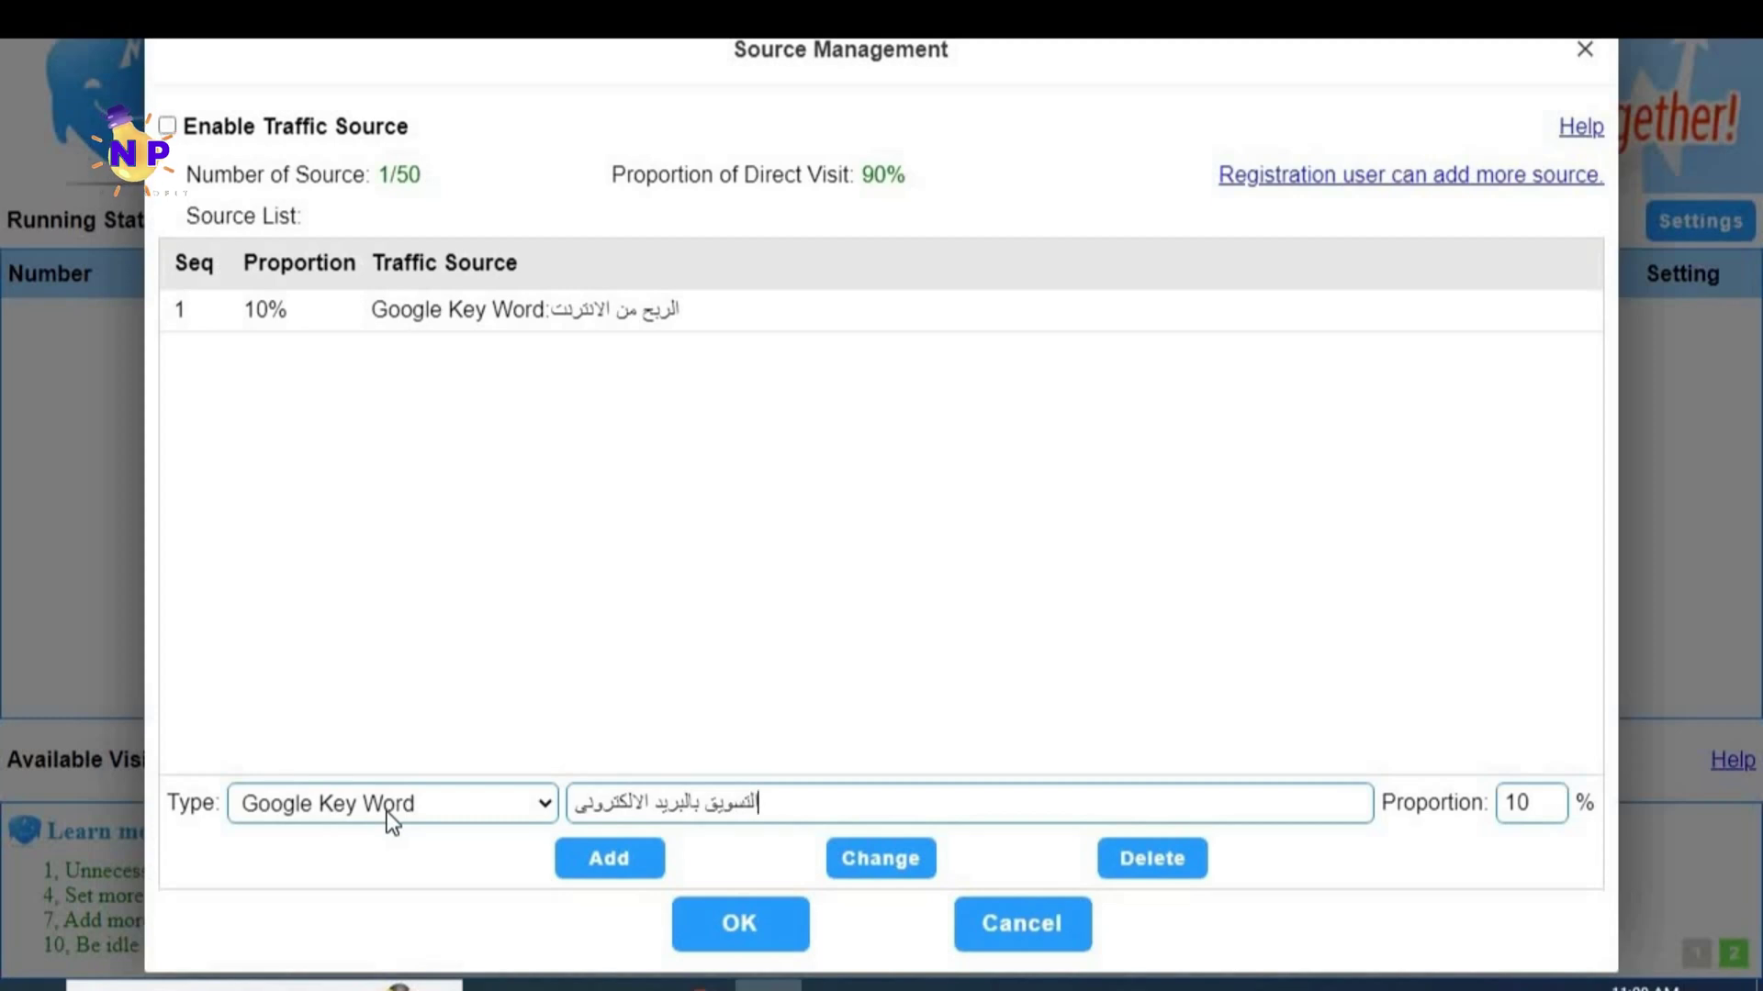
left_click(606, 867)
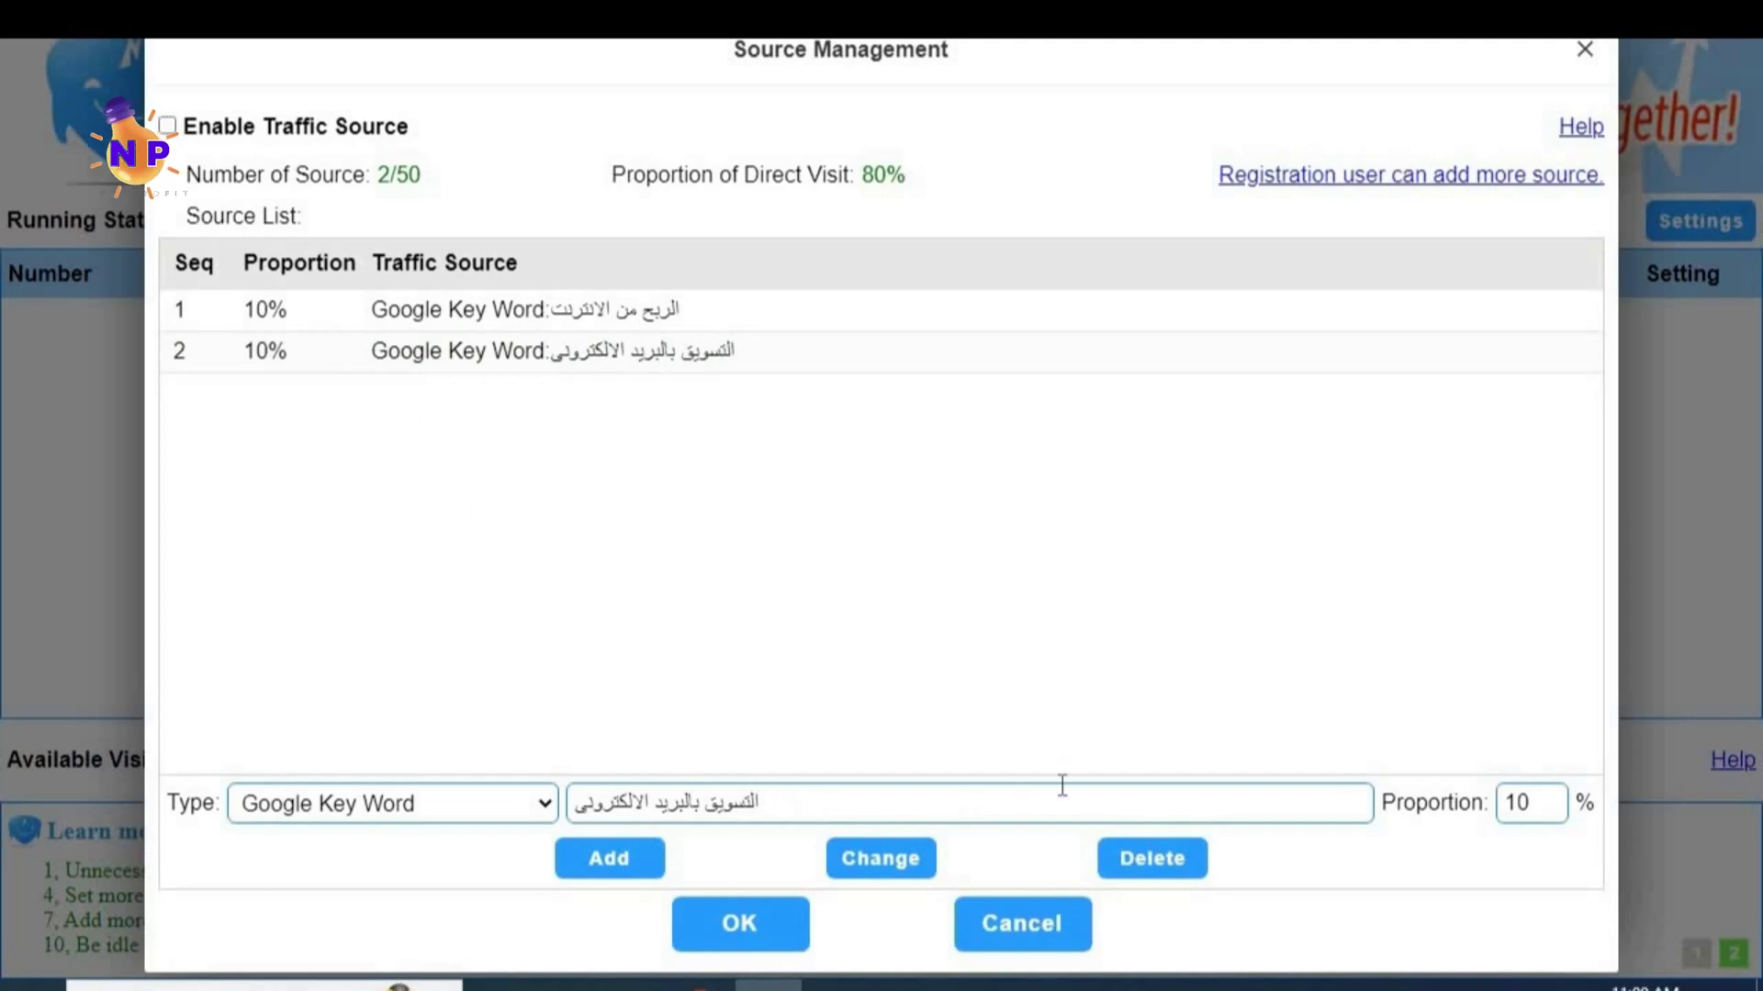
Step: Add the التسويق بالبريد الالكترونى source once more and delete the duplicate in the third row
left_click(610, 860)
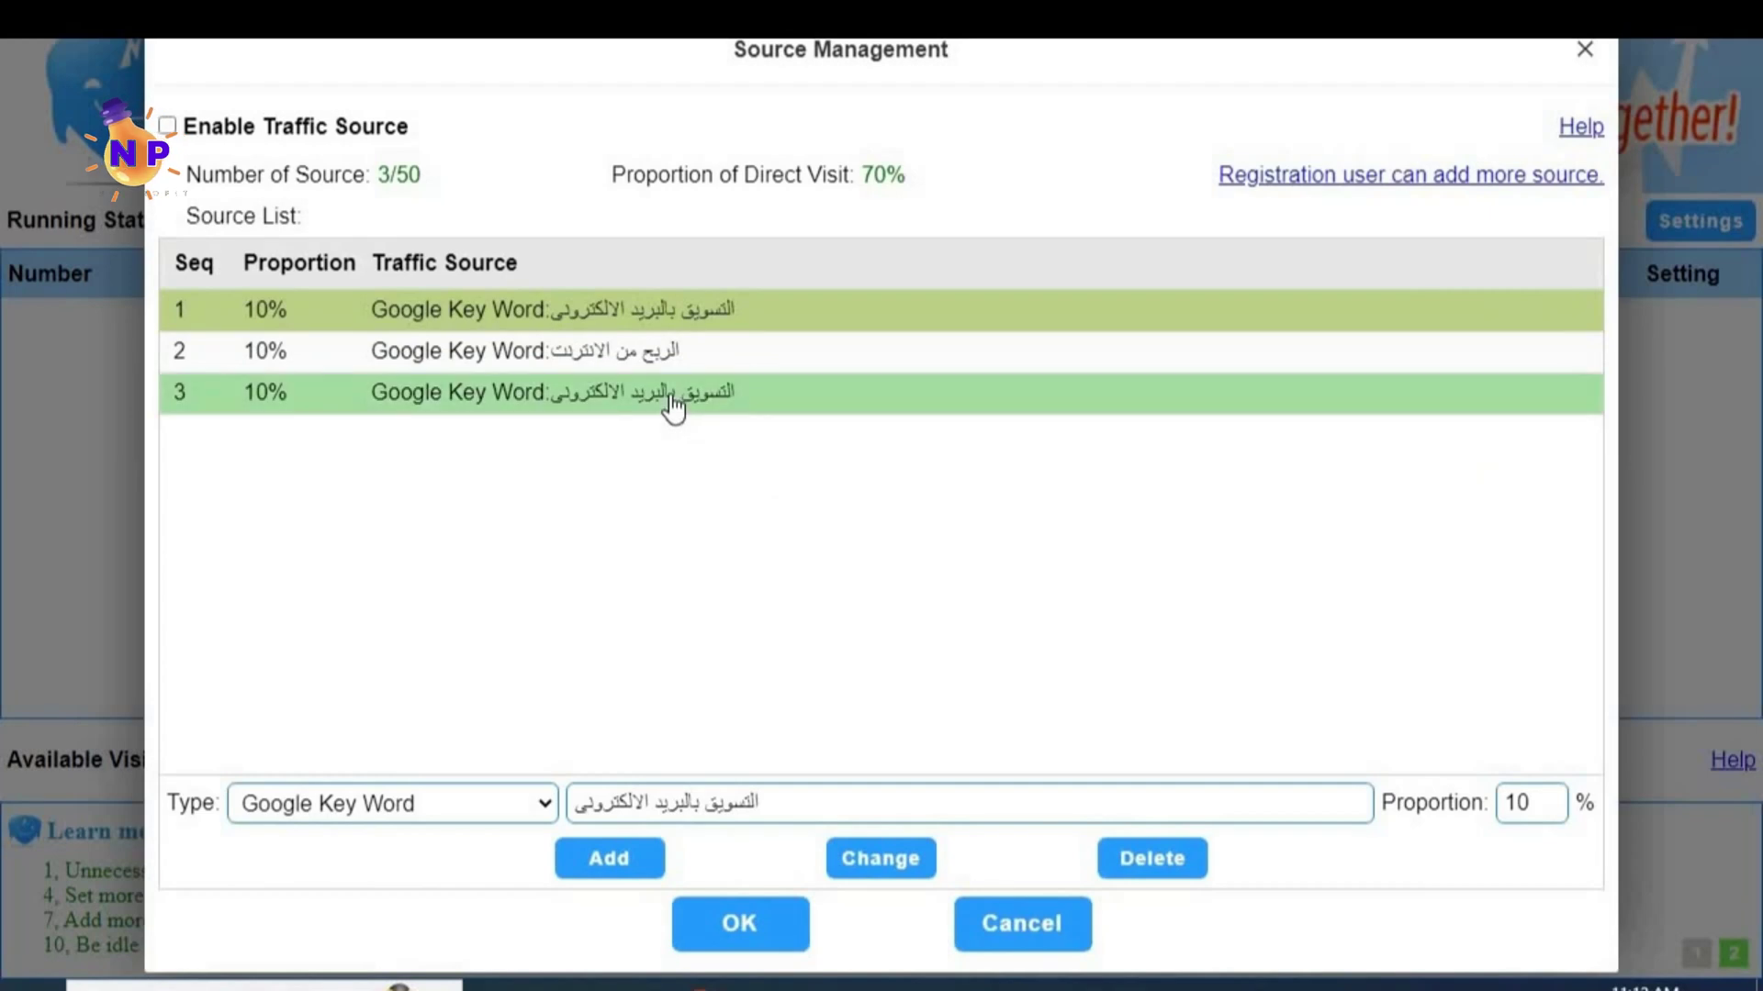
left_click(669, 404)
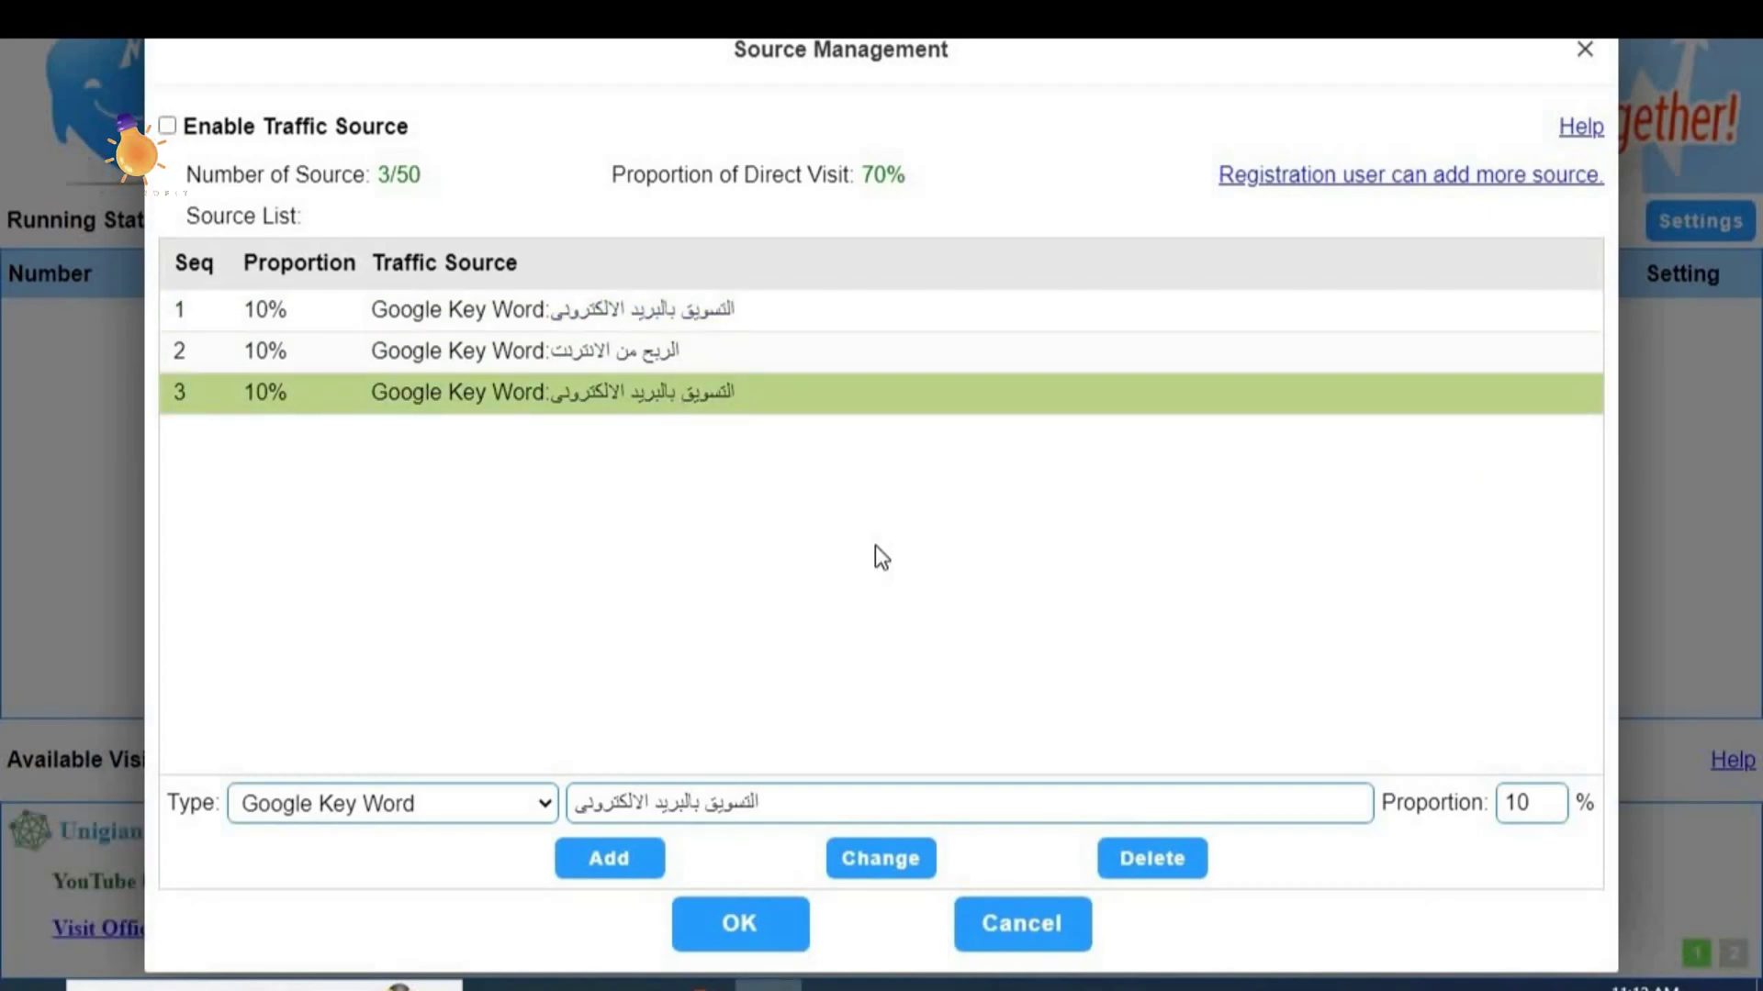
left_click(1162, 863)
left_click(952, 555)
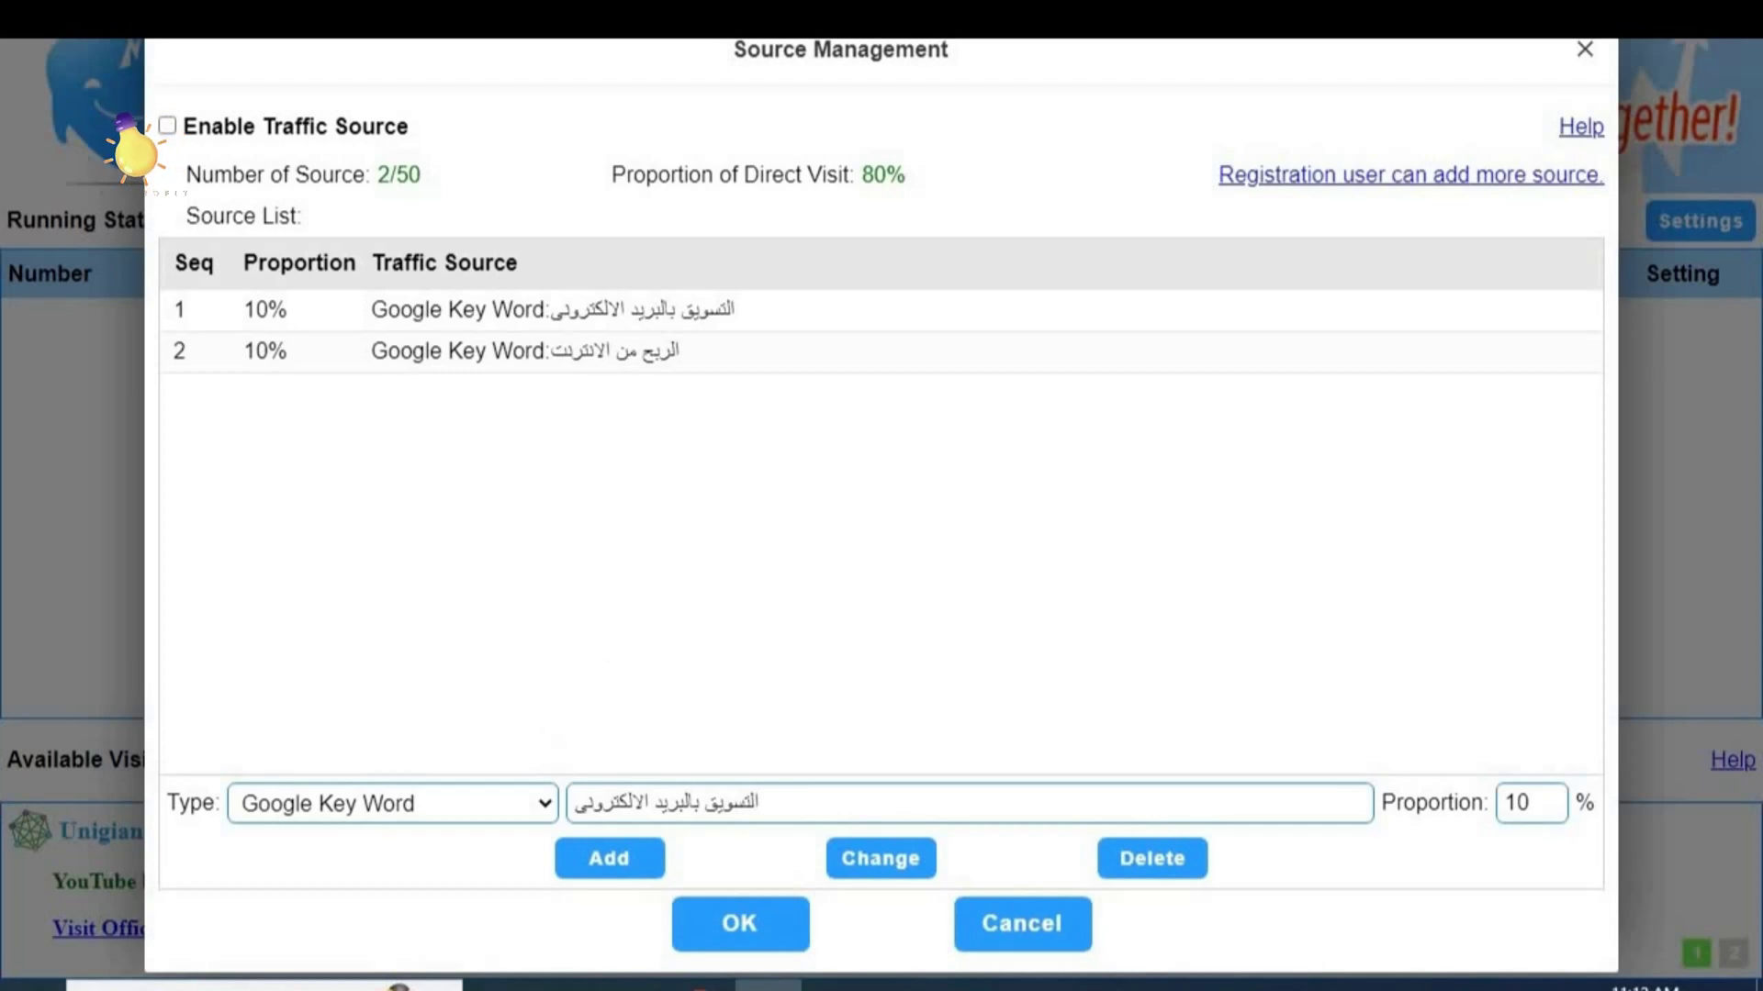
Step: Accept the source list and set subpage visits to a maximum of 1 subpage, visiting all pages at random
left_click(729, 936)
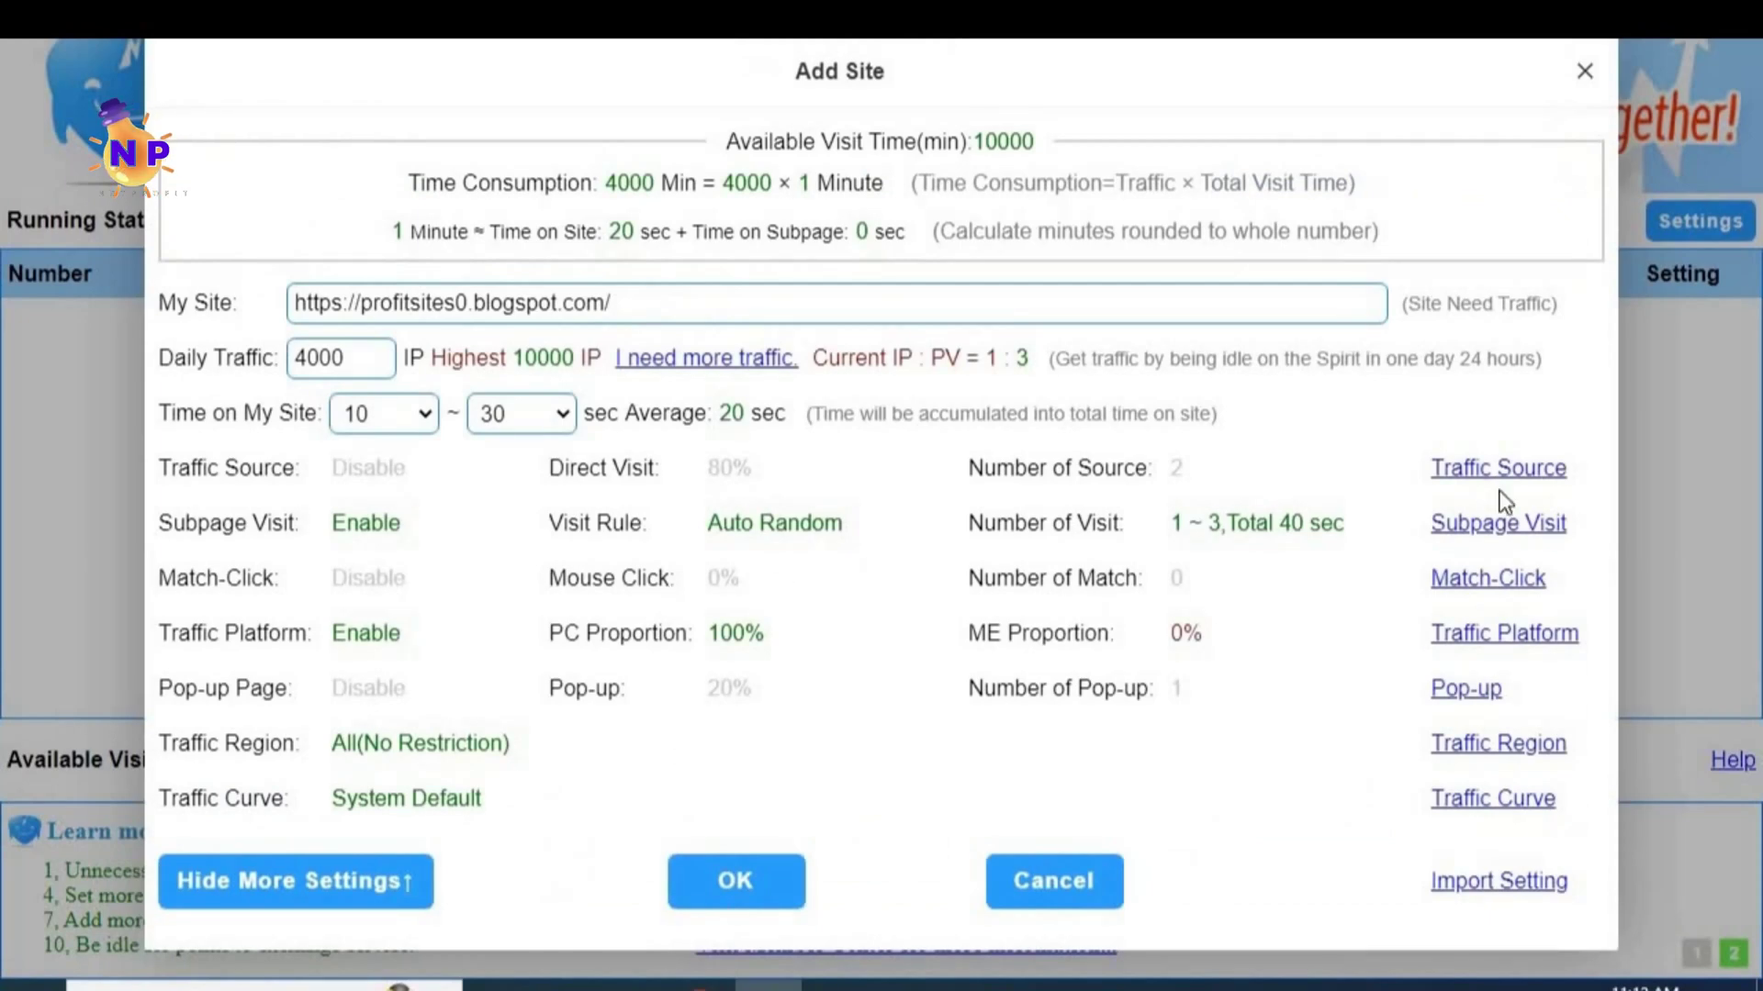
left_click(1507, 529)
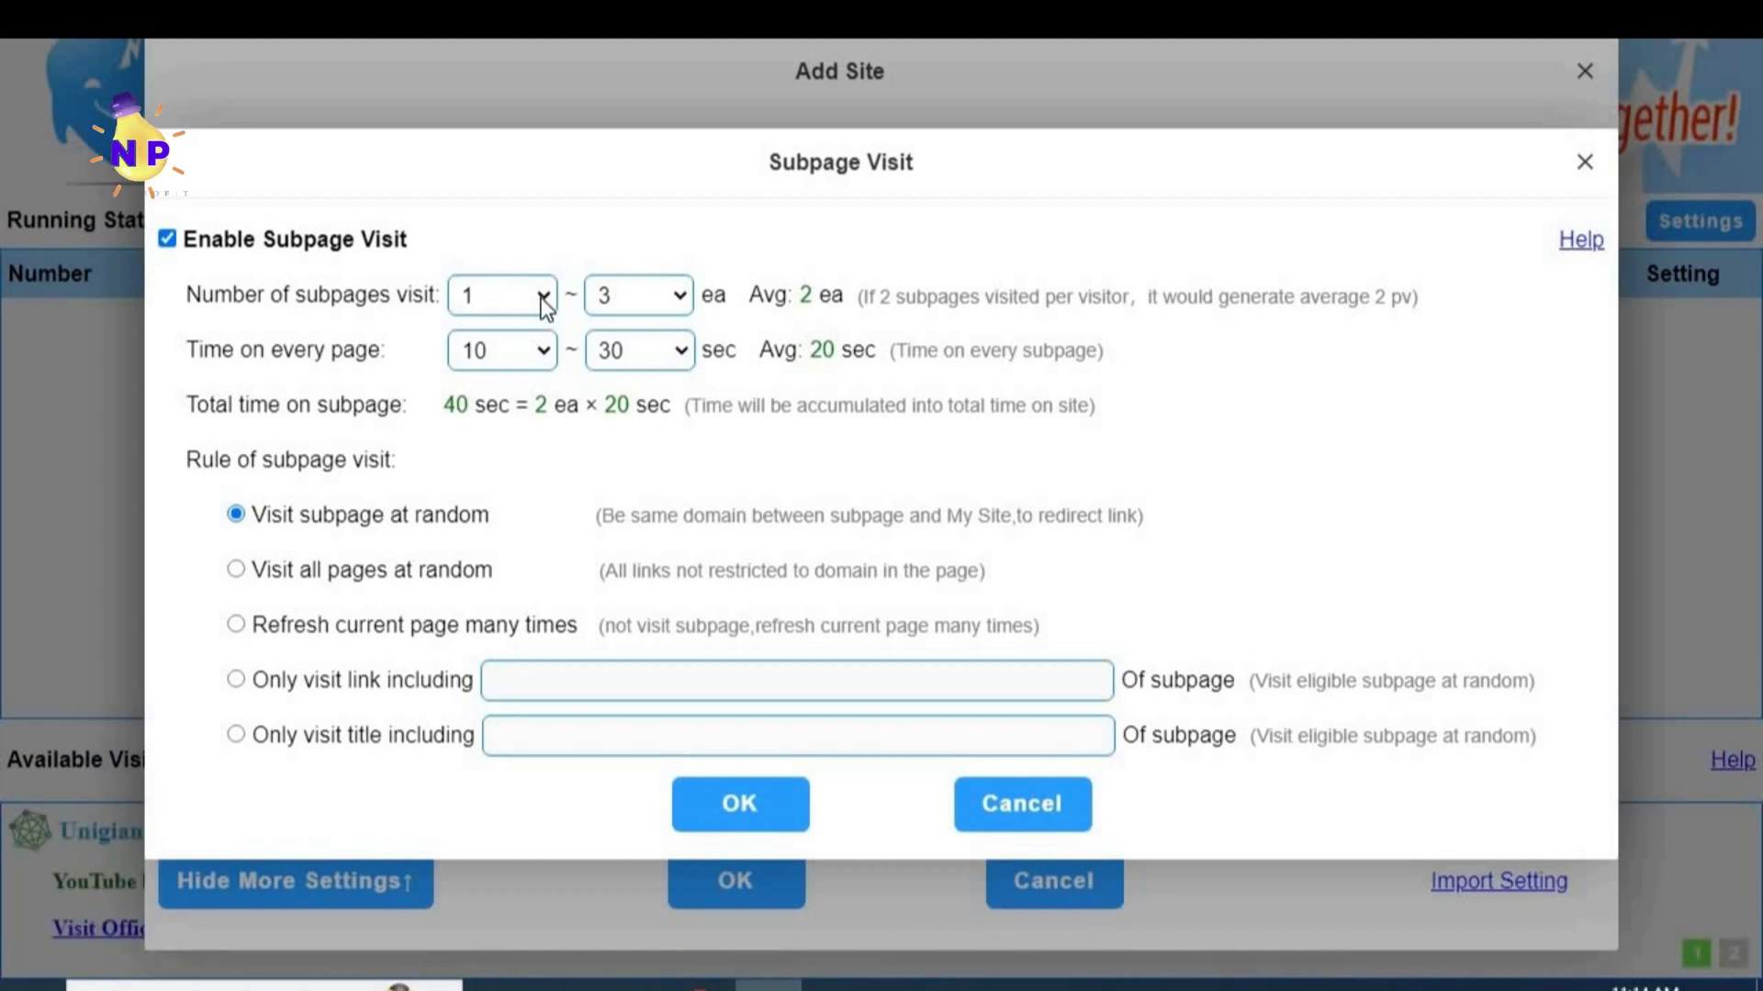
left_click(679, 296)
left_click(620, 325)
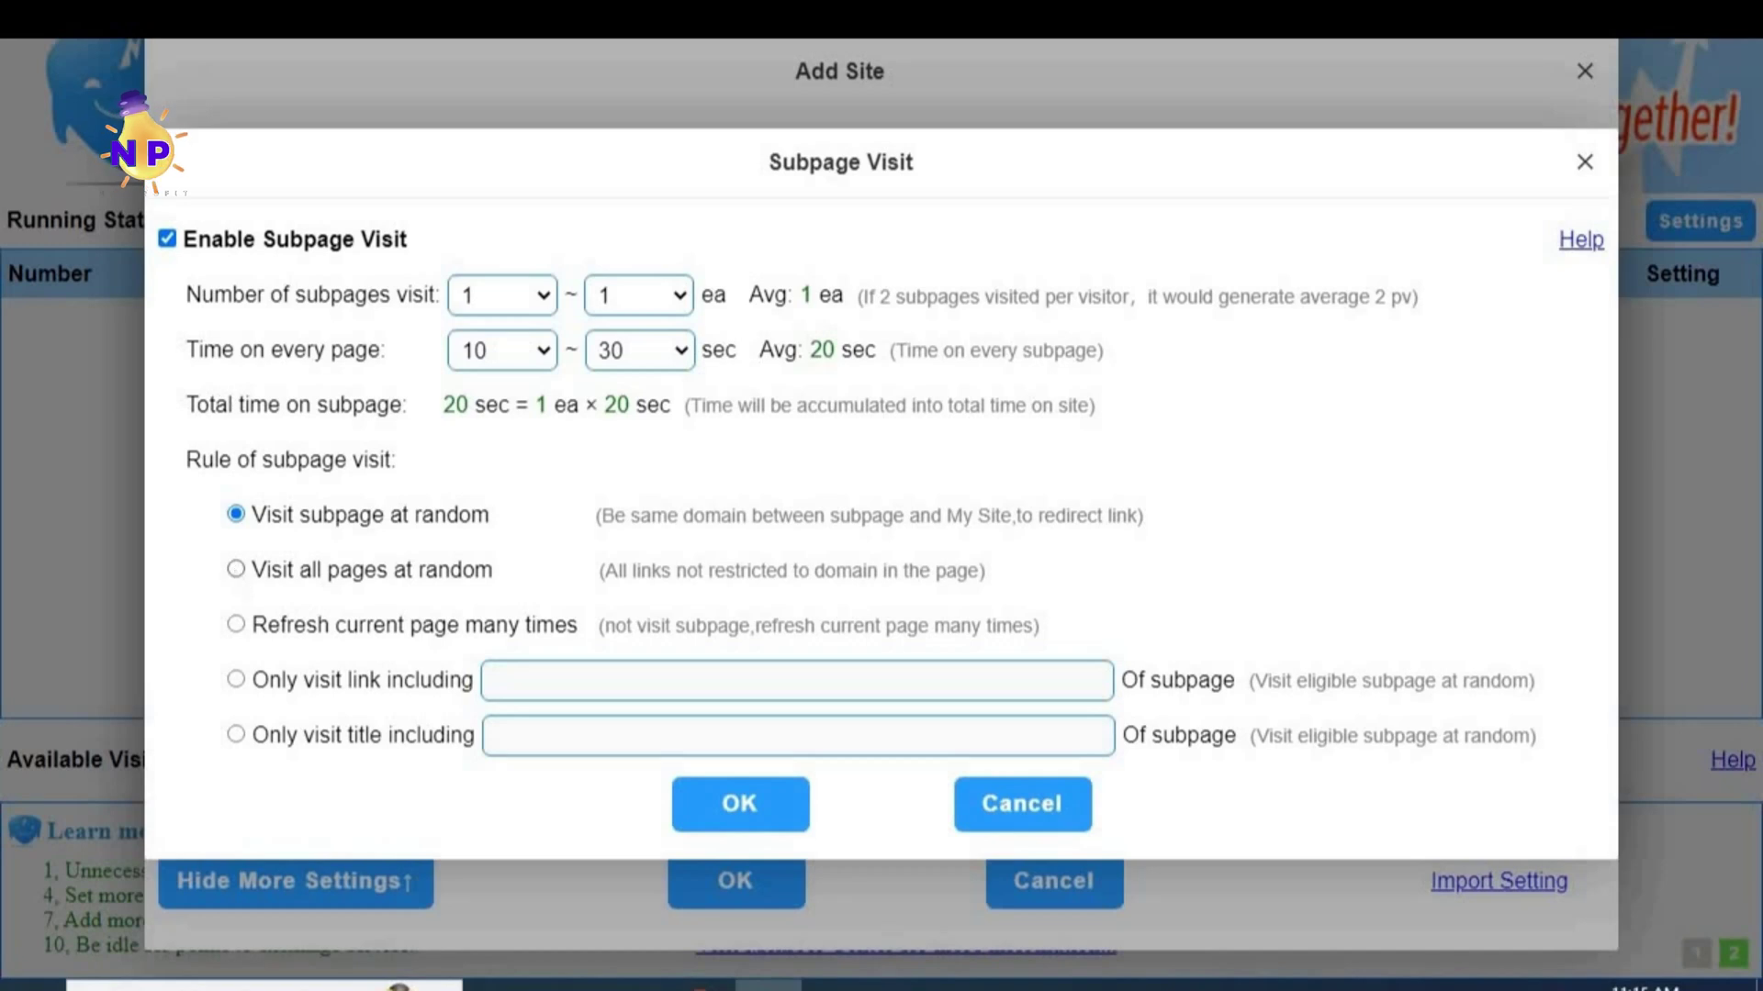
left_click(236, 571)
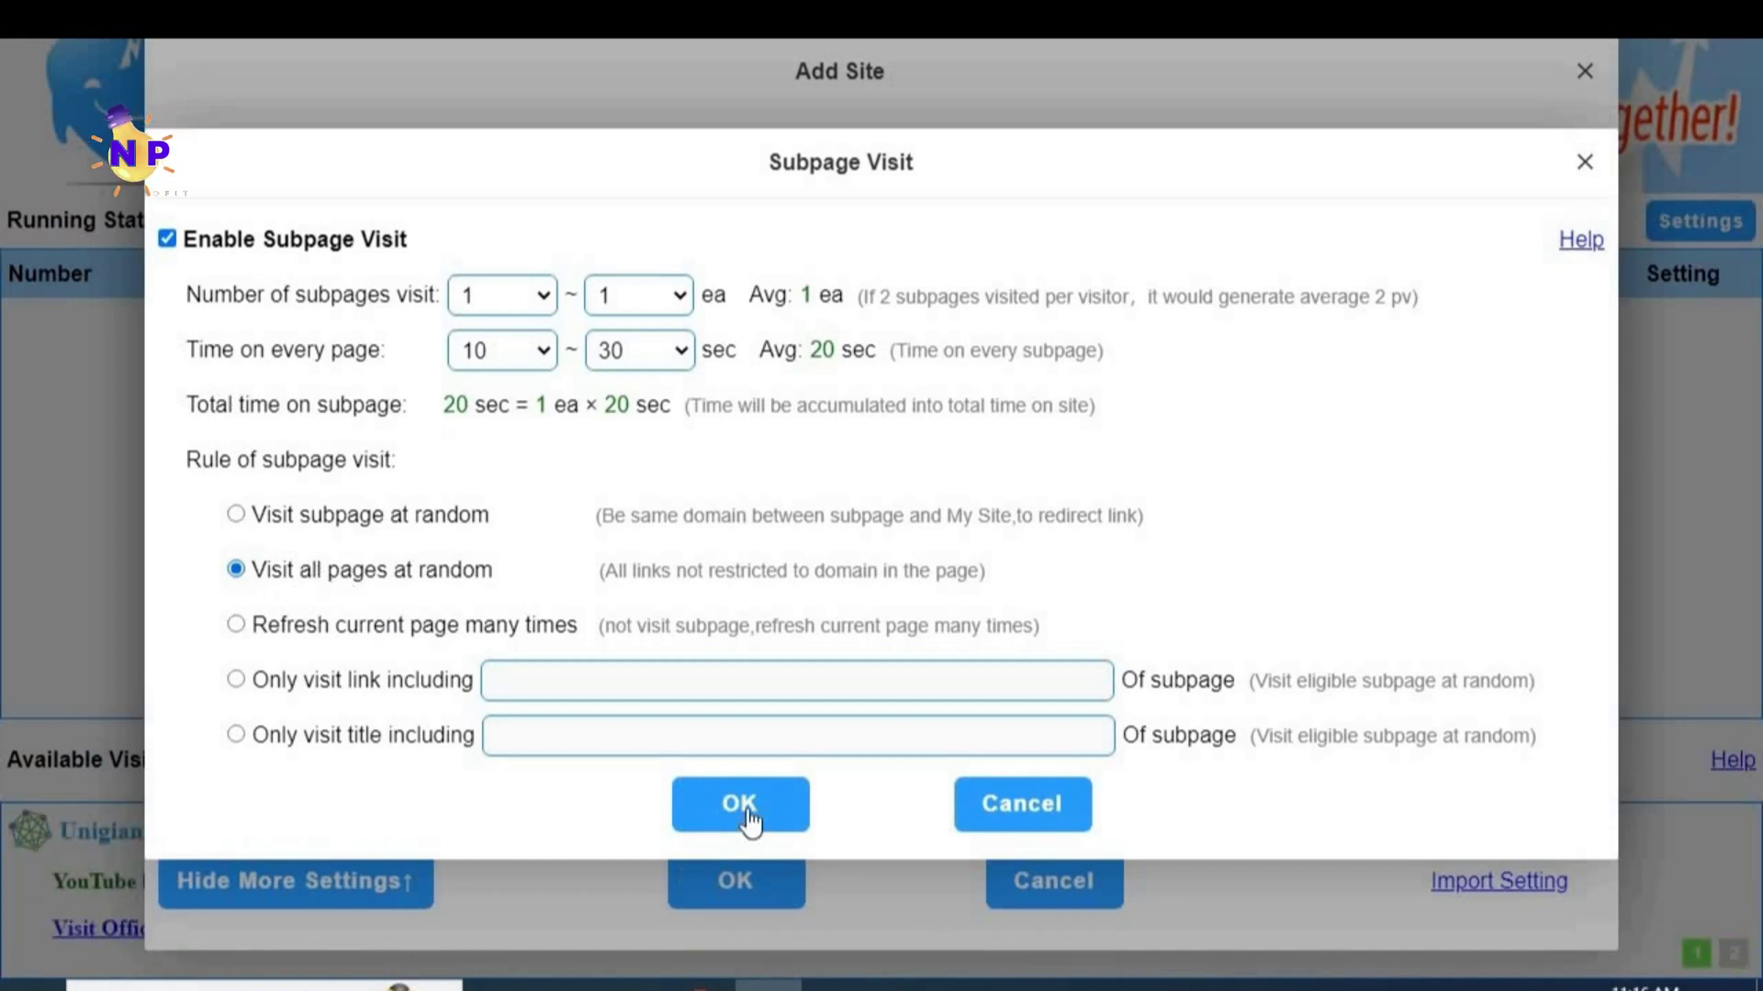
left_click(769, 811)
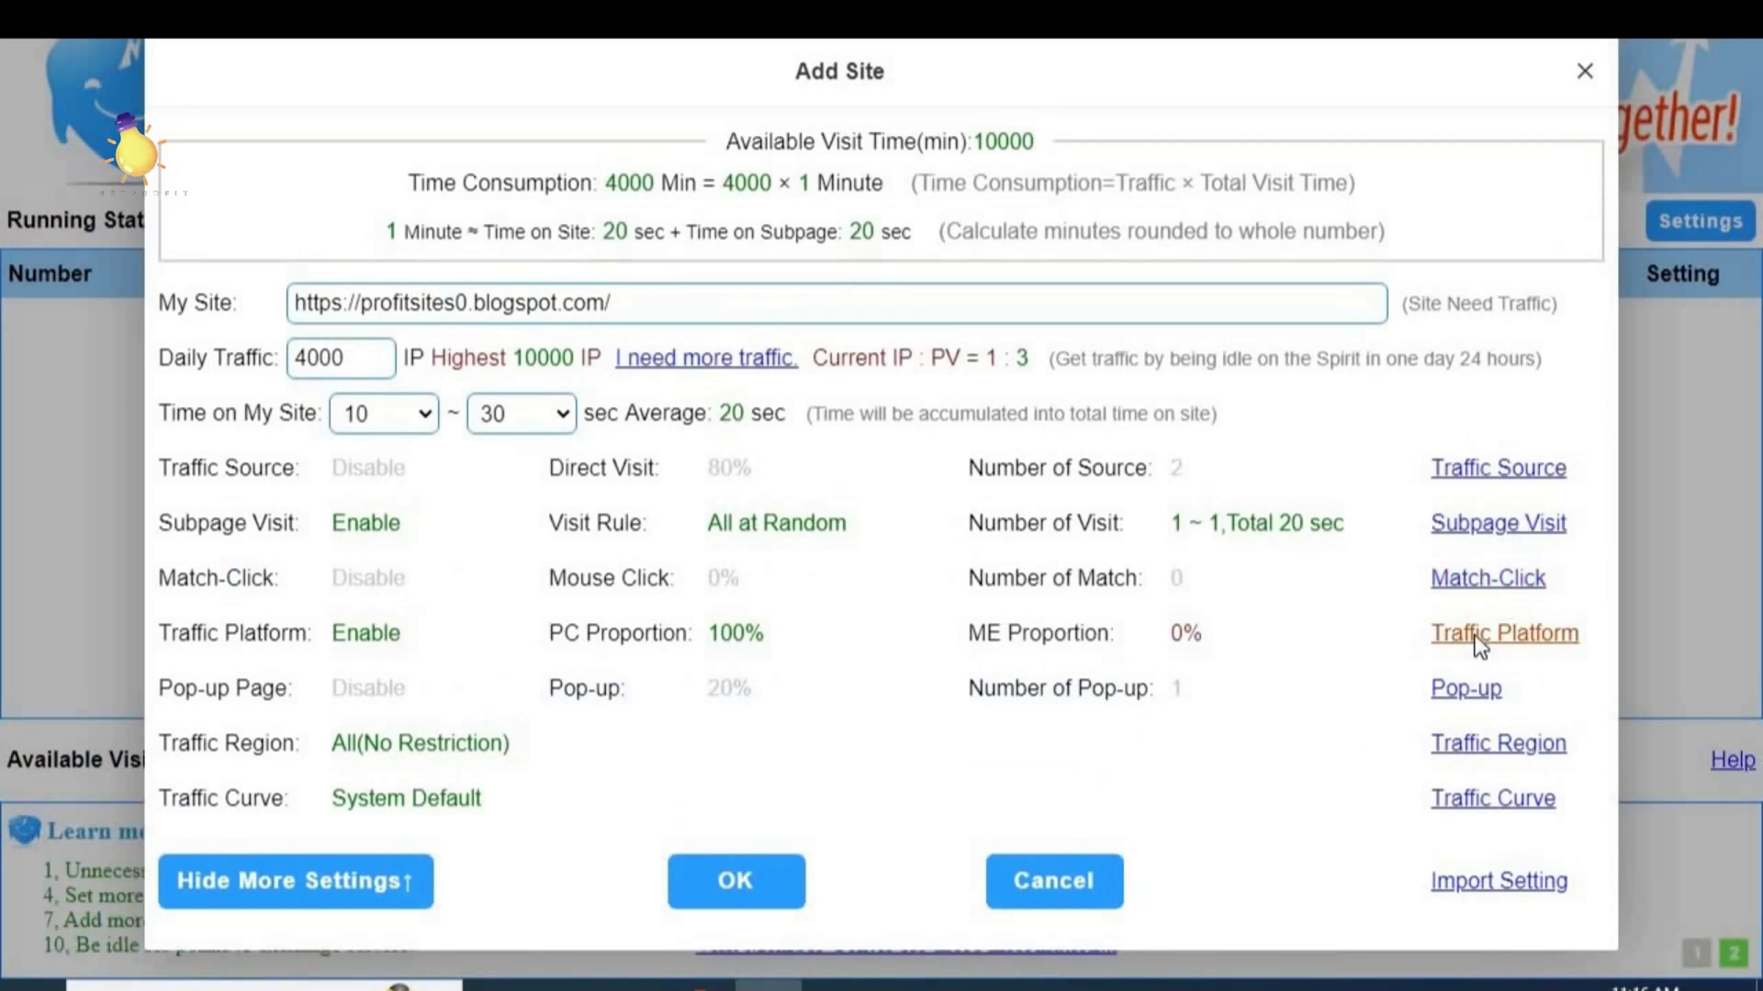
Step: Set the traffic platform's quick setting to 50% personal computer and 50% mobile equipment
left_click(1453, 633)
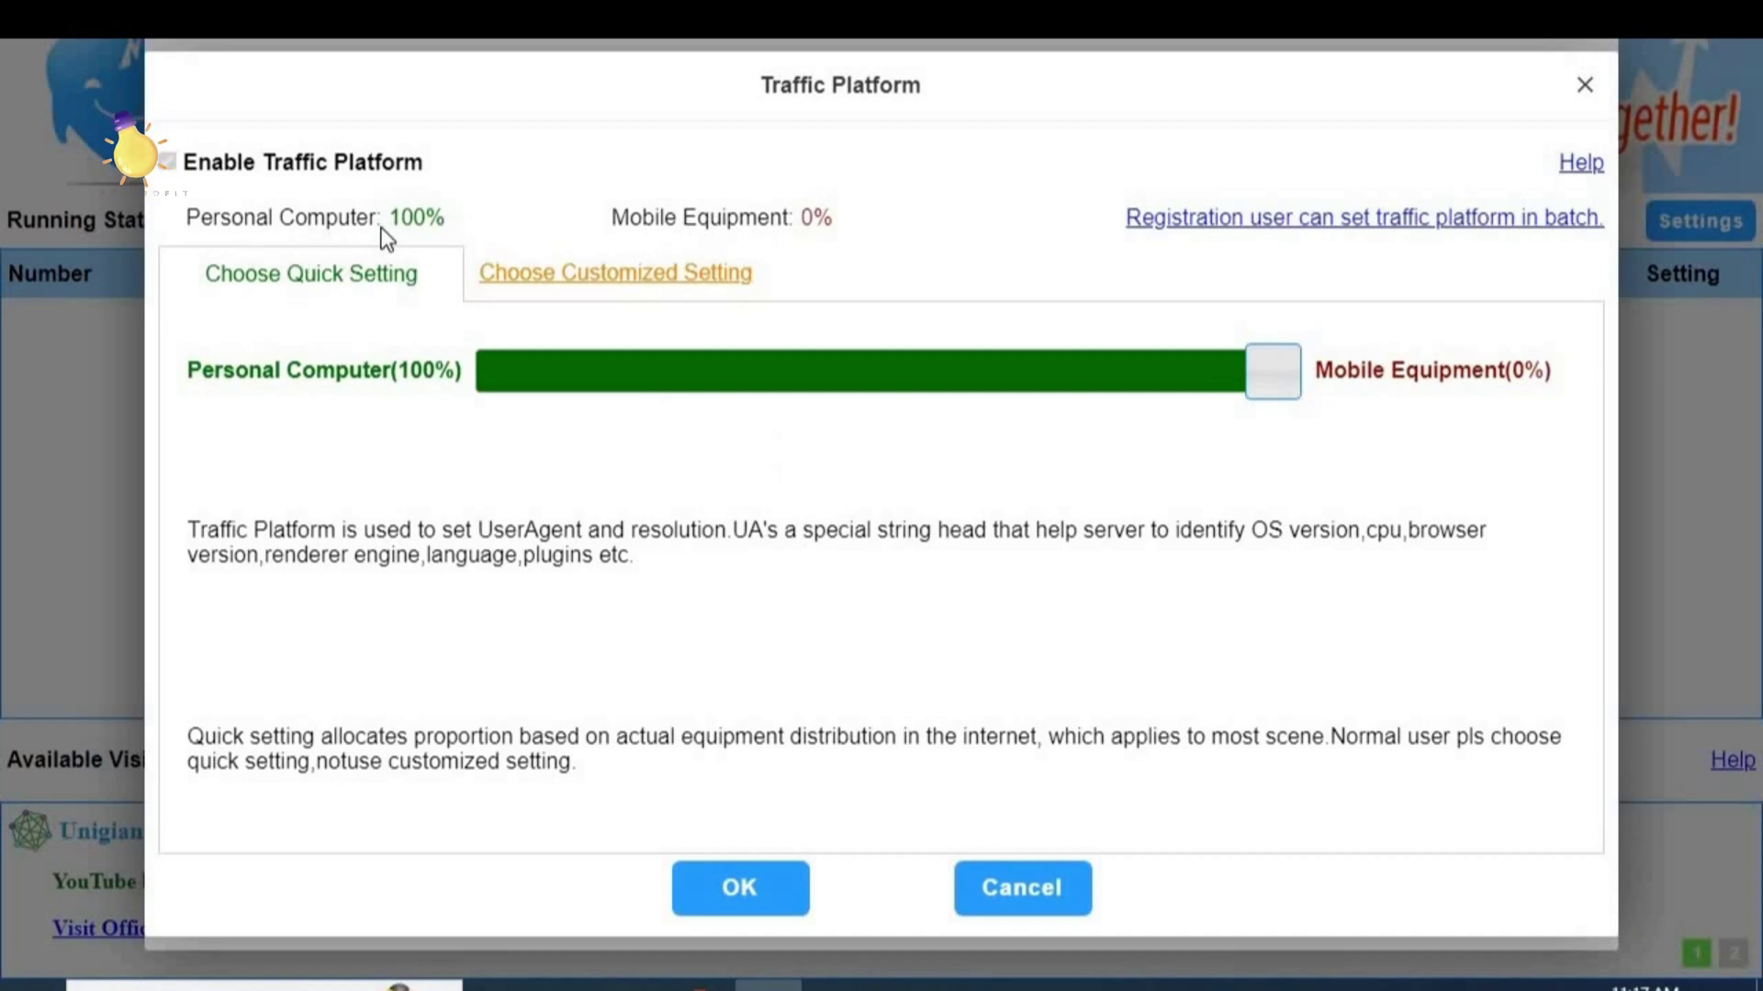
left_click_drag(1252, 372, 875, 372)
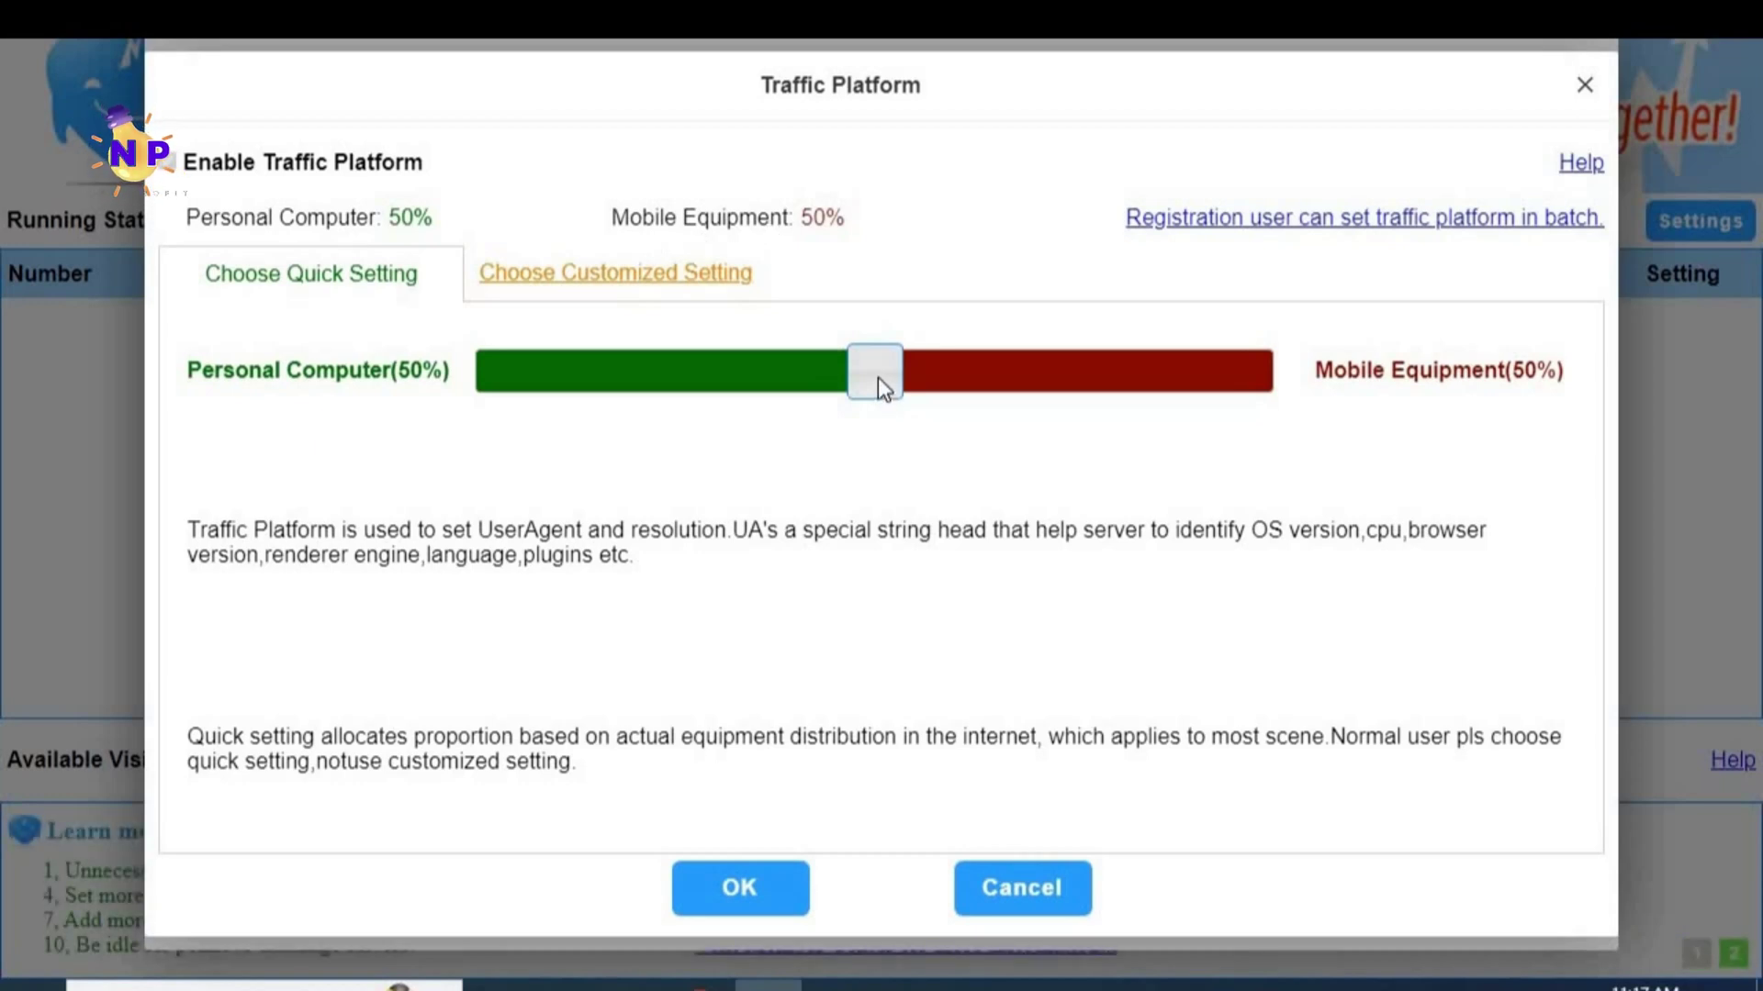
mouse_move(880, 377)
left_mouse_down()
mouse_move(948, 389)
mouse_move(773, 388)
mouse_move(899, 392)
left_mouse_up()
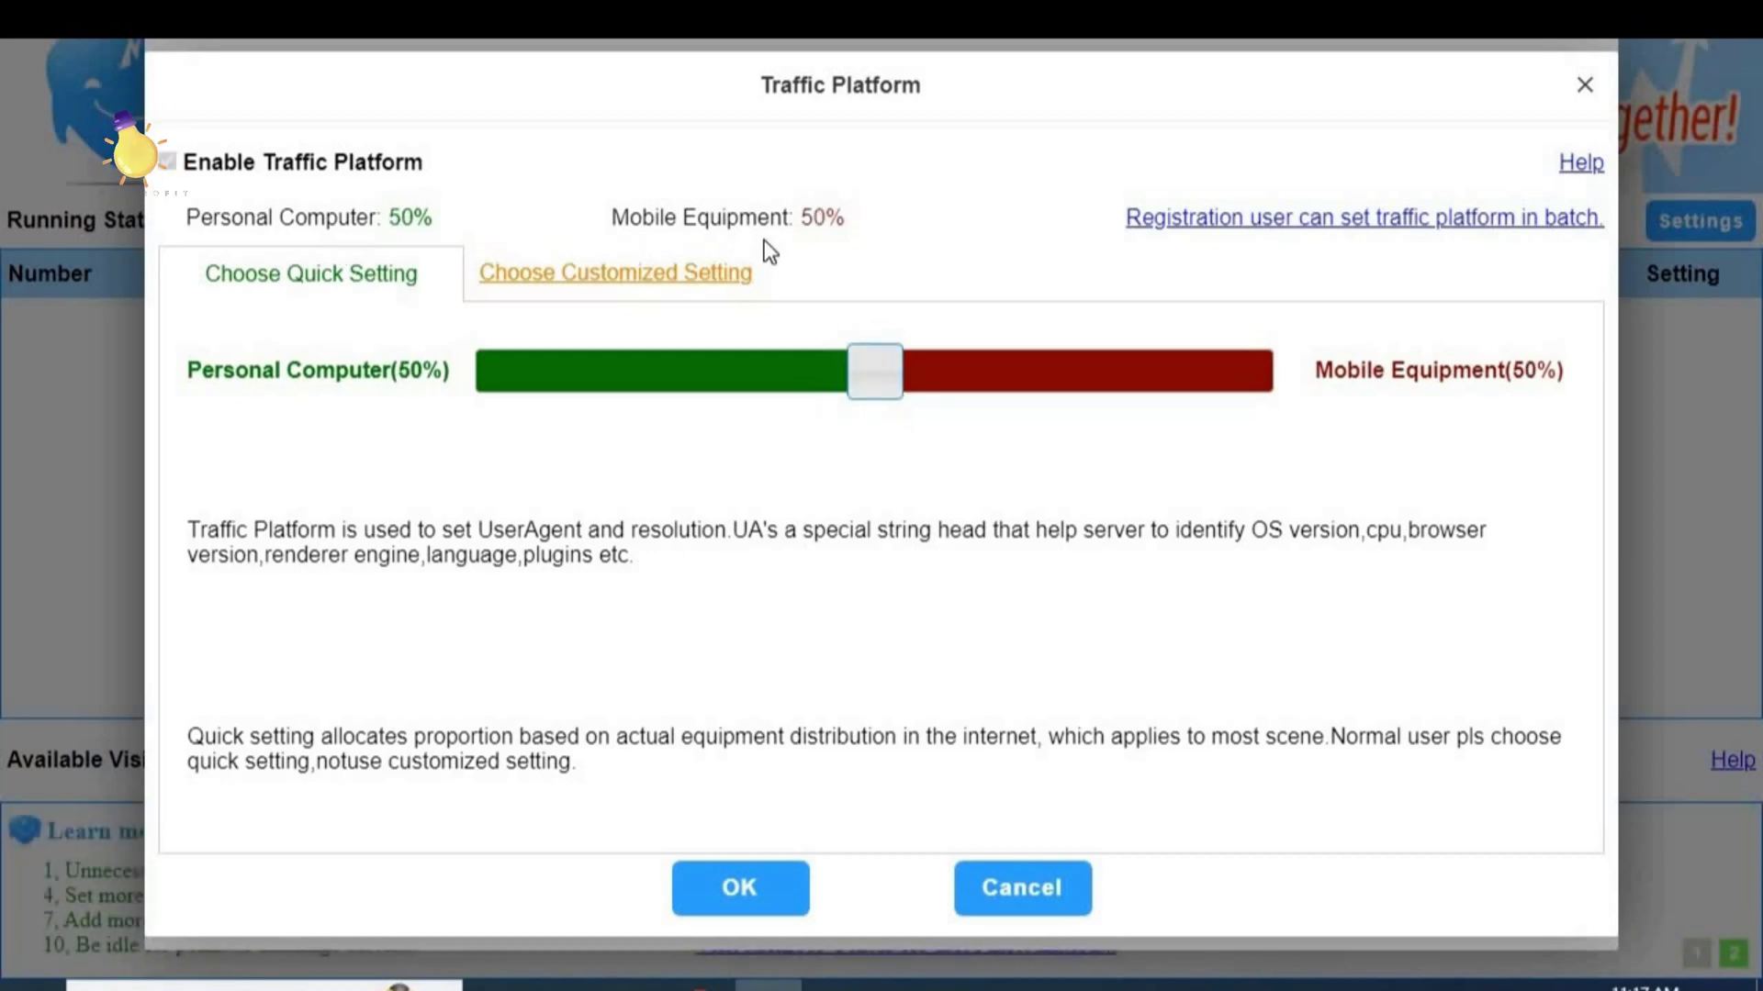
Step: Switch to the customized platform setting and add a Personal Computer entry with WebKit Core at 10%
left_click(592, 290)
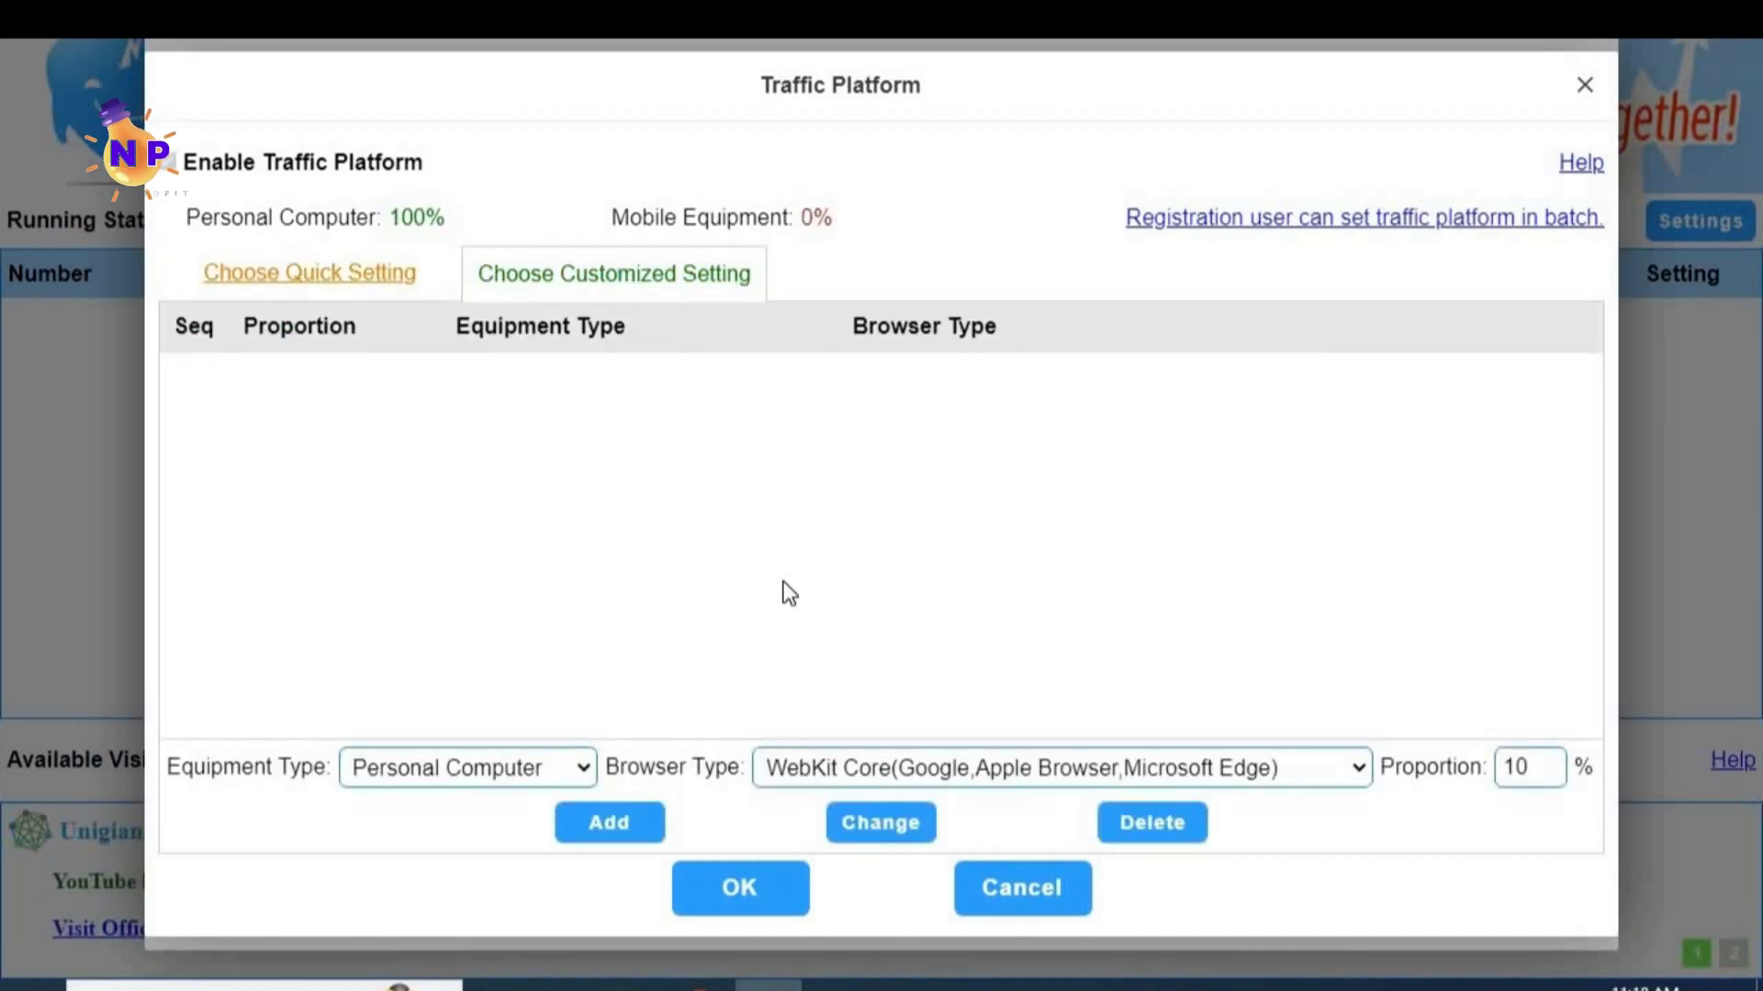
left_click(539, 769)
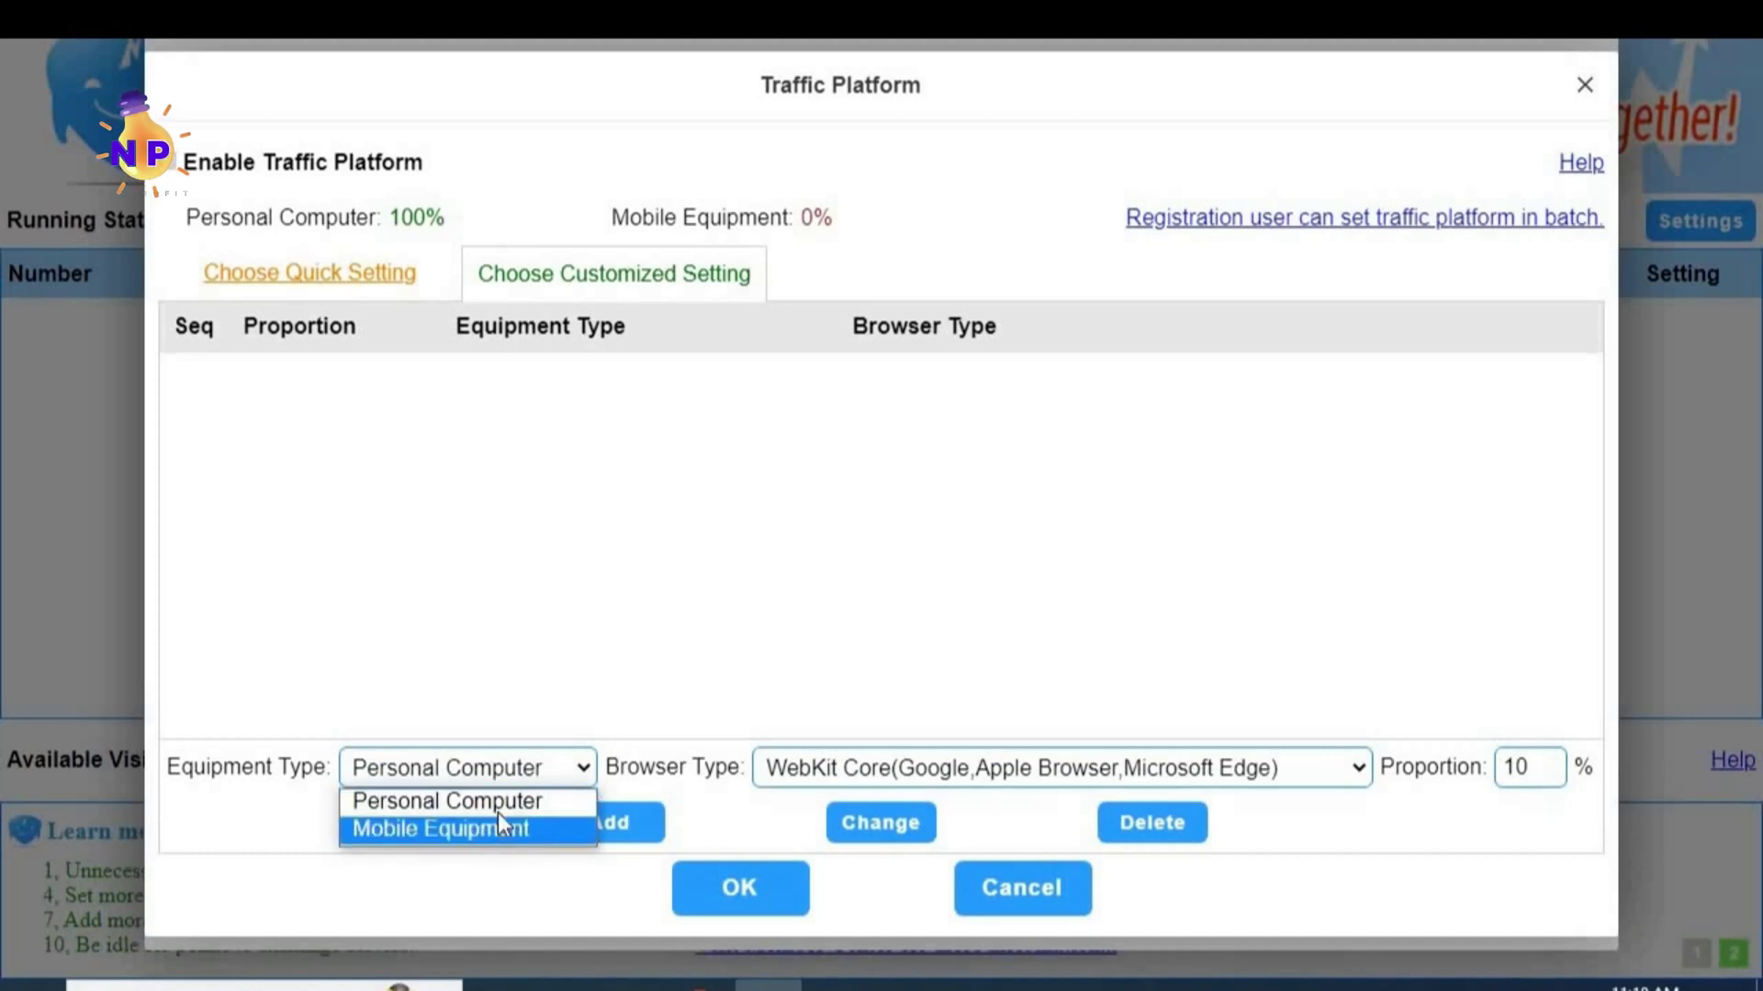
left_click(514, 802)
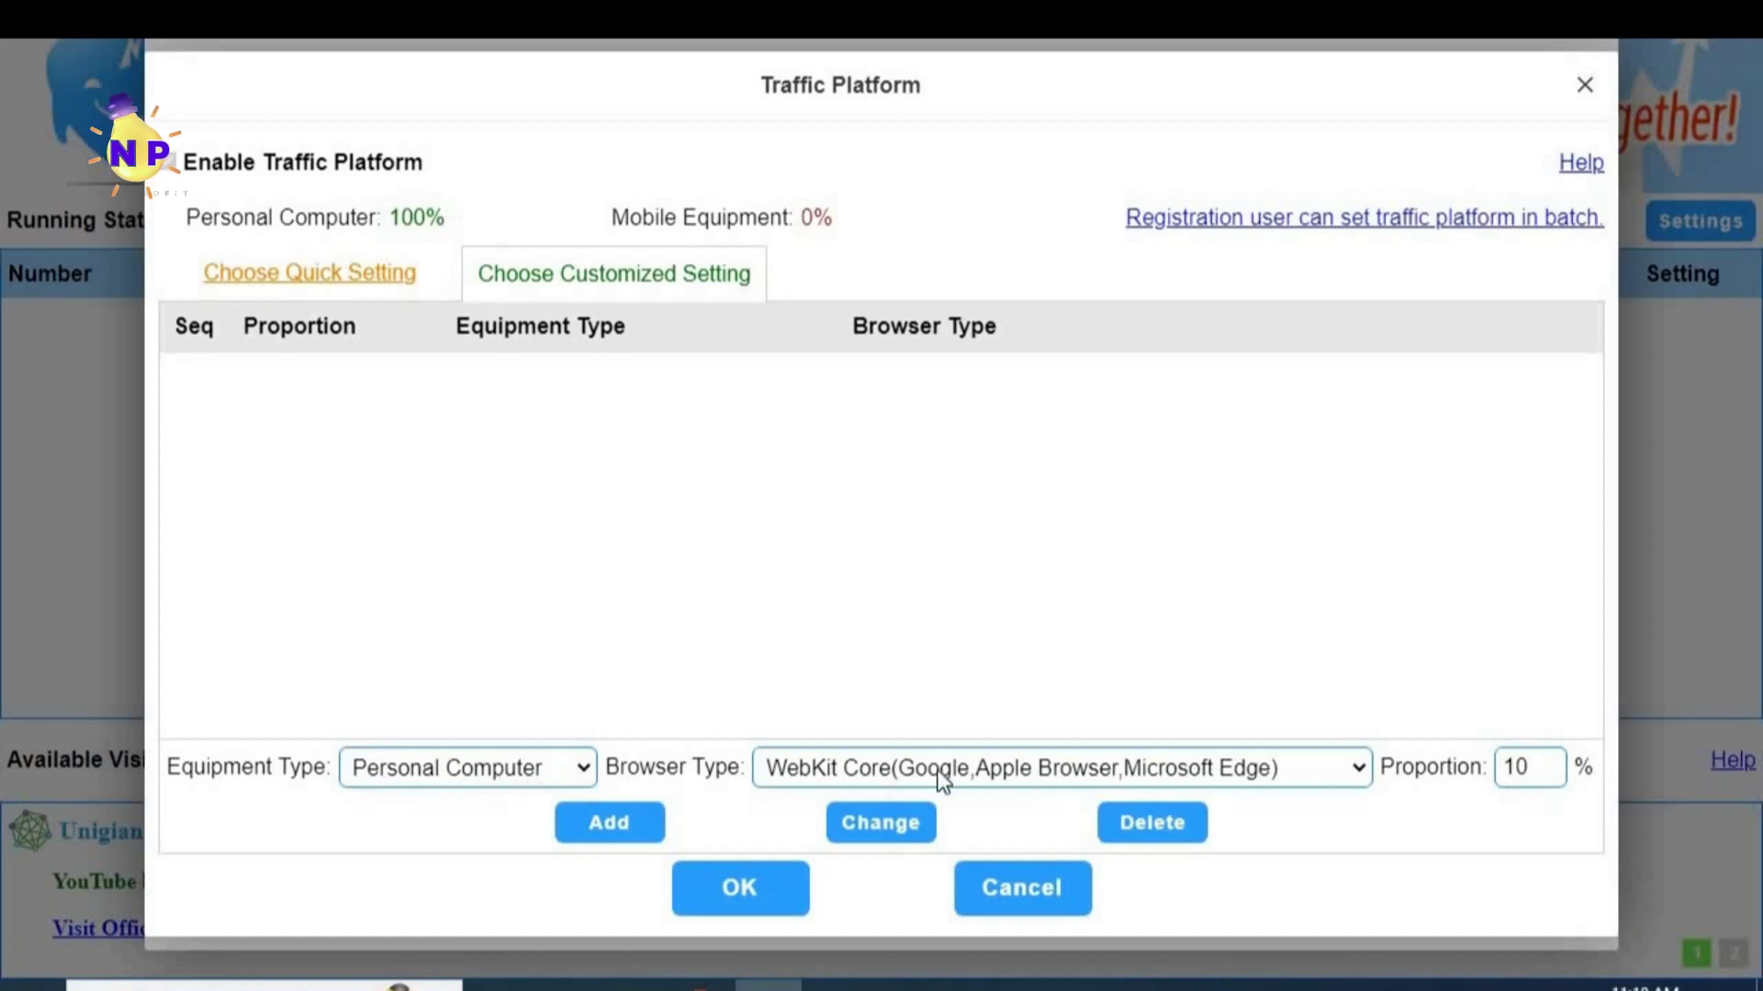
left_click(1347, 771)
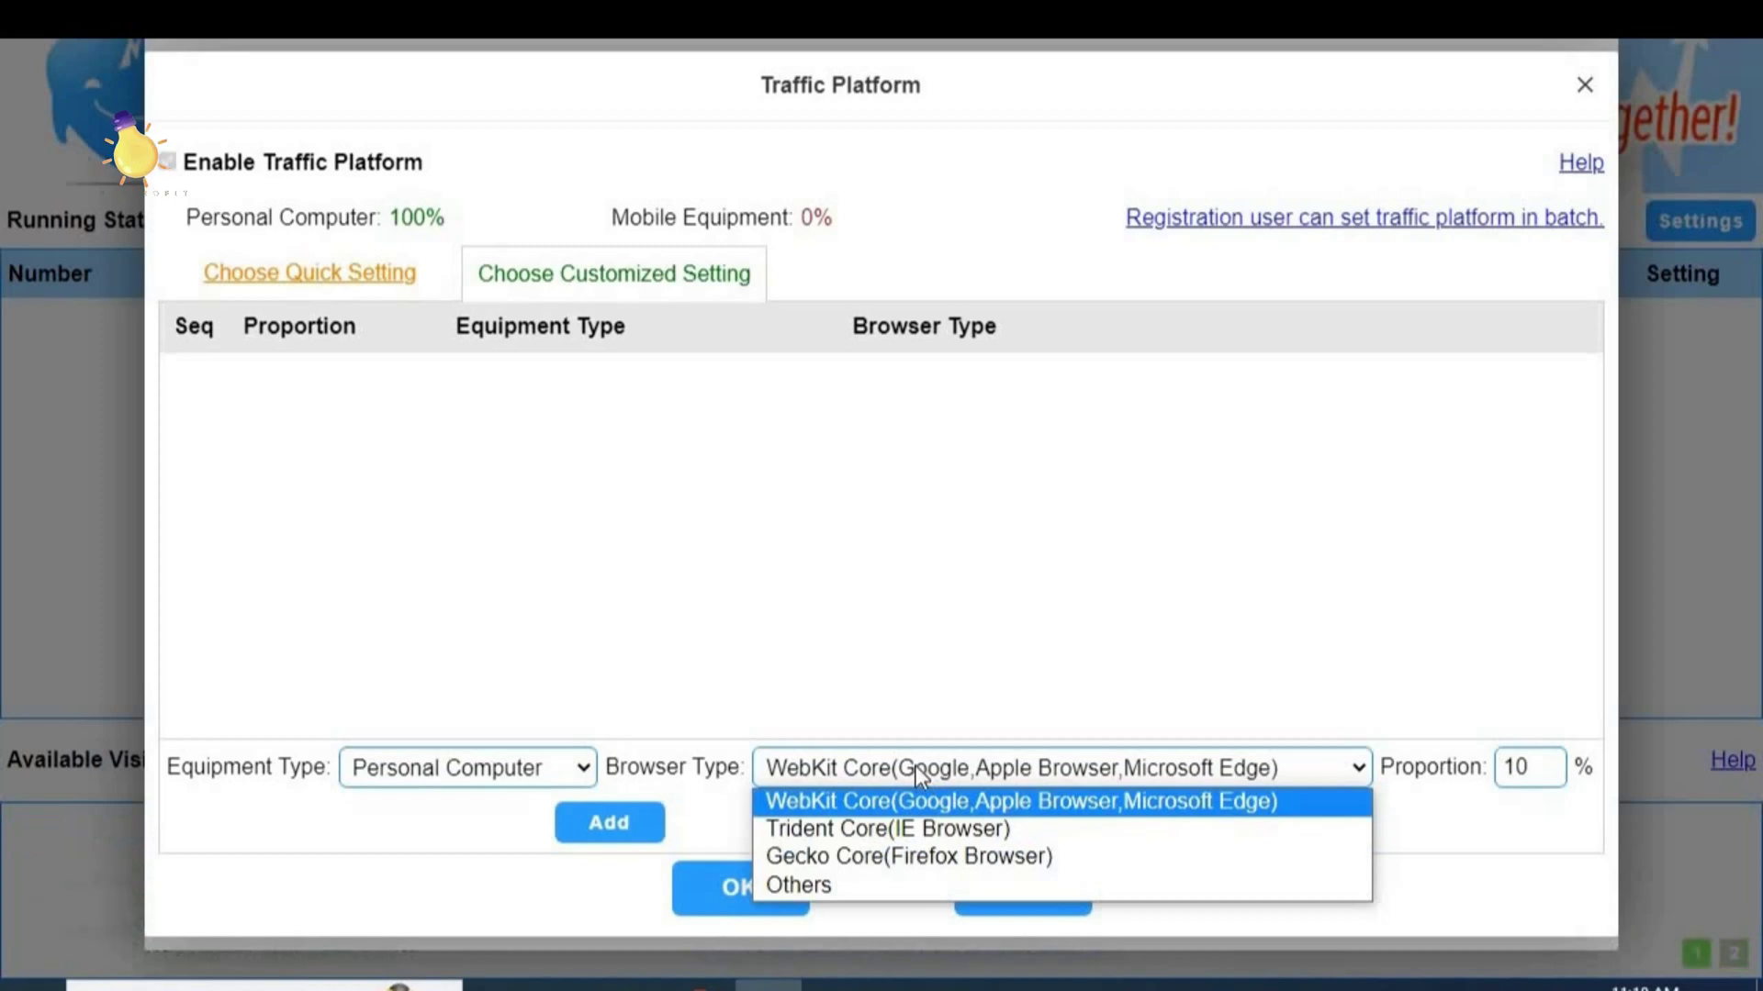
left_click(1043, 795)
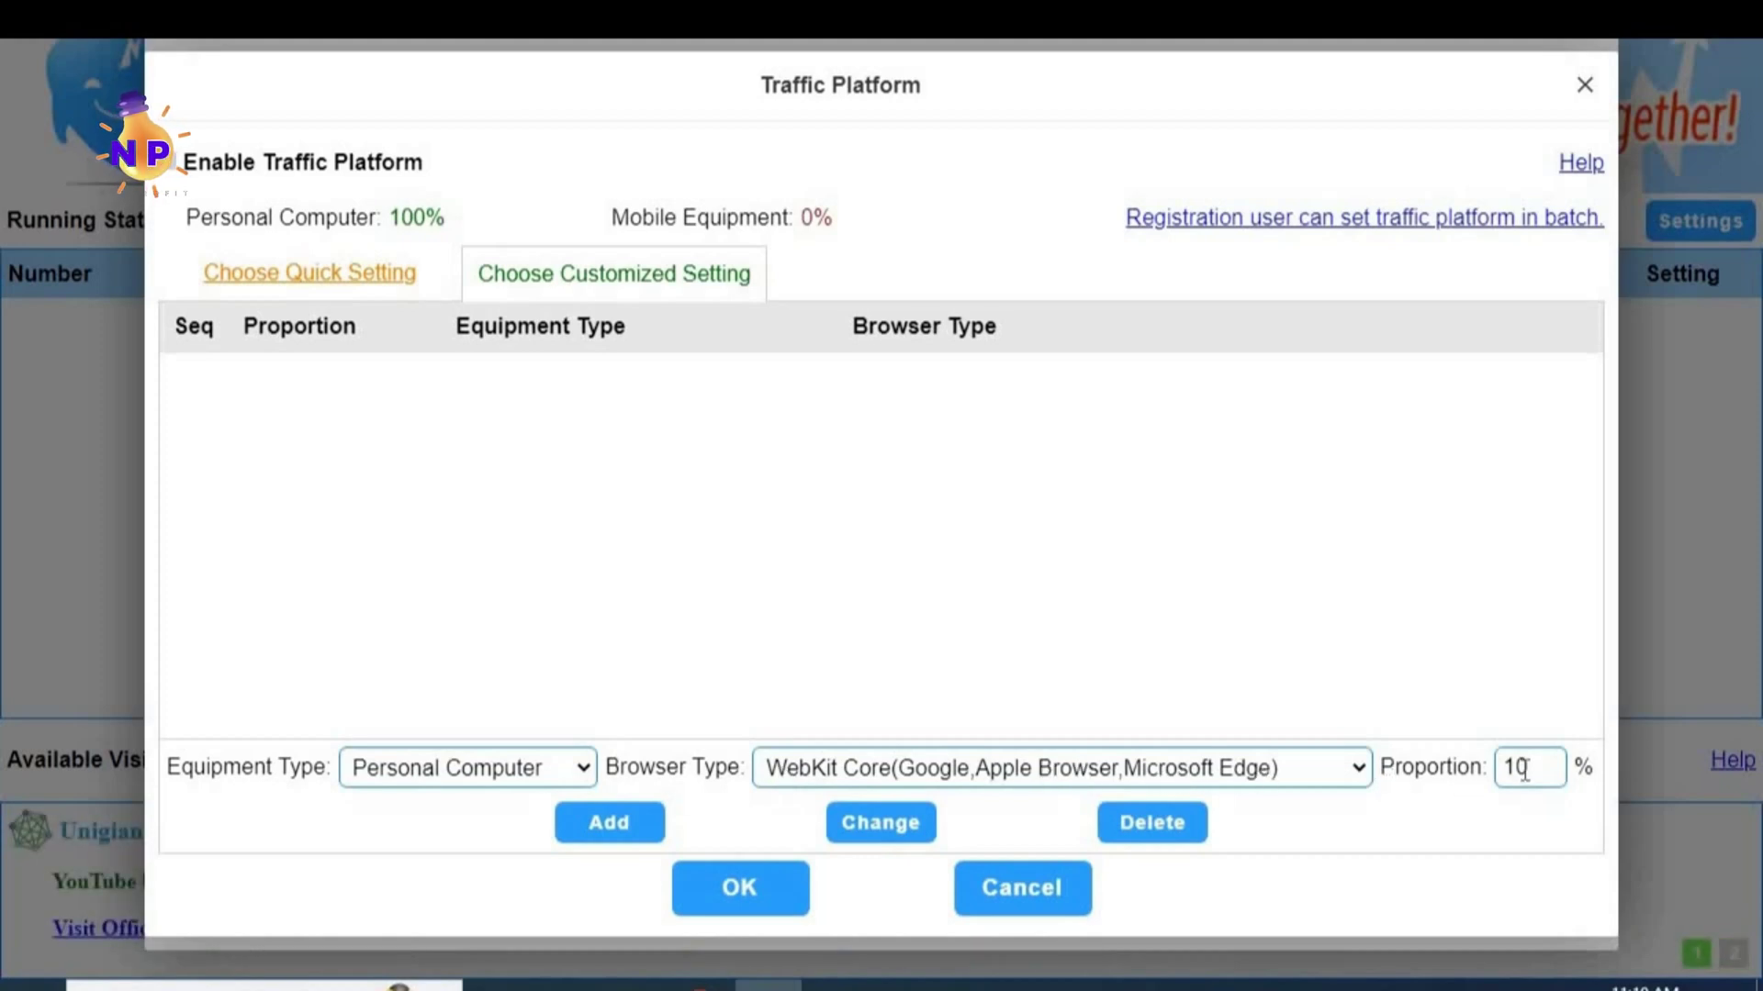
left_click(607, 826)
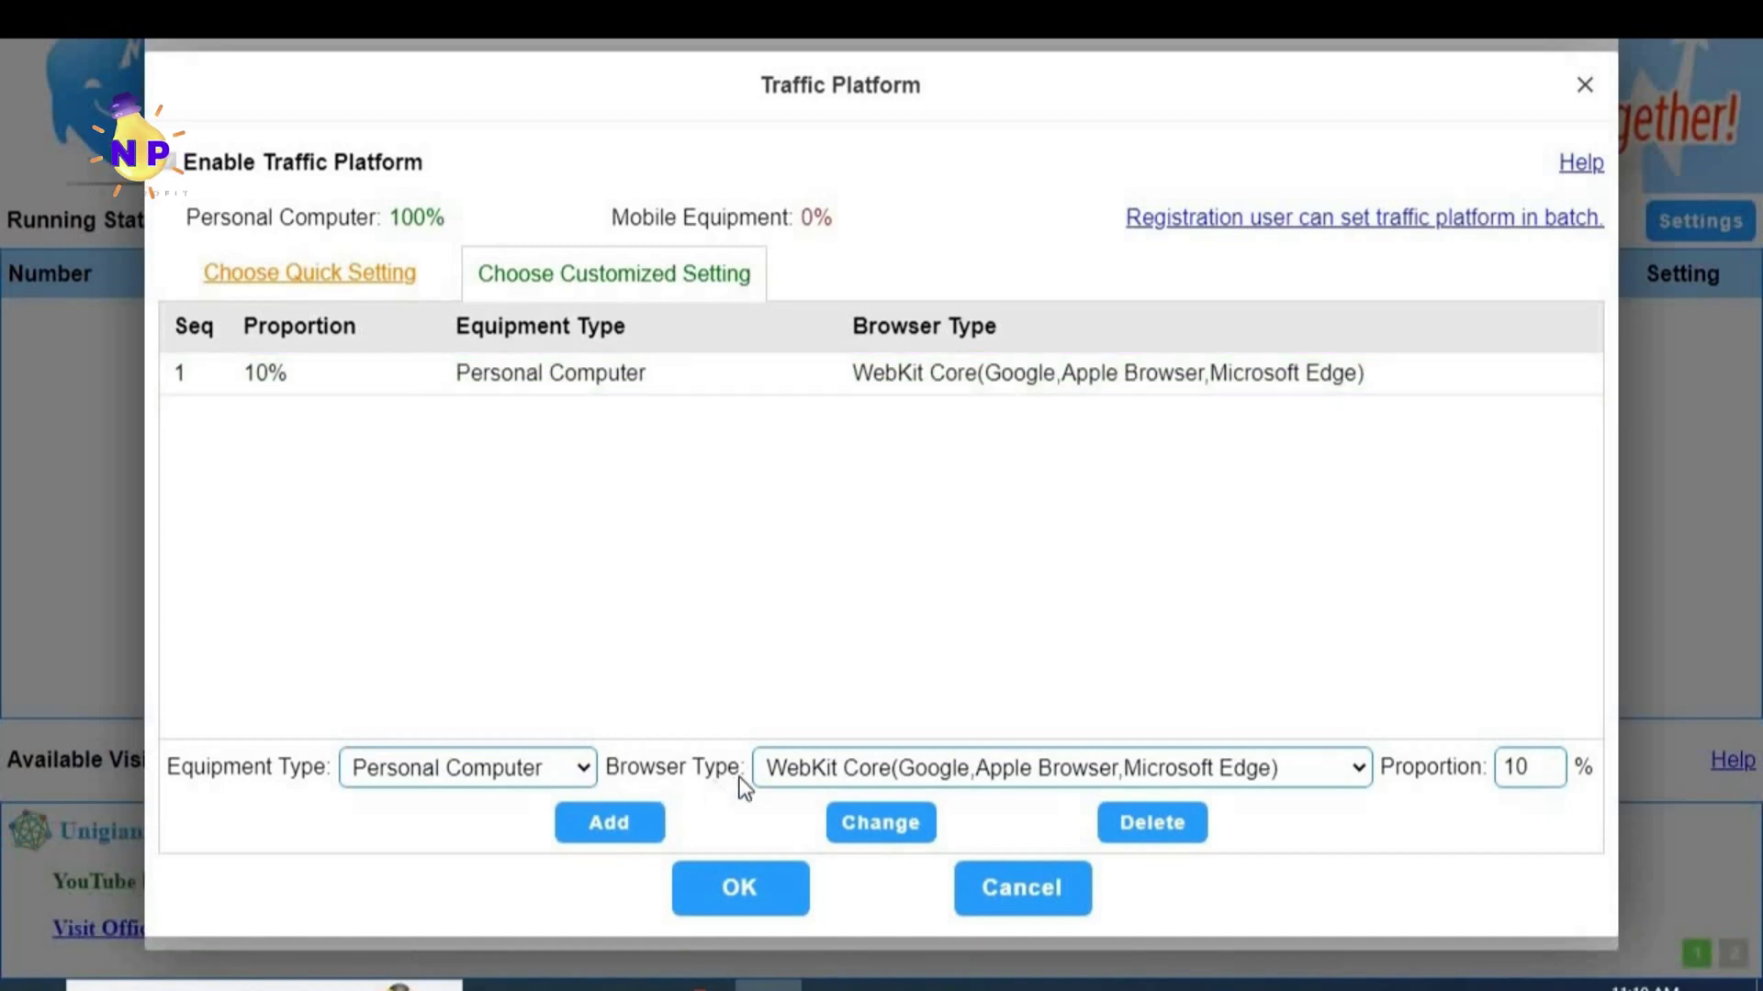
Step: Add a Personal Computer entry with Gecko Core (Firefox Browser) at 10%
left_click(1297, 763)
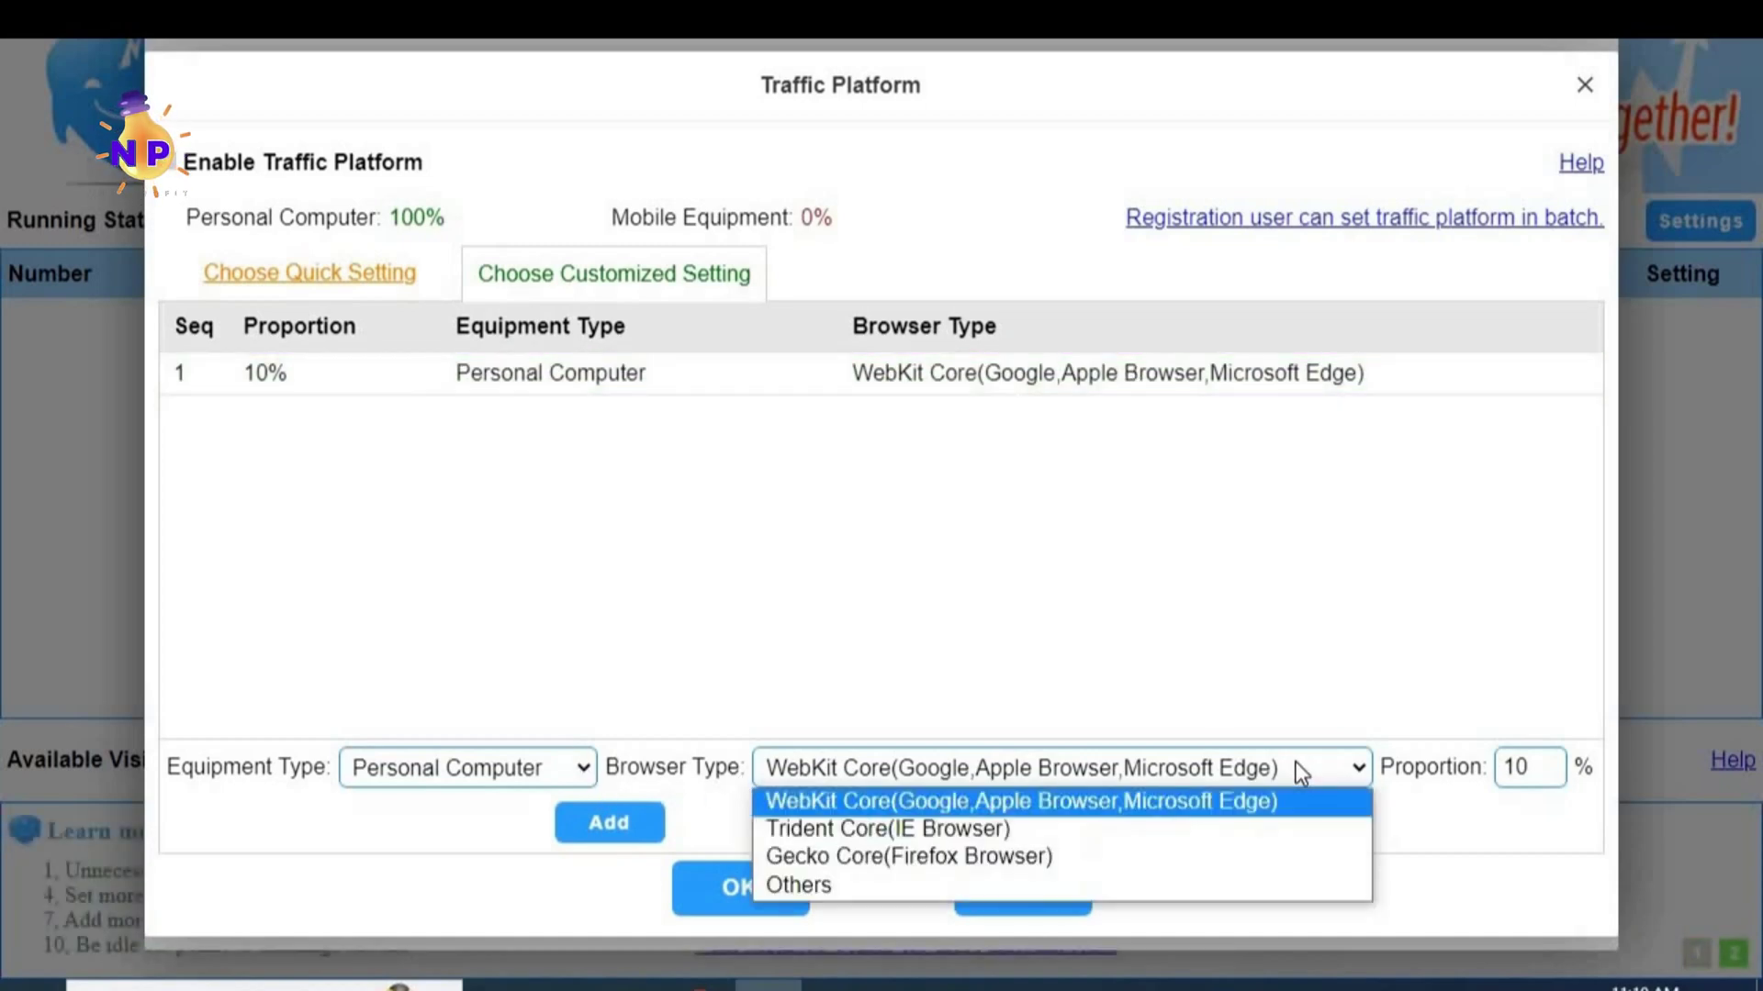
left_click(927, 858)
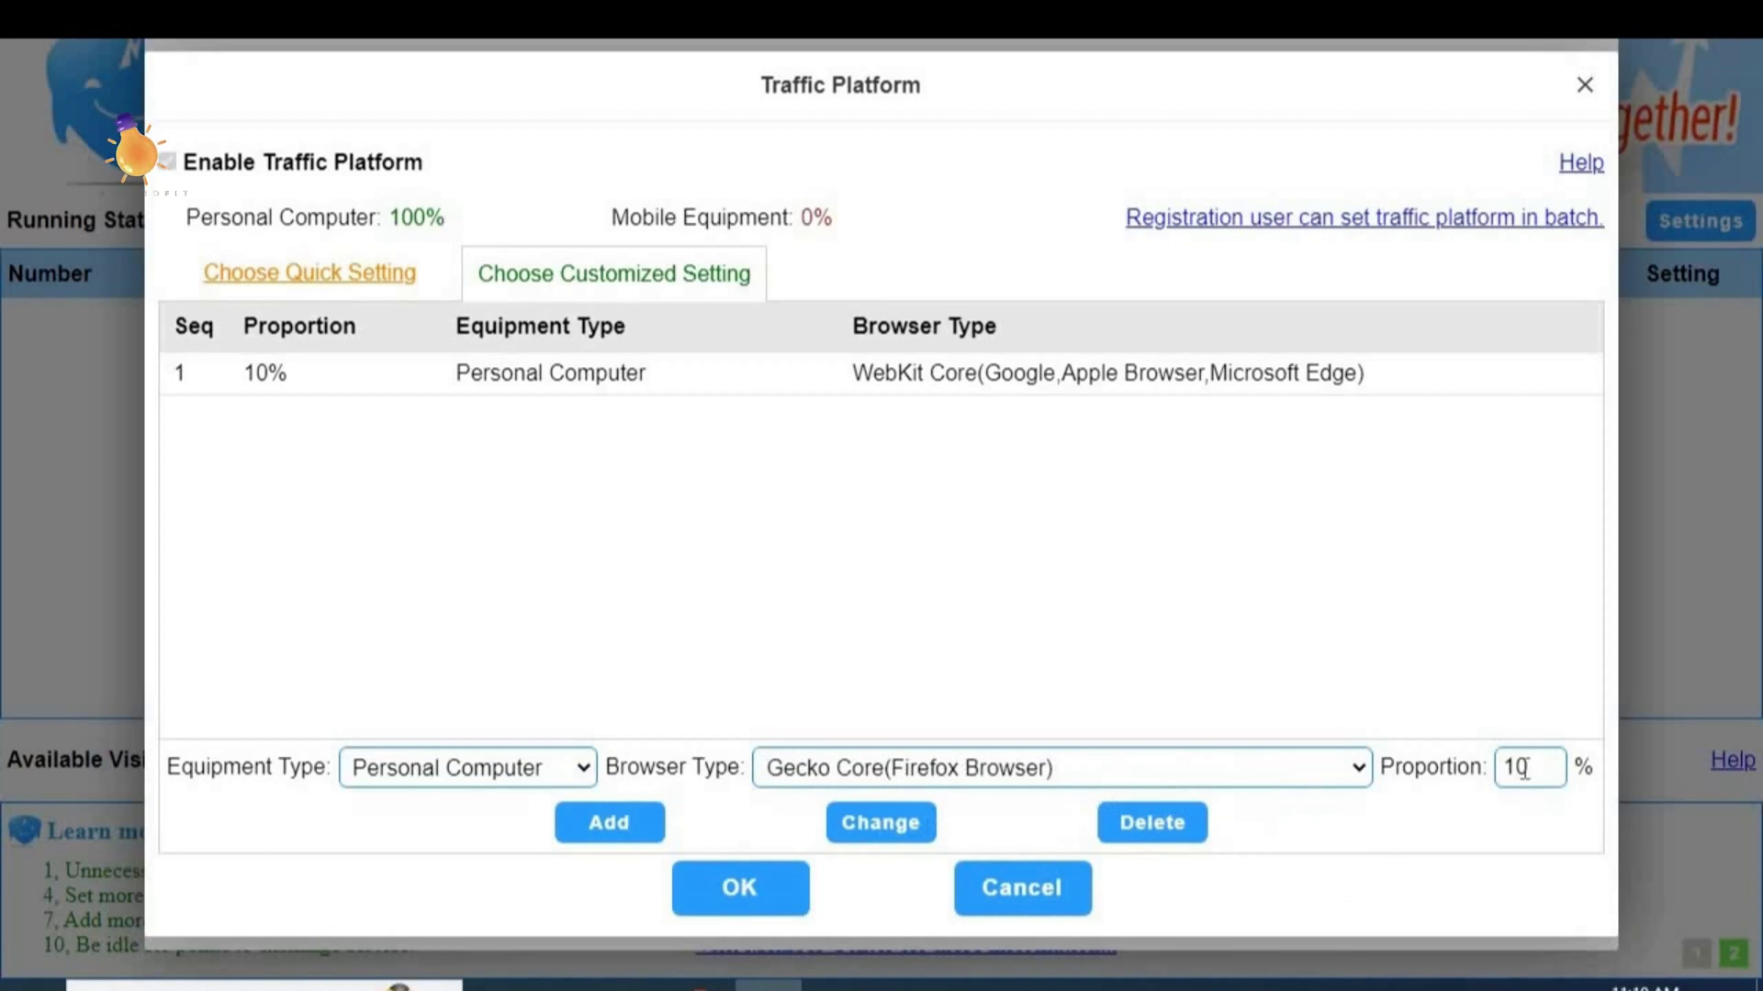
left_click(618, 825)
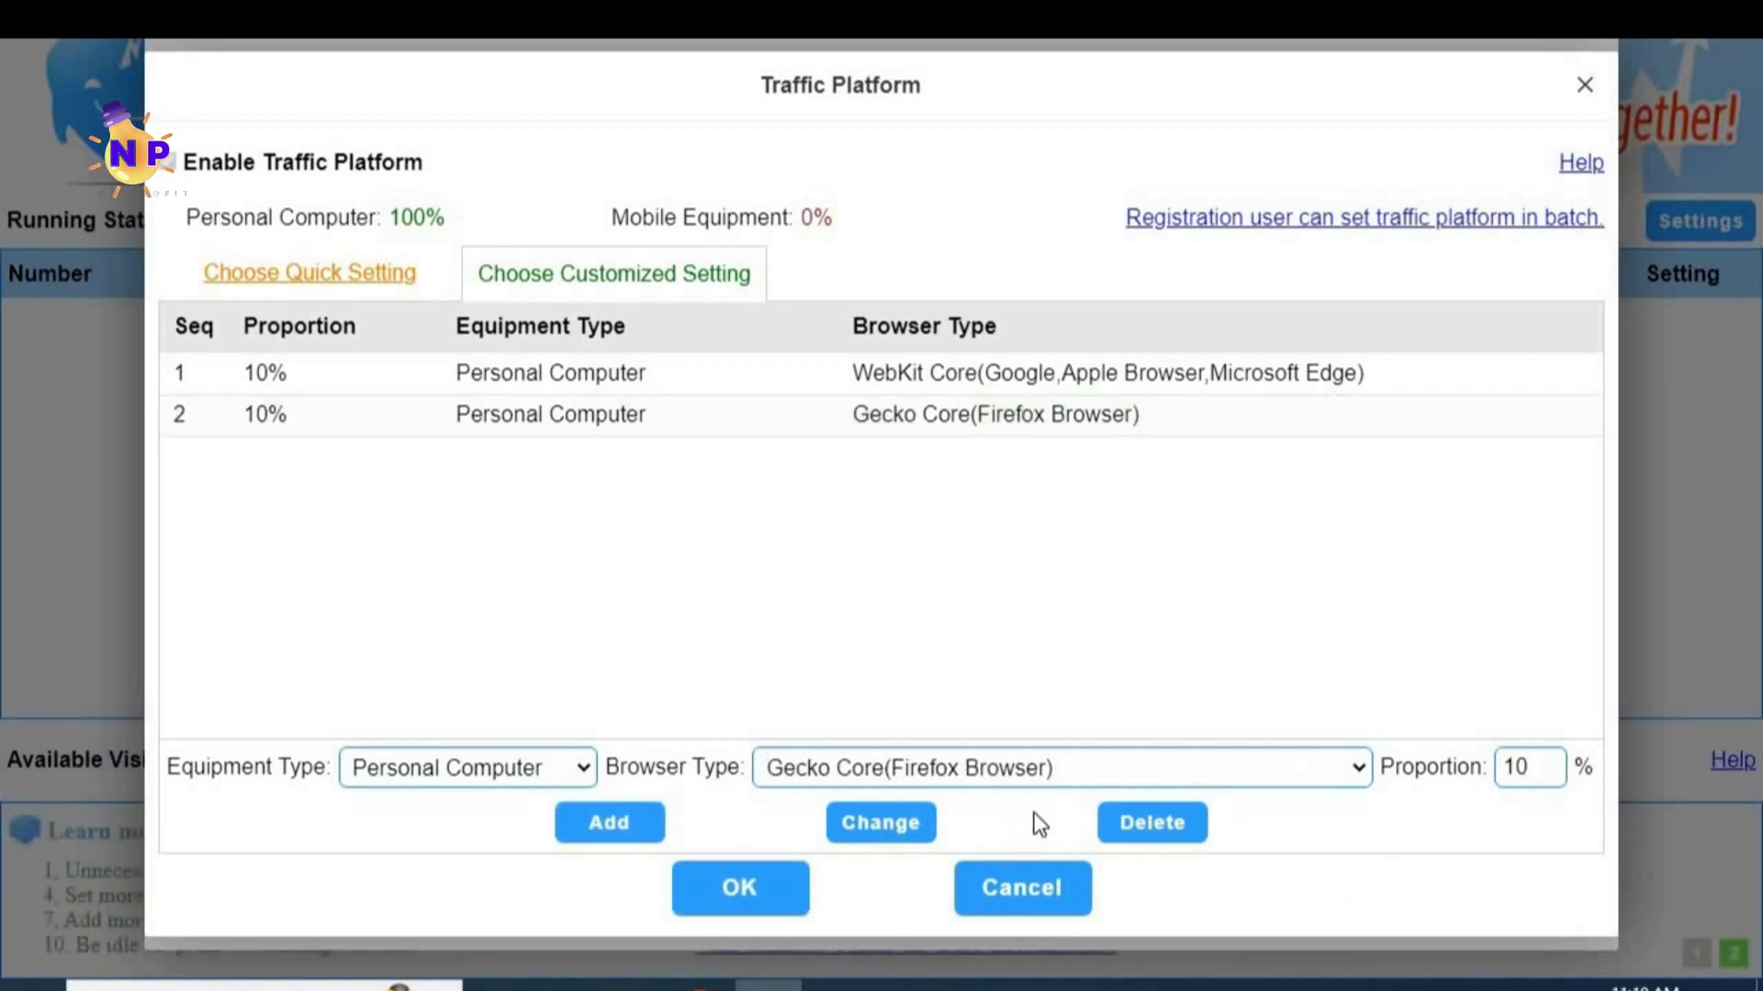
Step: Add a Personal Computer entry with the browser type Others at 30%
left_click(1318, 768)
key("Down")
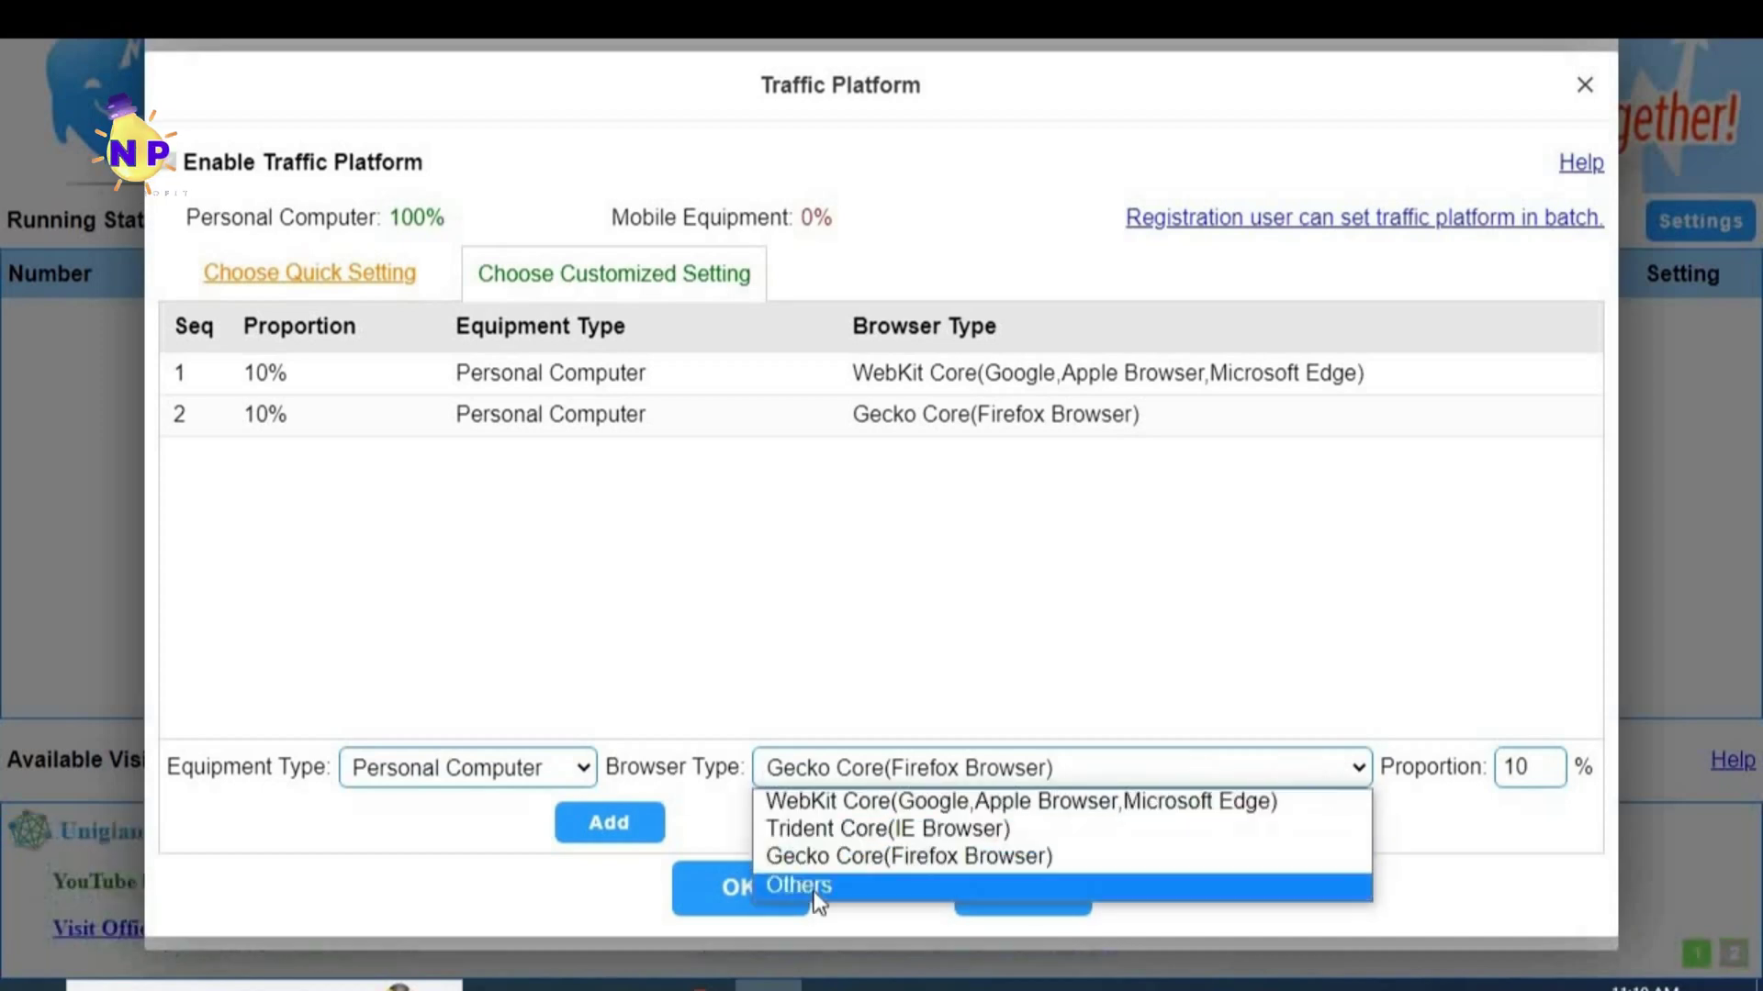
key("Return")
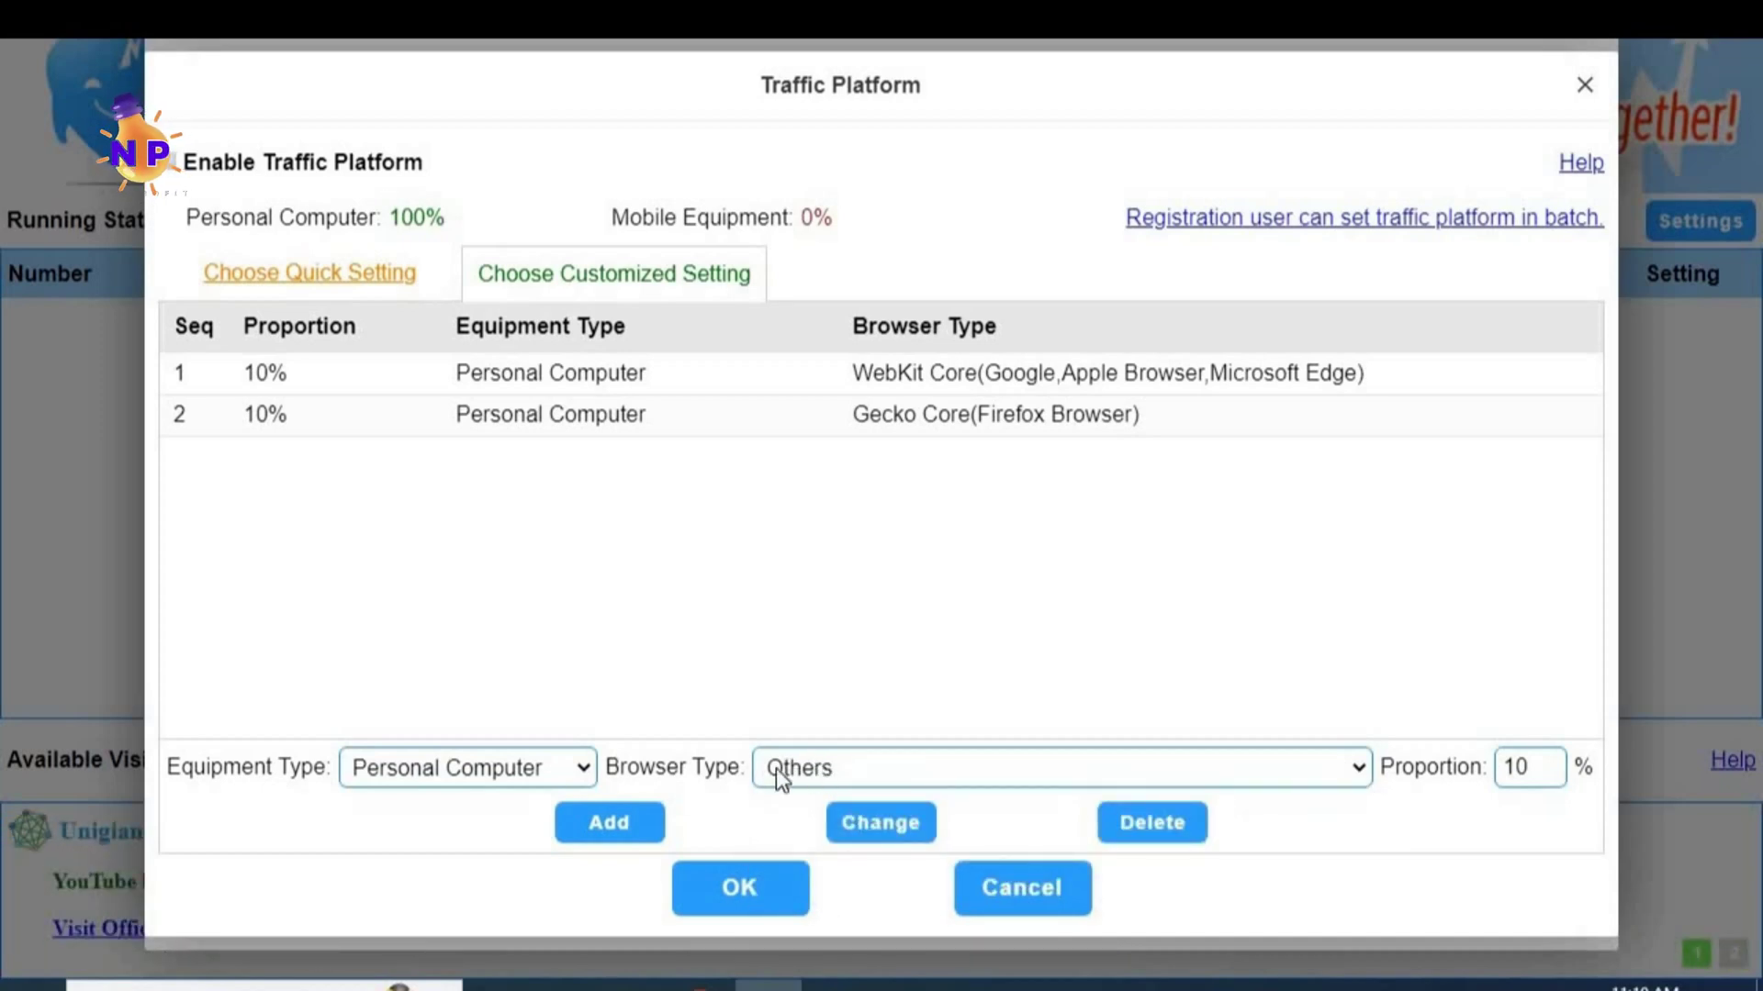
key("Tab")
type("30")
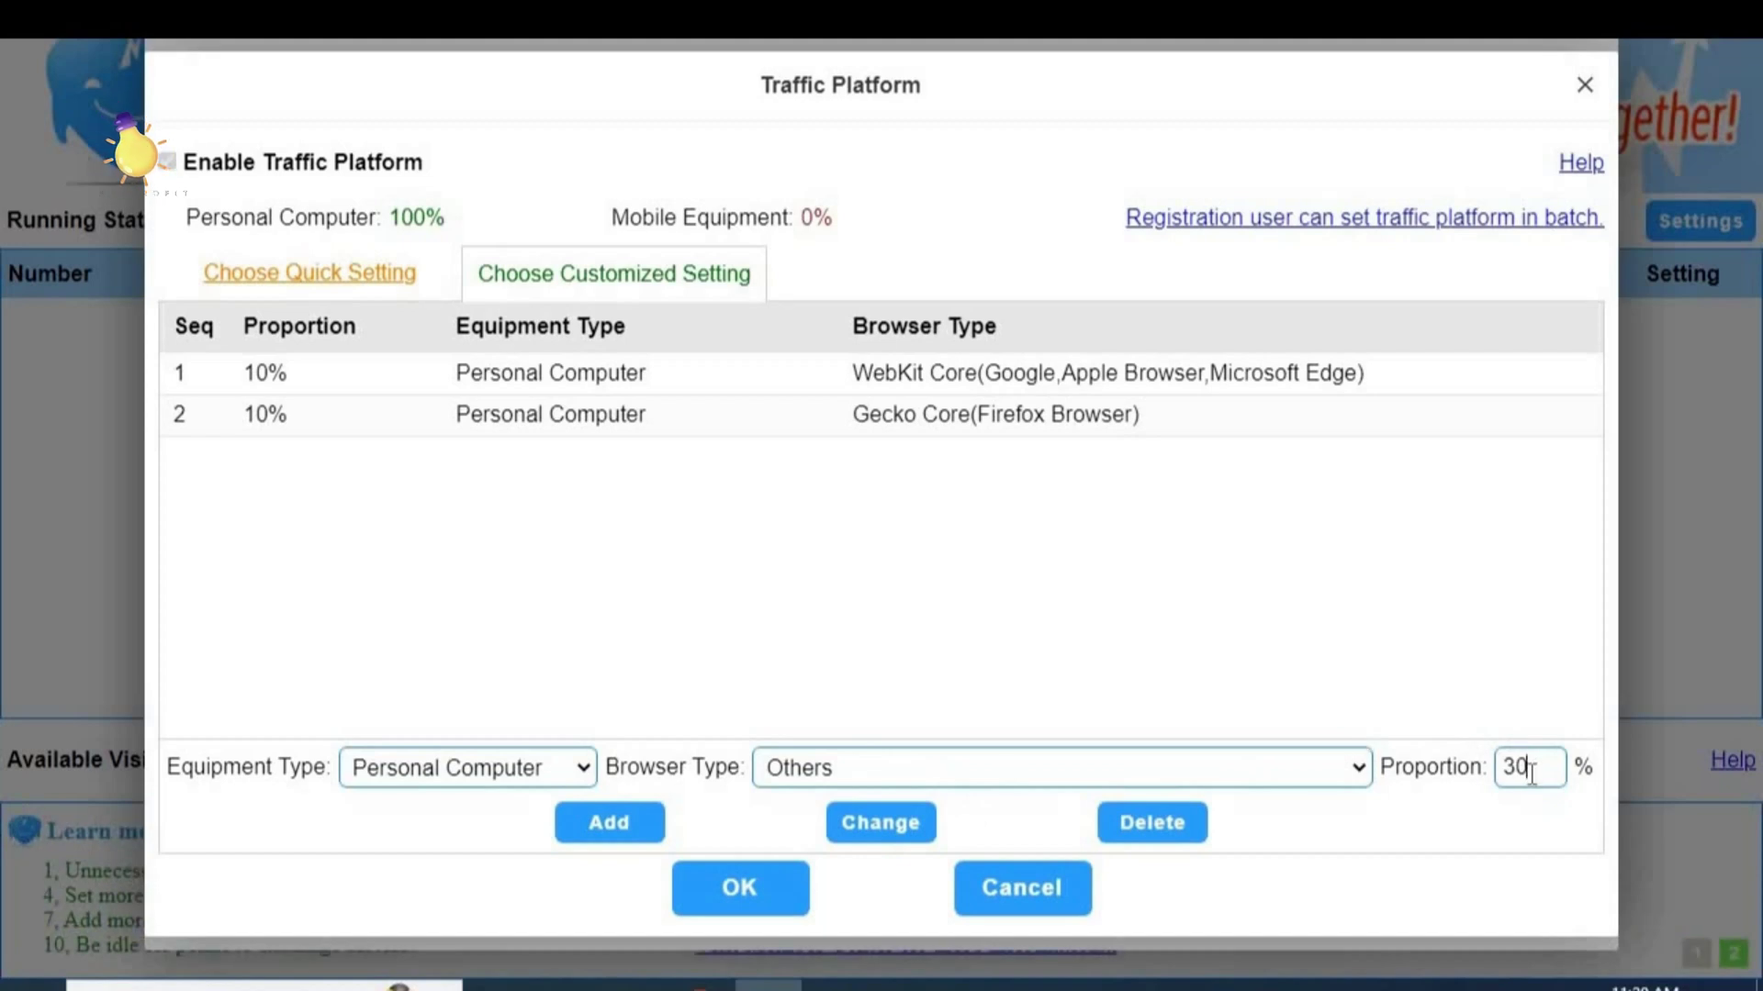
left_click(609, 836)
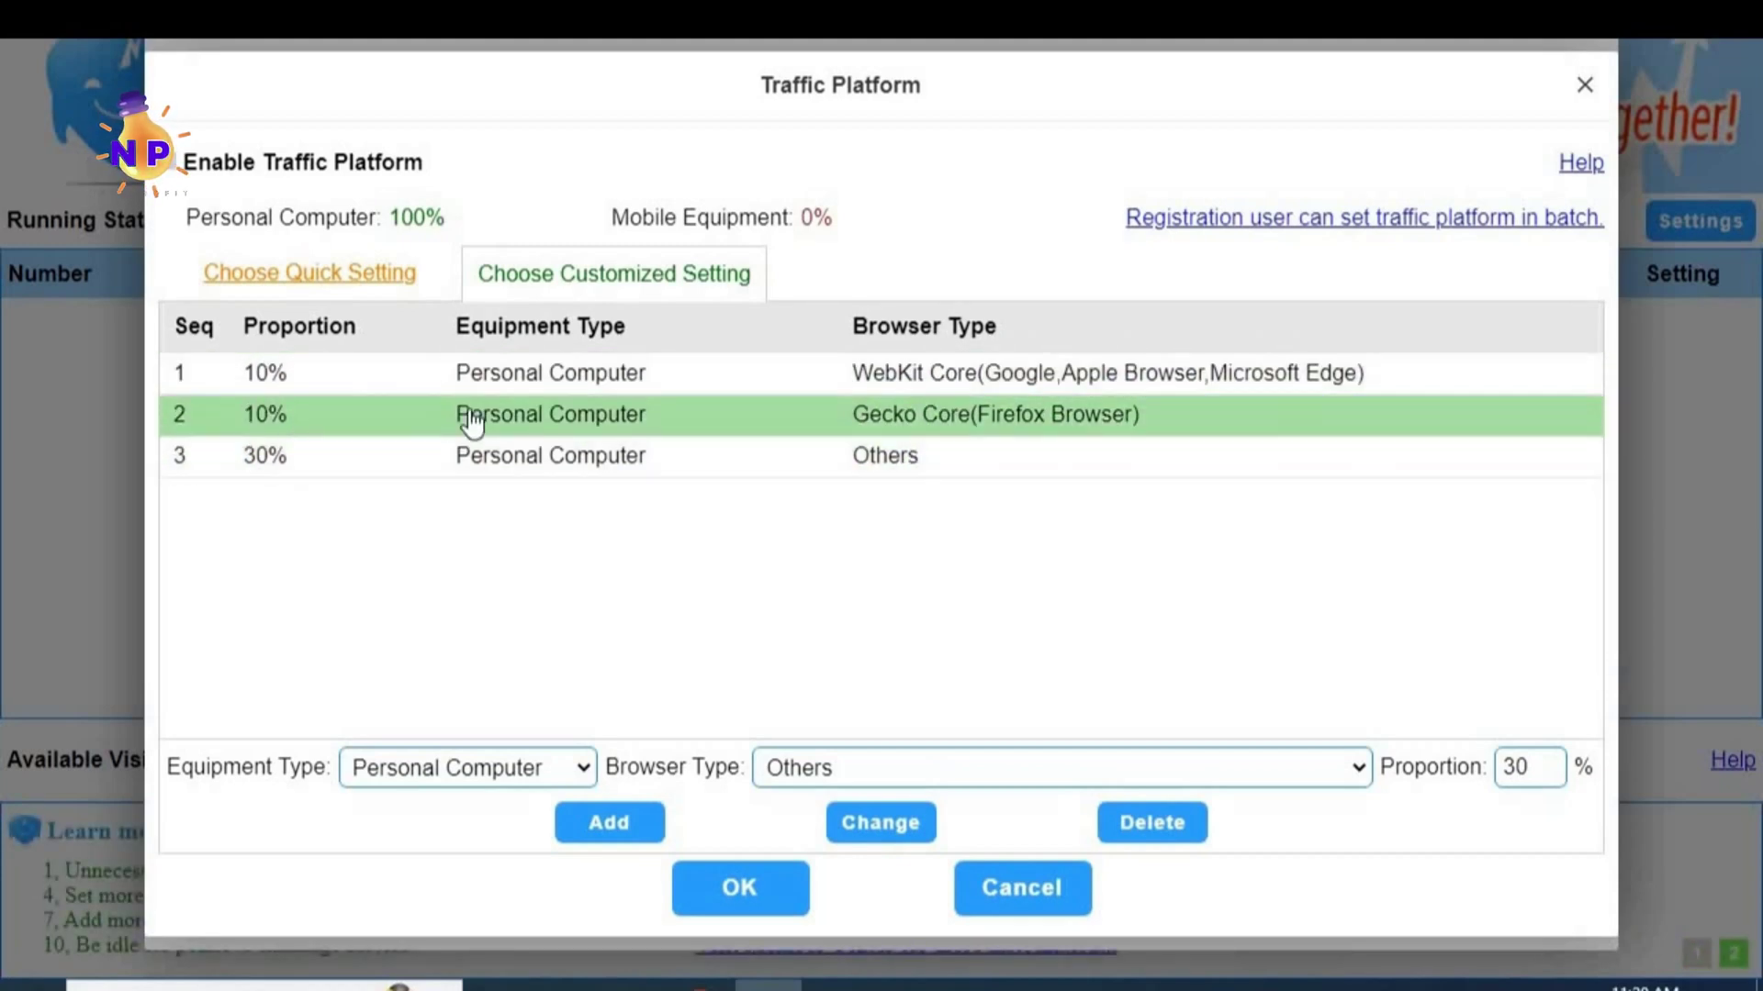
Step: Add a Mobile Equipment entry with the browser type Android at 30% to the customized platform list
left_click(582, 765)
left_click(476, 828)
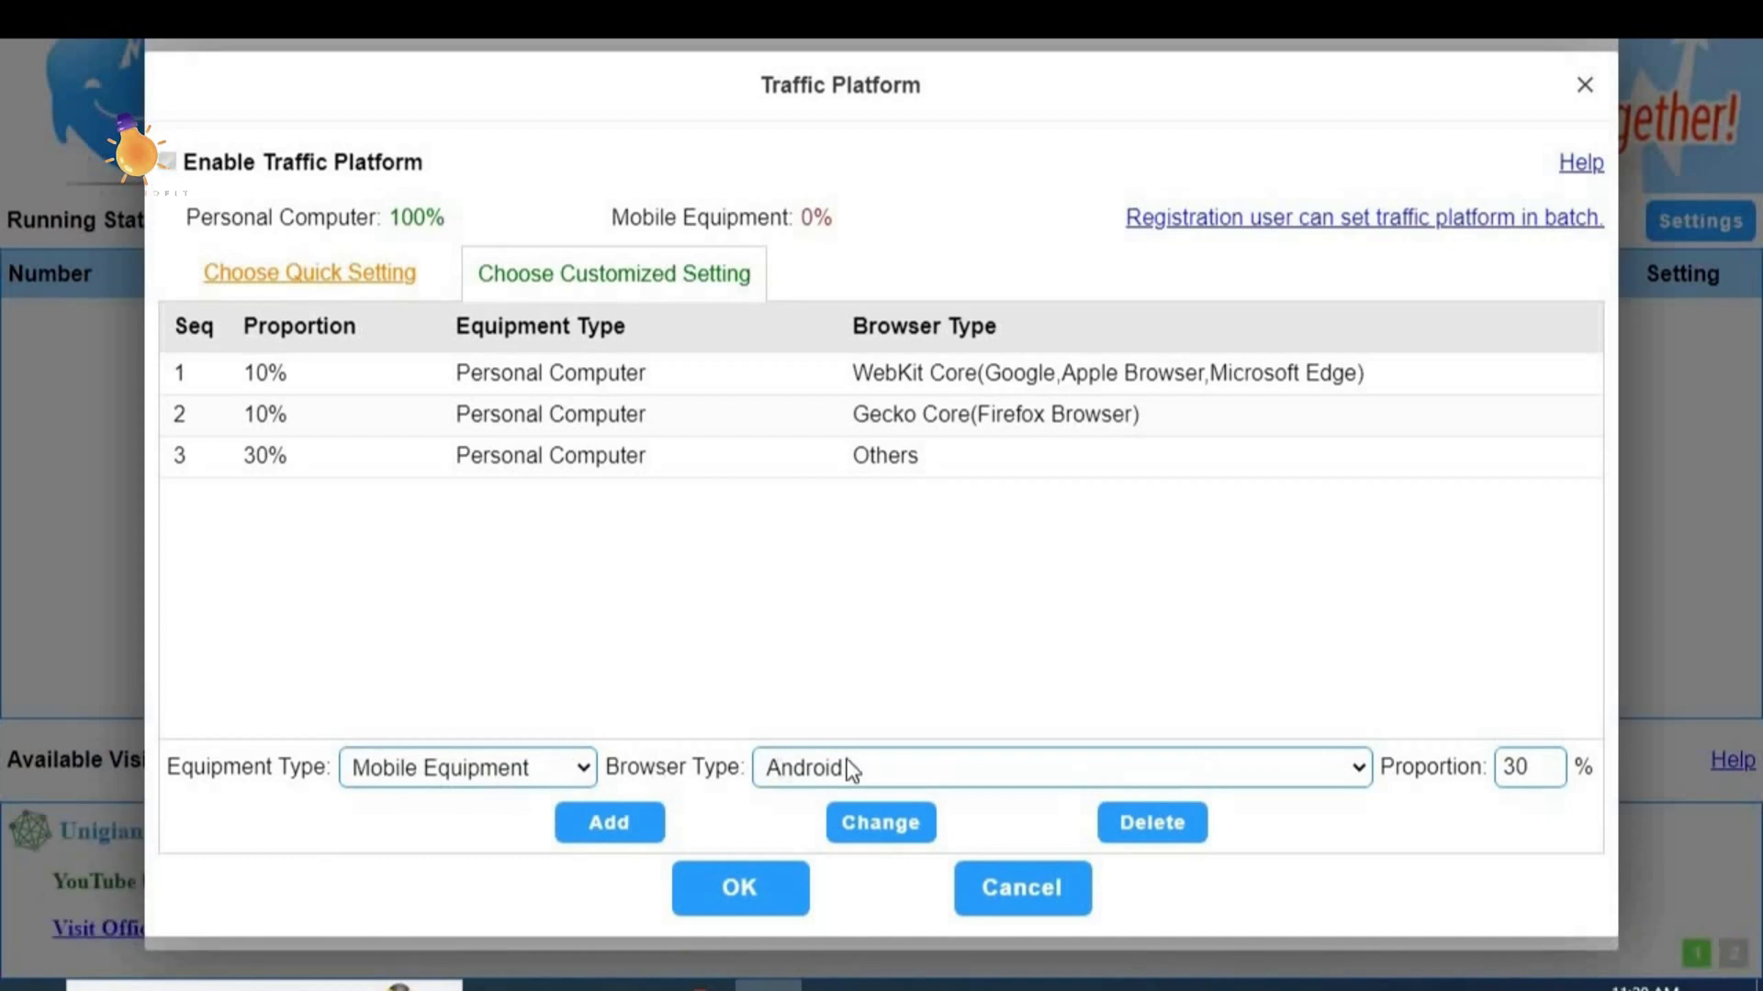
left_click(1355, 768)
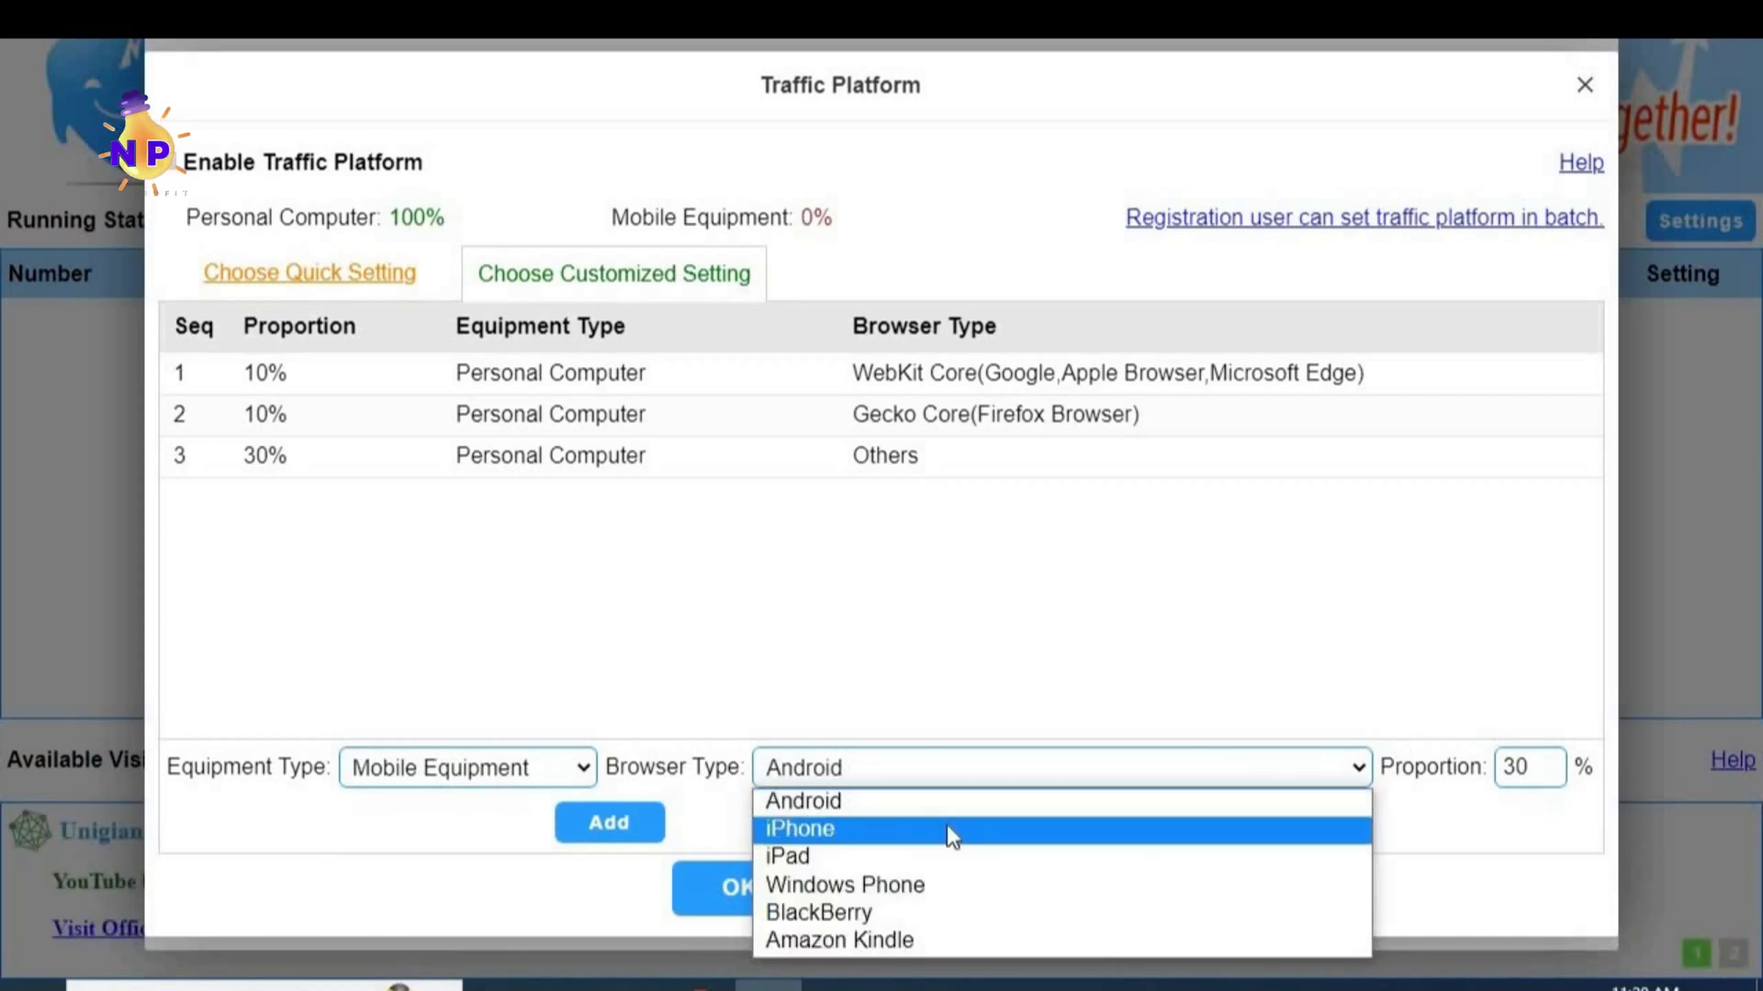
left_click(907, 782)
left_click(907, 782)
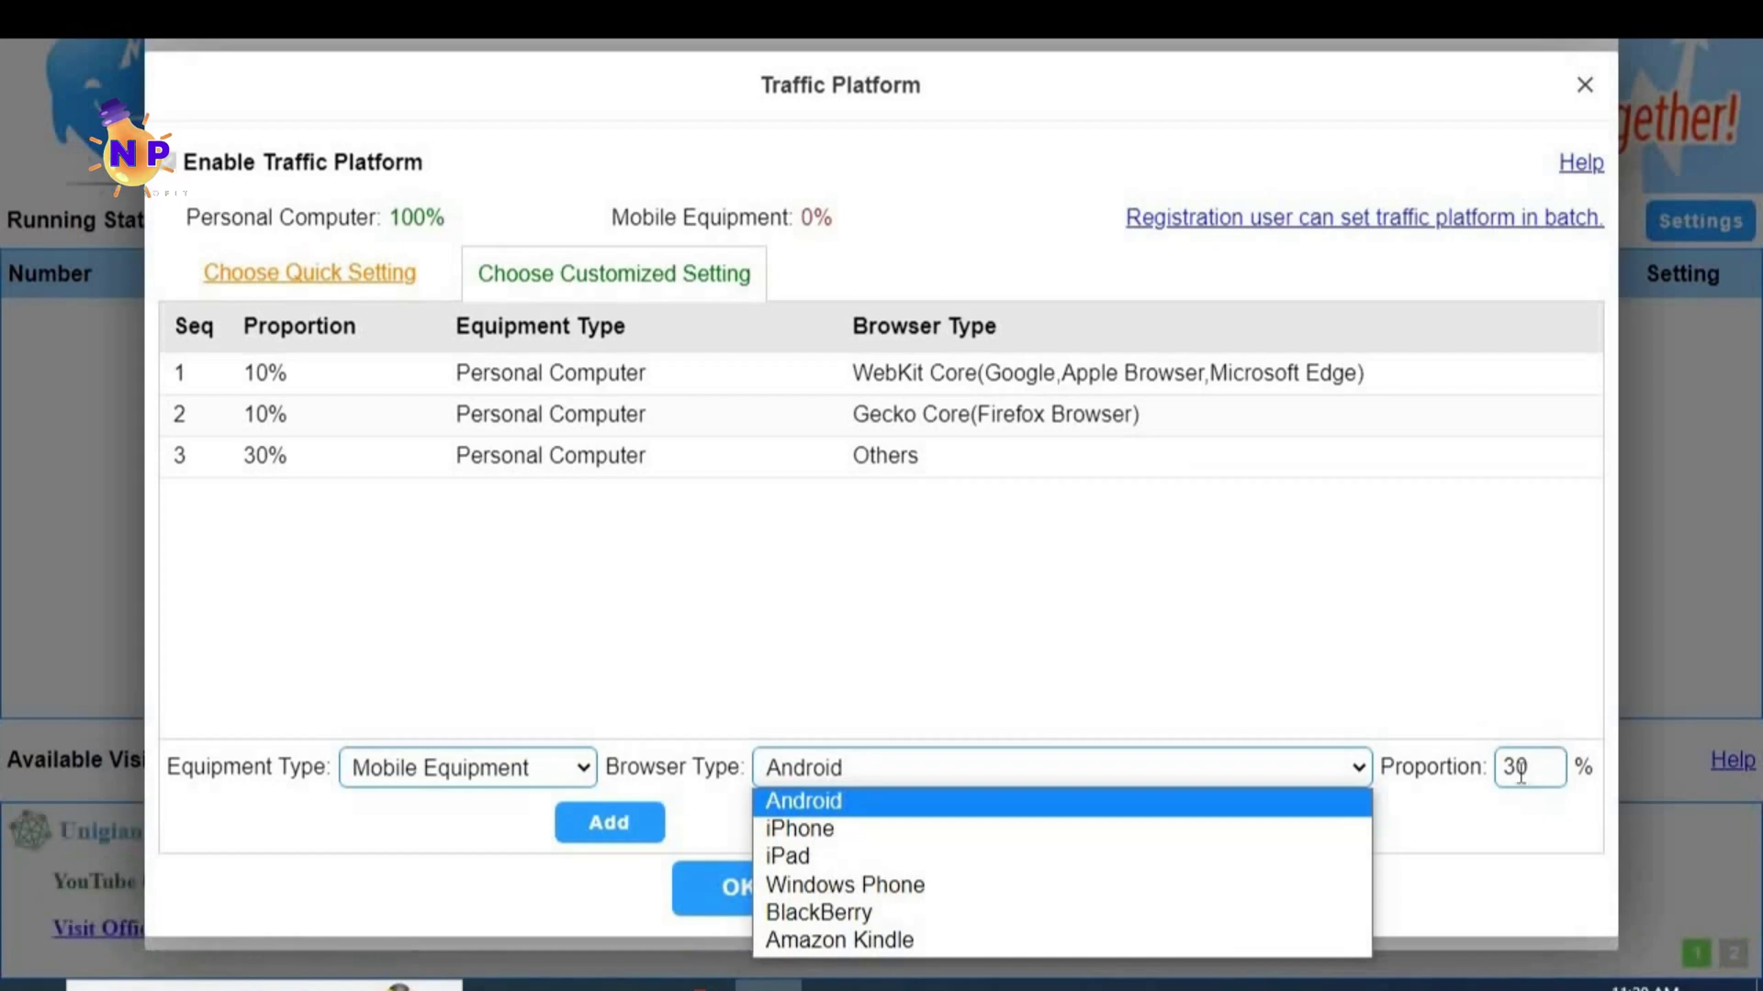
left_click(610, 824)
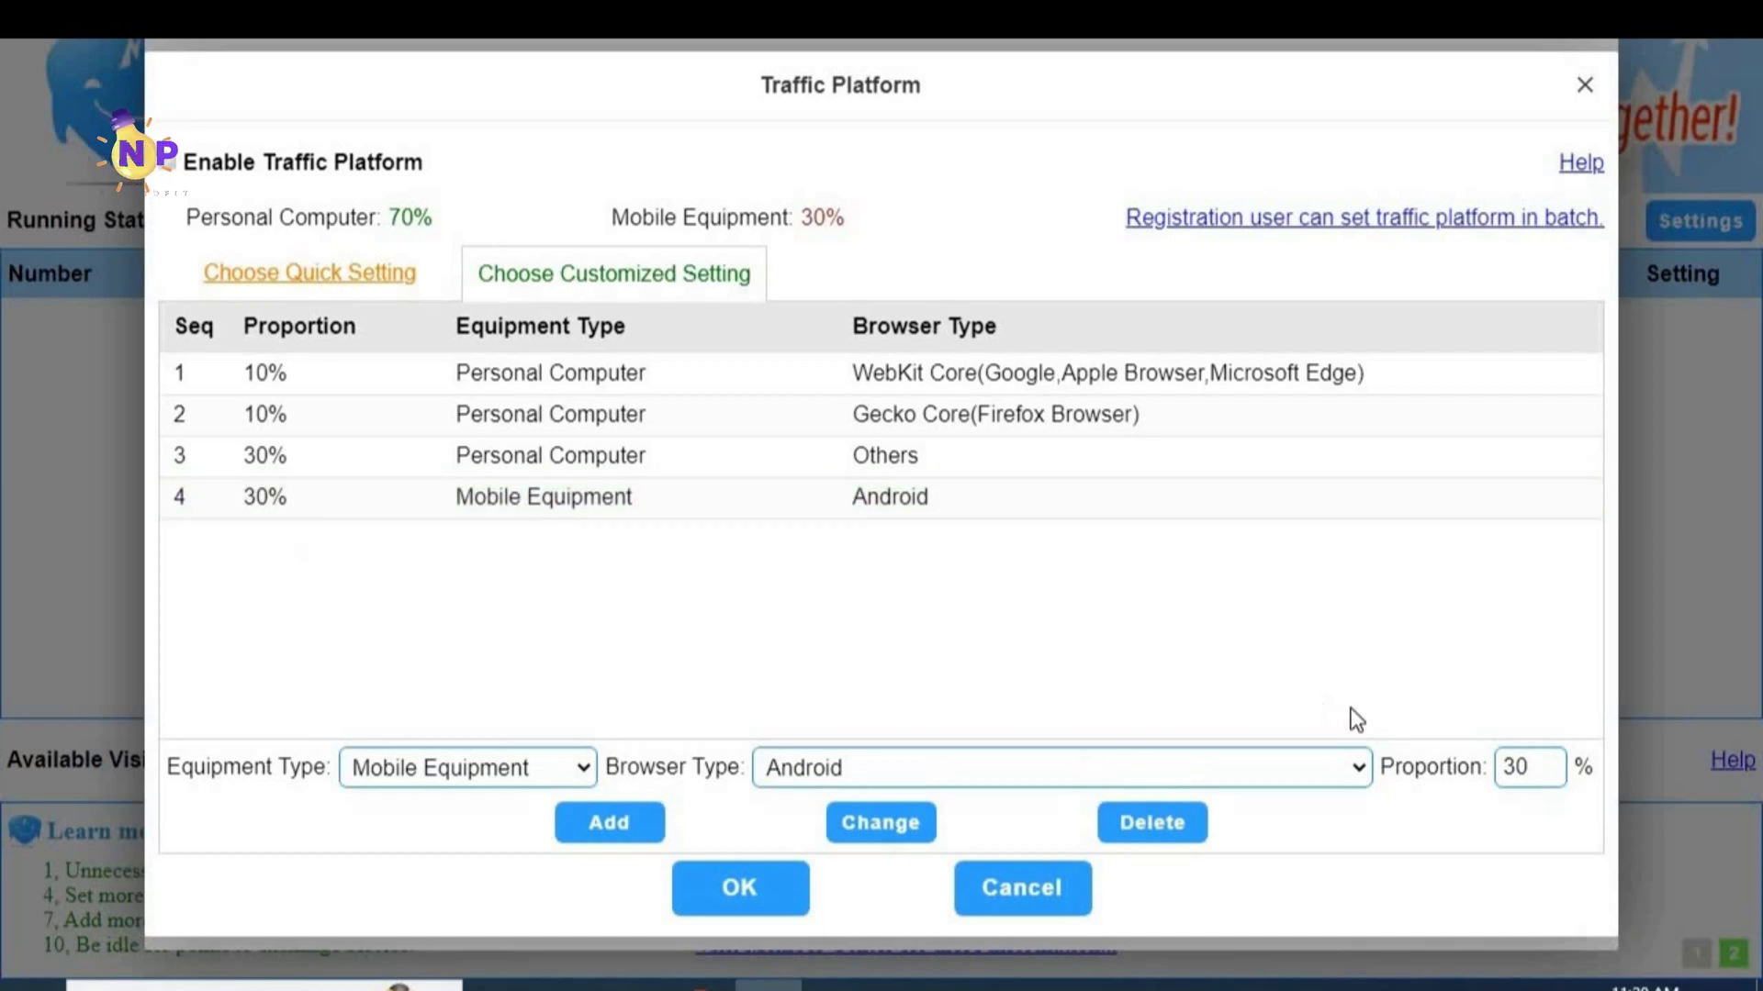
Step: Add a Mobile Equipment entry with the browser type iPhone at 10%
left_click(1348, 768)
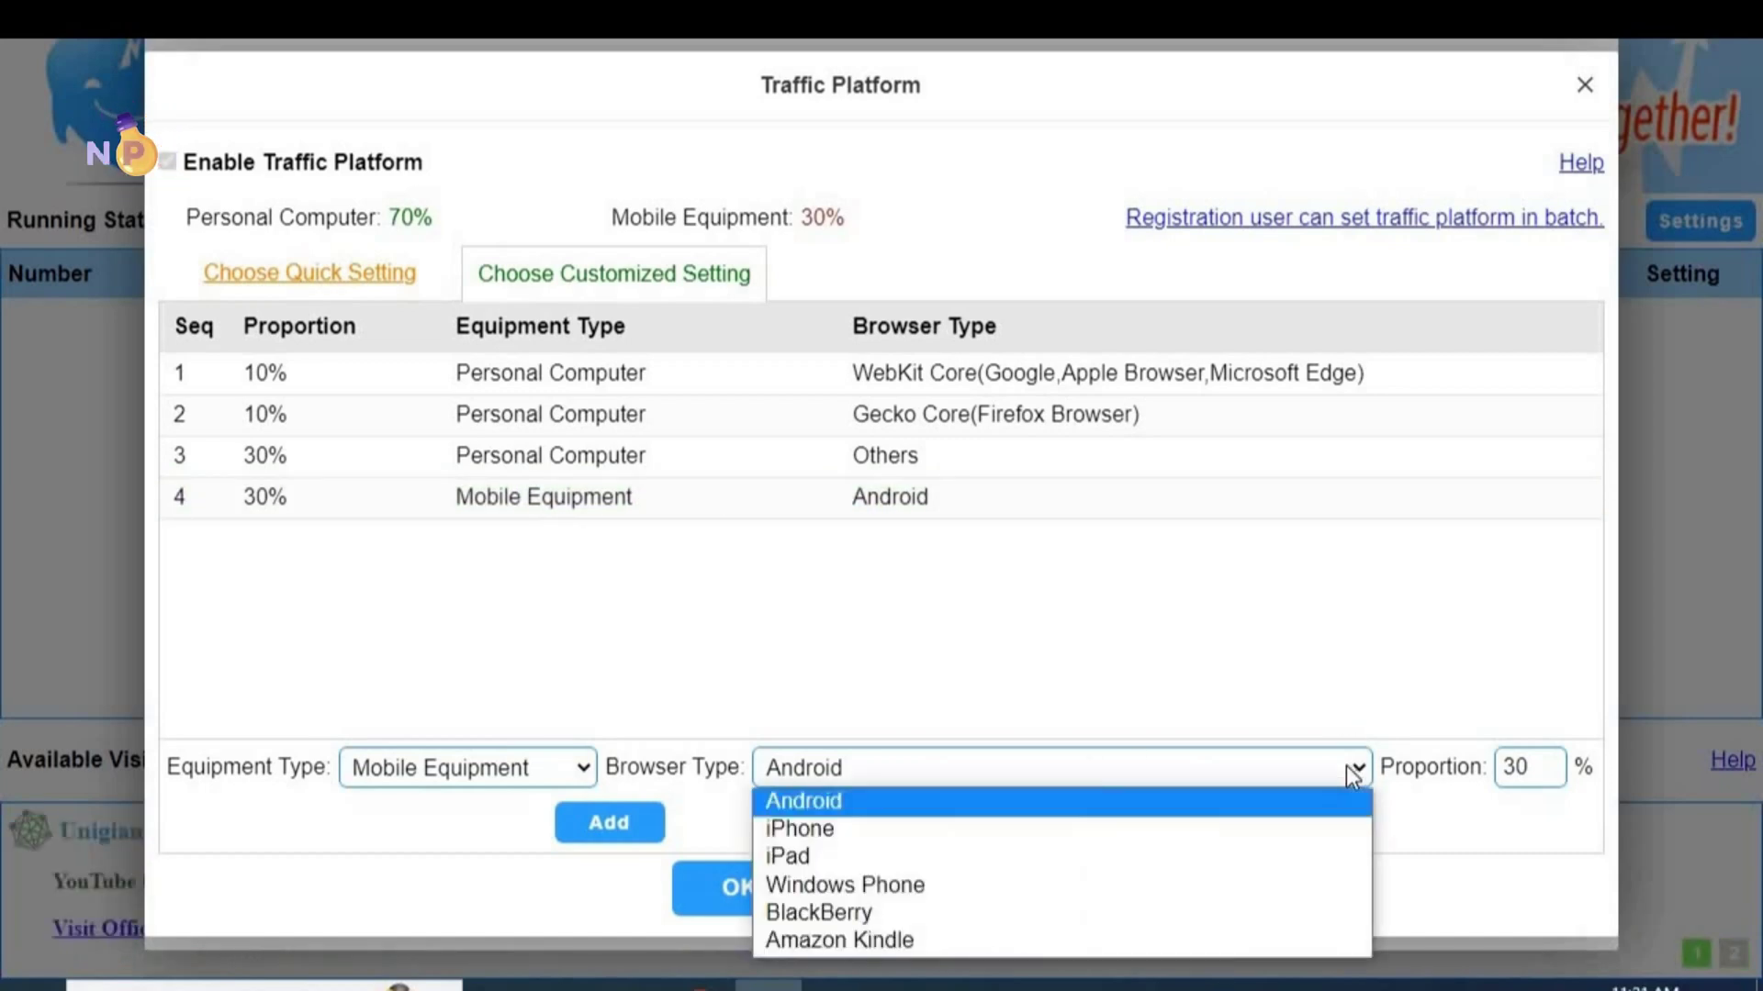
left_click(857, 838)
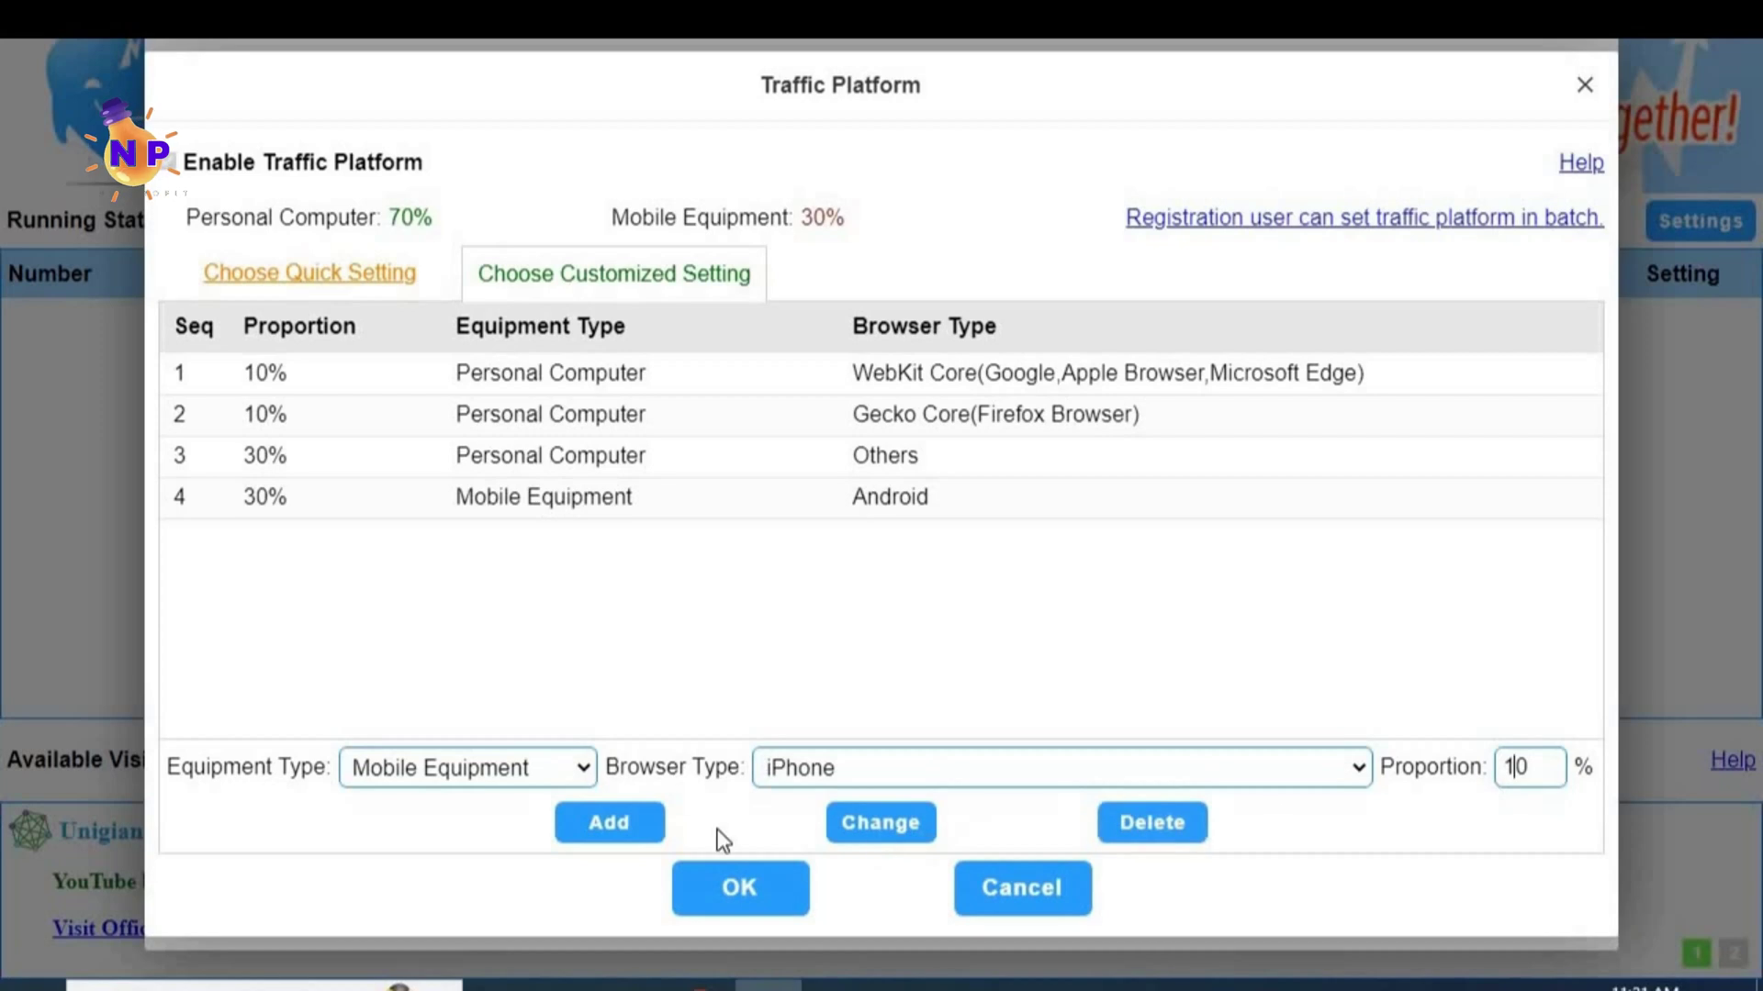
left_click(601, 829)
Step: Add a Mobile Equipment entry with the browser type iPad at 10% and save the traffic platform settings
left_click(1358, 767)
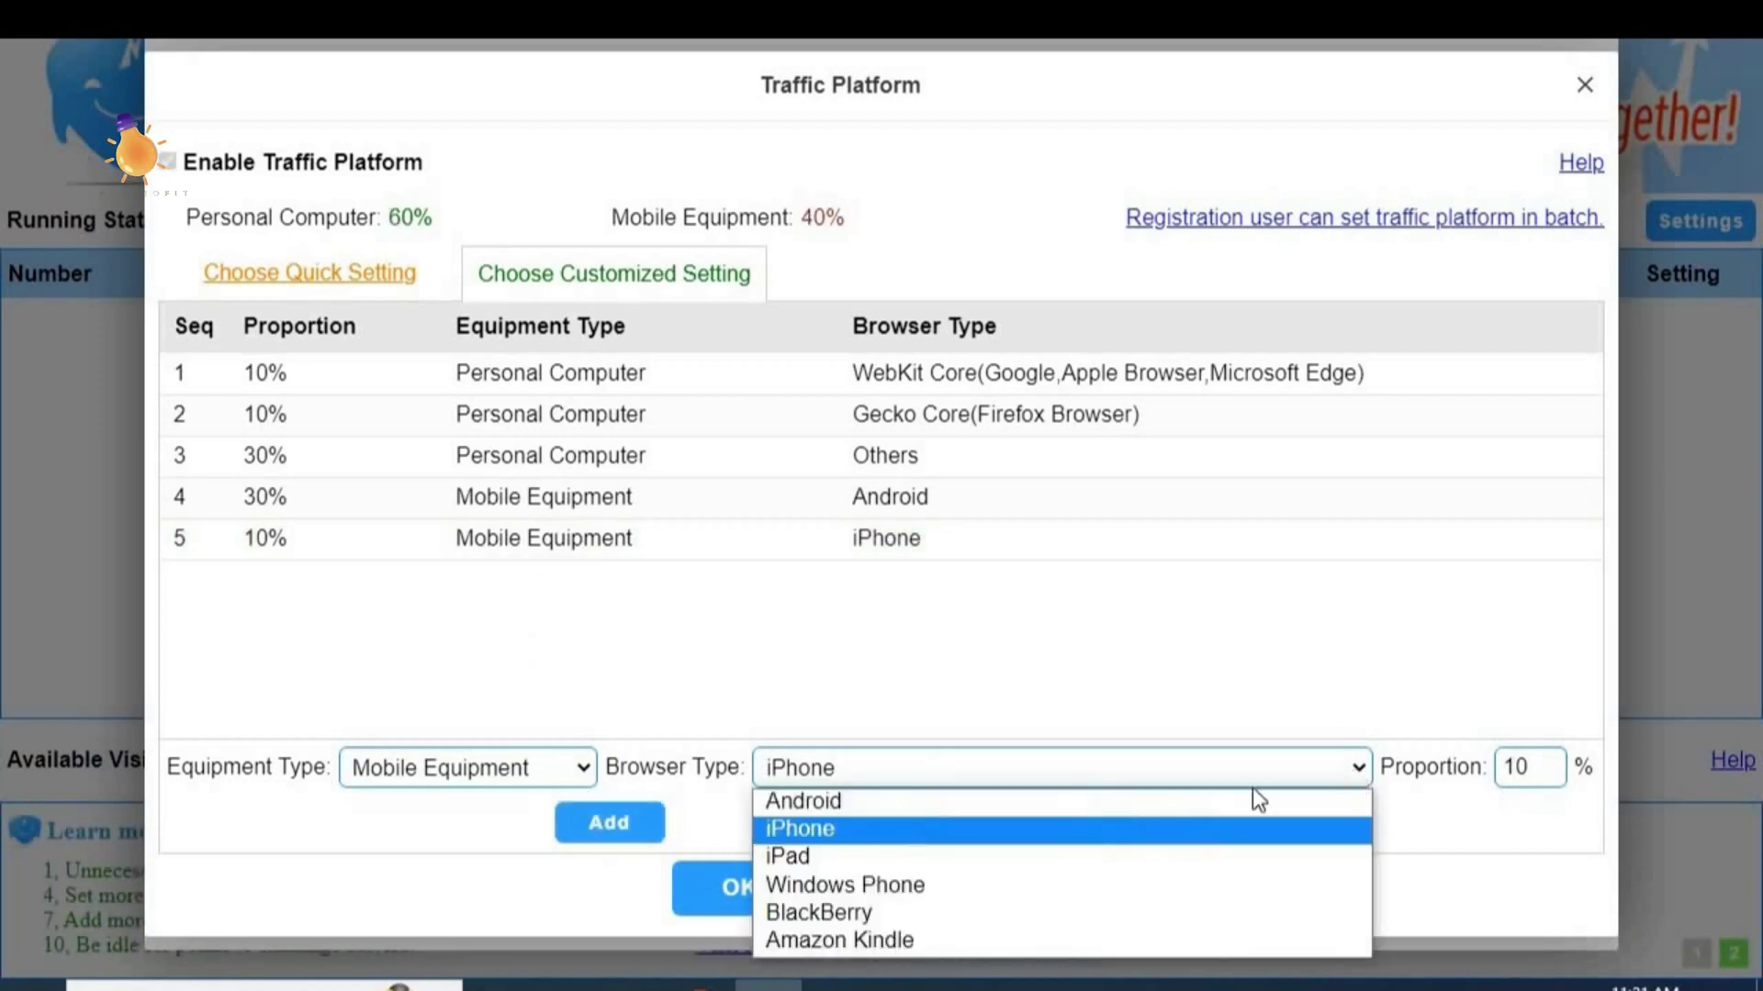
left_click(872, 847)
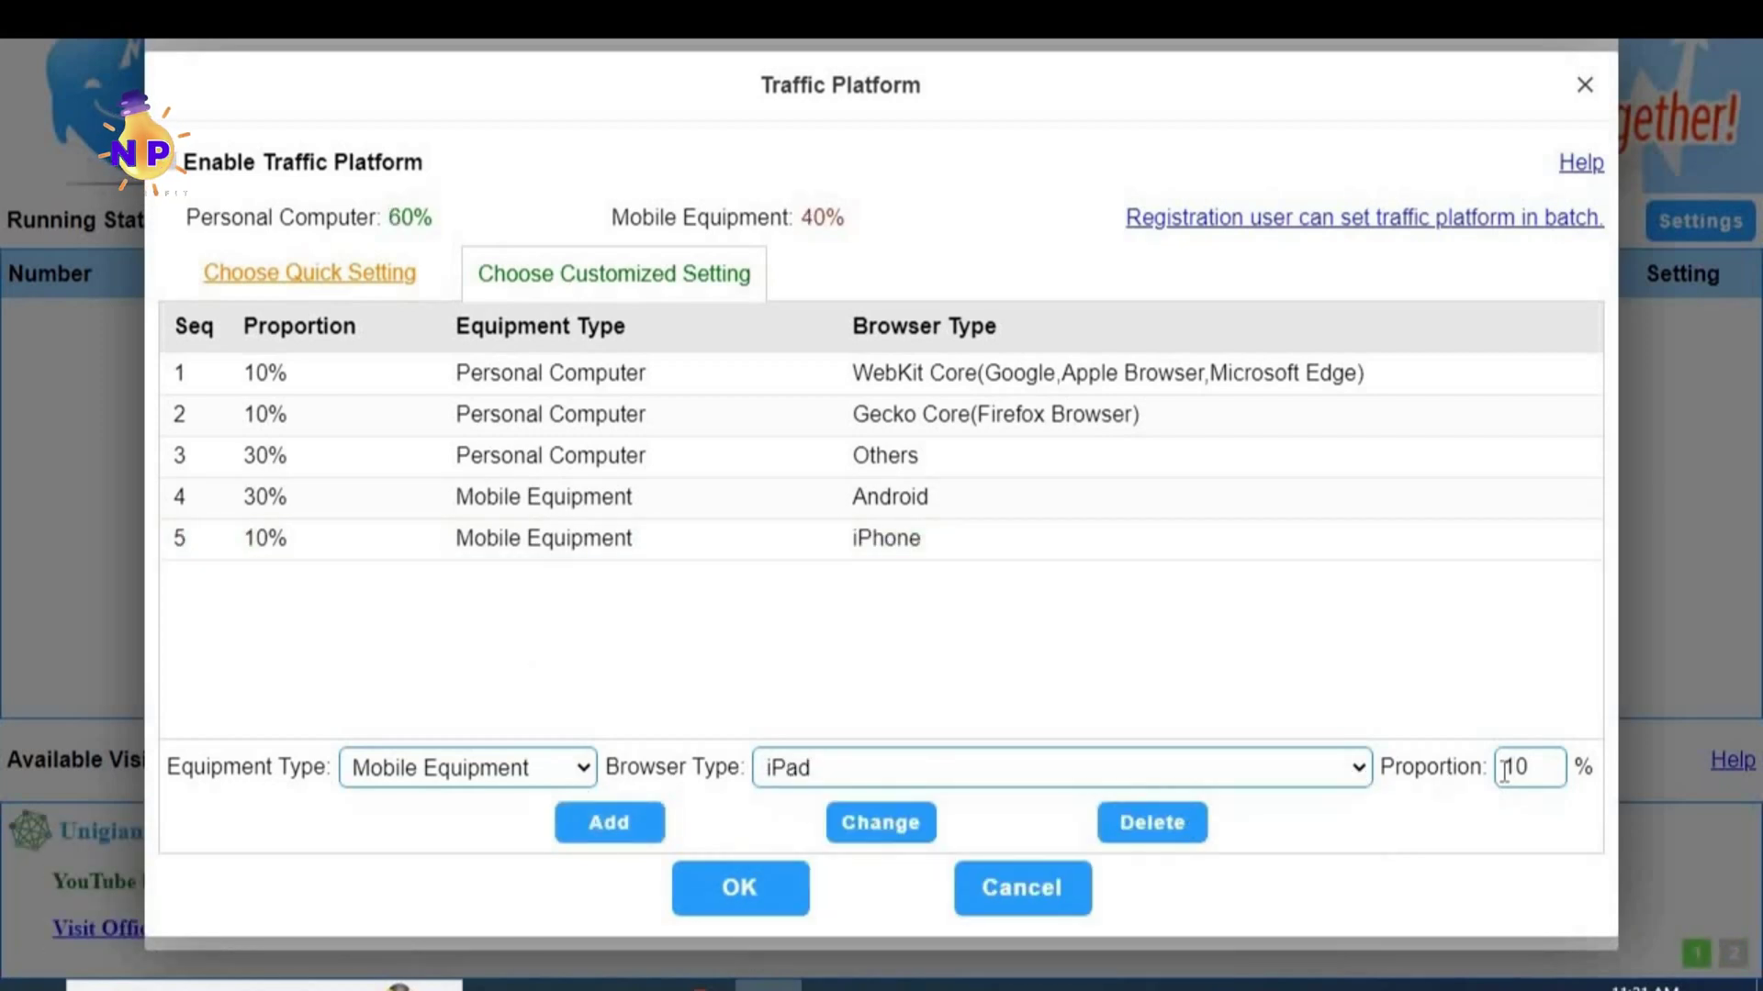
left_click(609, 823)
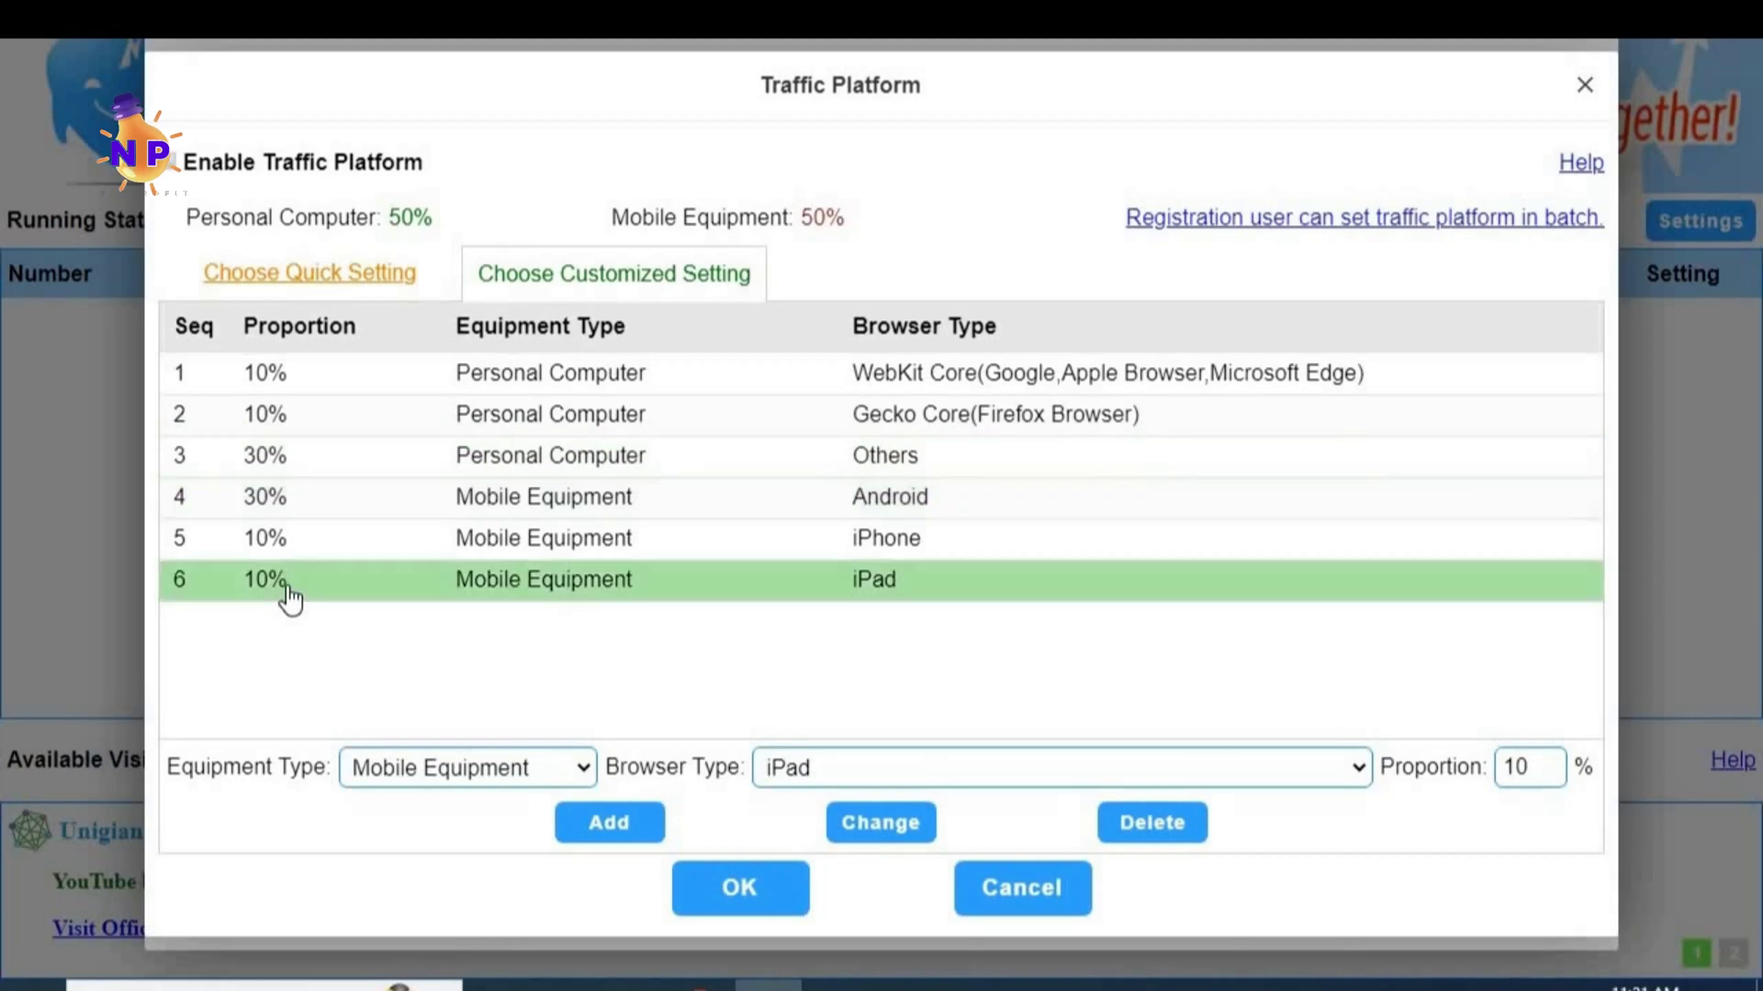
left_click(732, 901)
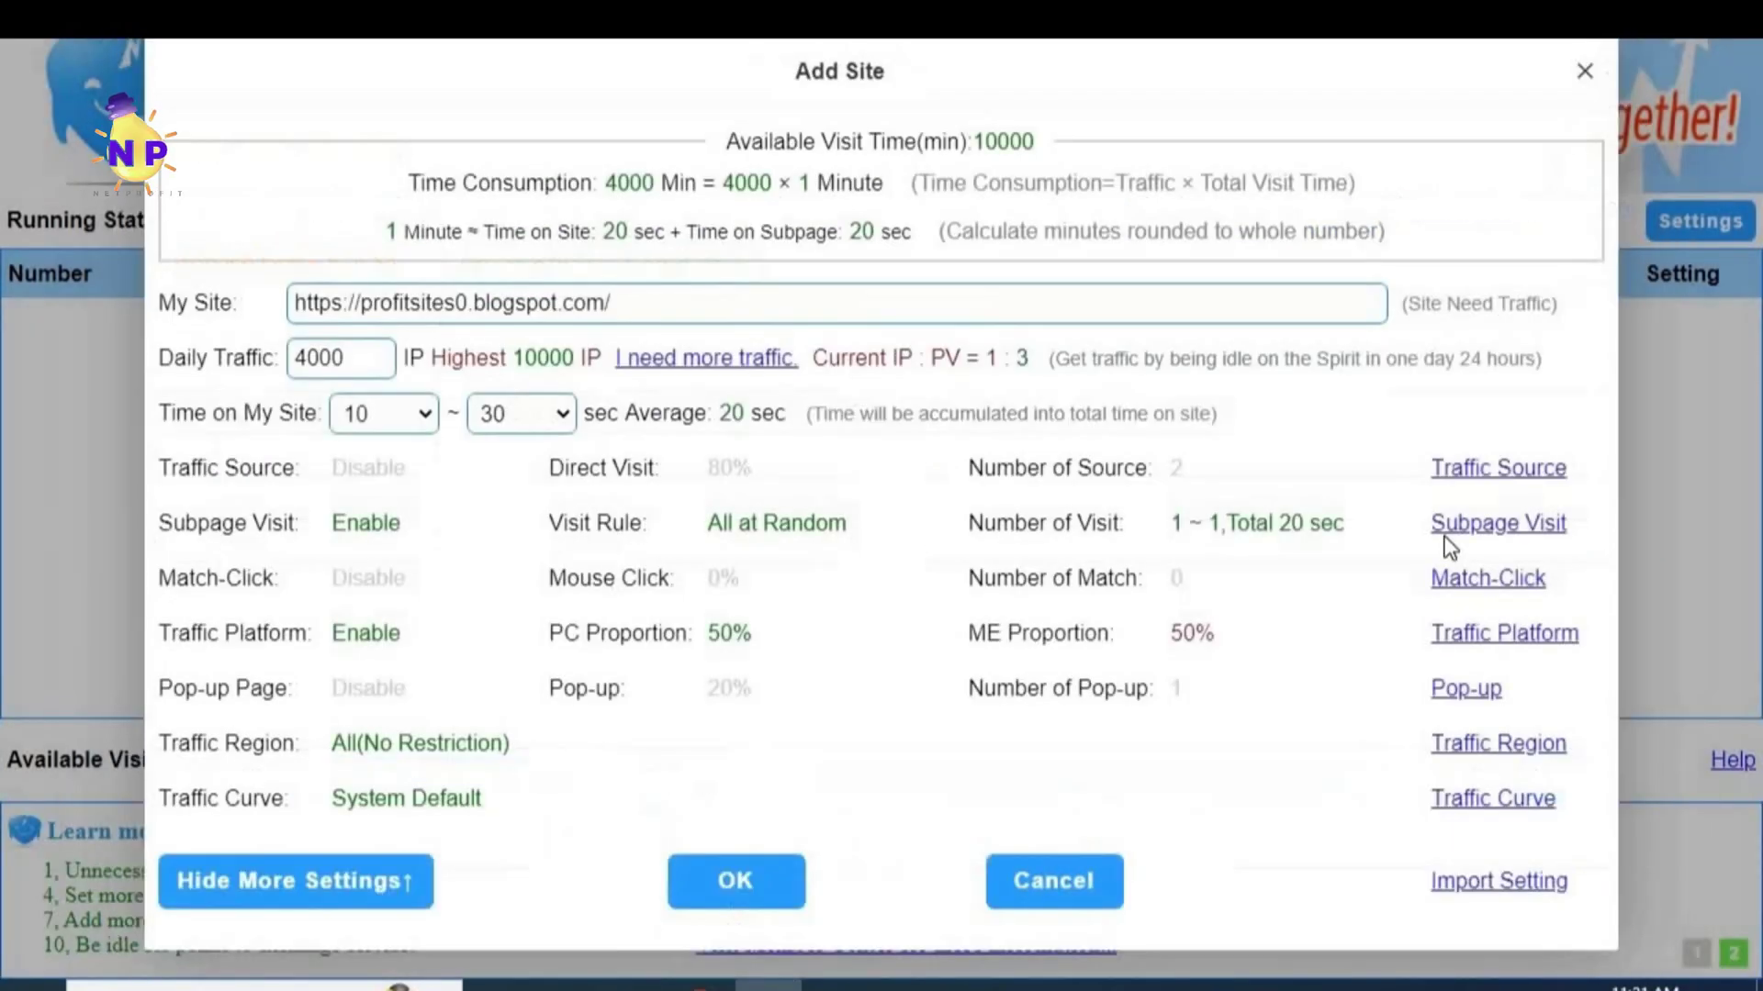
Step: Set a customized traffic region with Great Britain, Turkey, Czech Republic, India, Saudi Arabia, Syria, Oman, Qatar, Egypt and Tanzania
left_click(1478, 748)
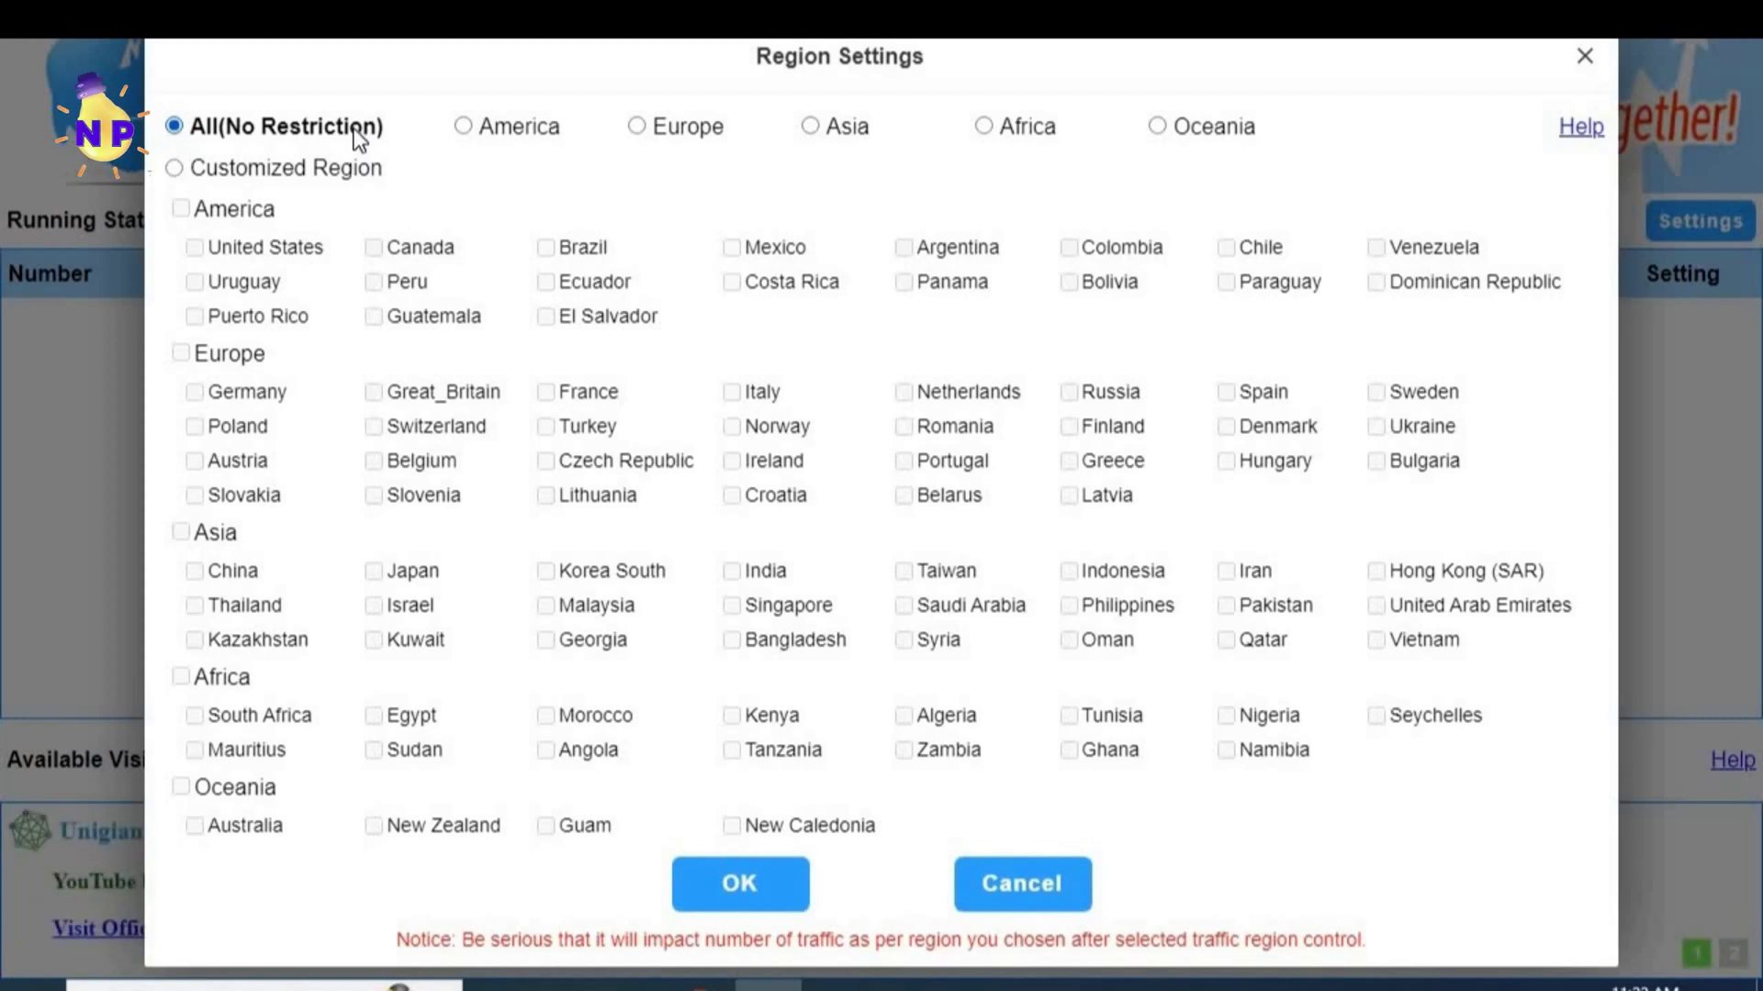
left_click(173, 169)
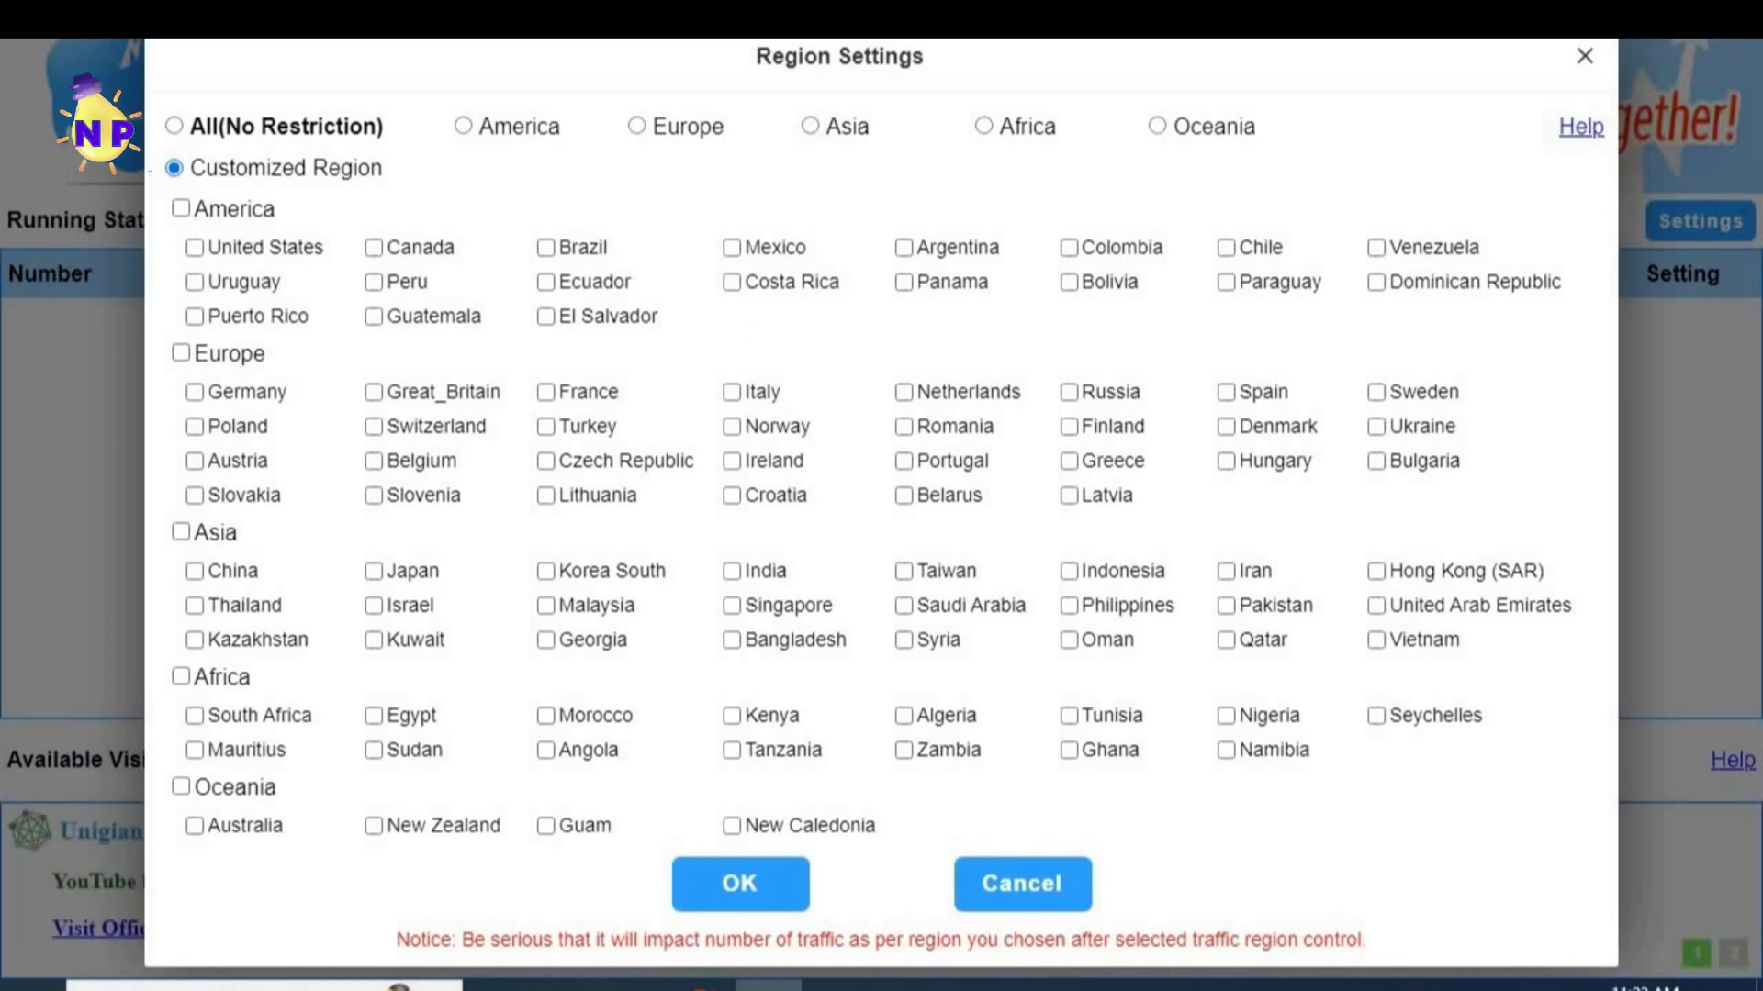
left_click(181, 677)
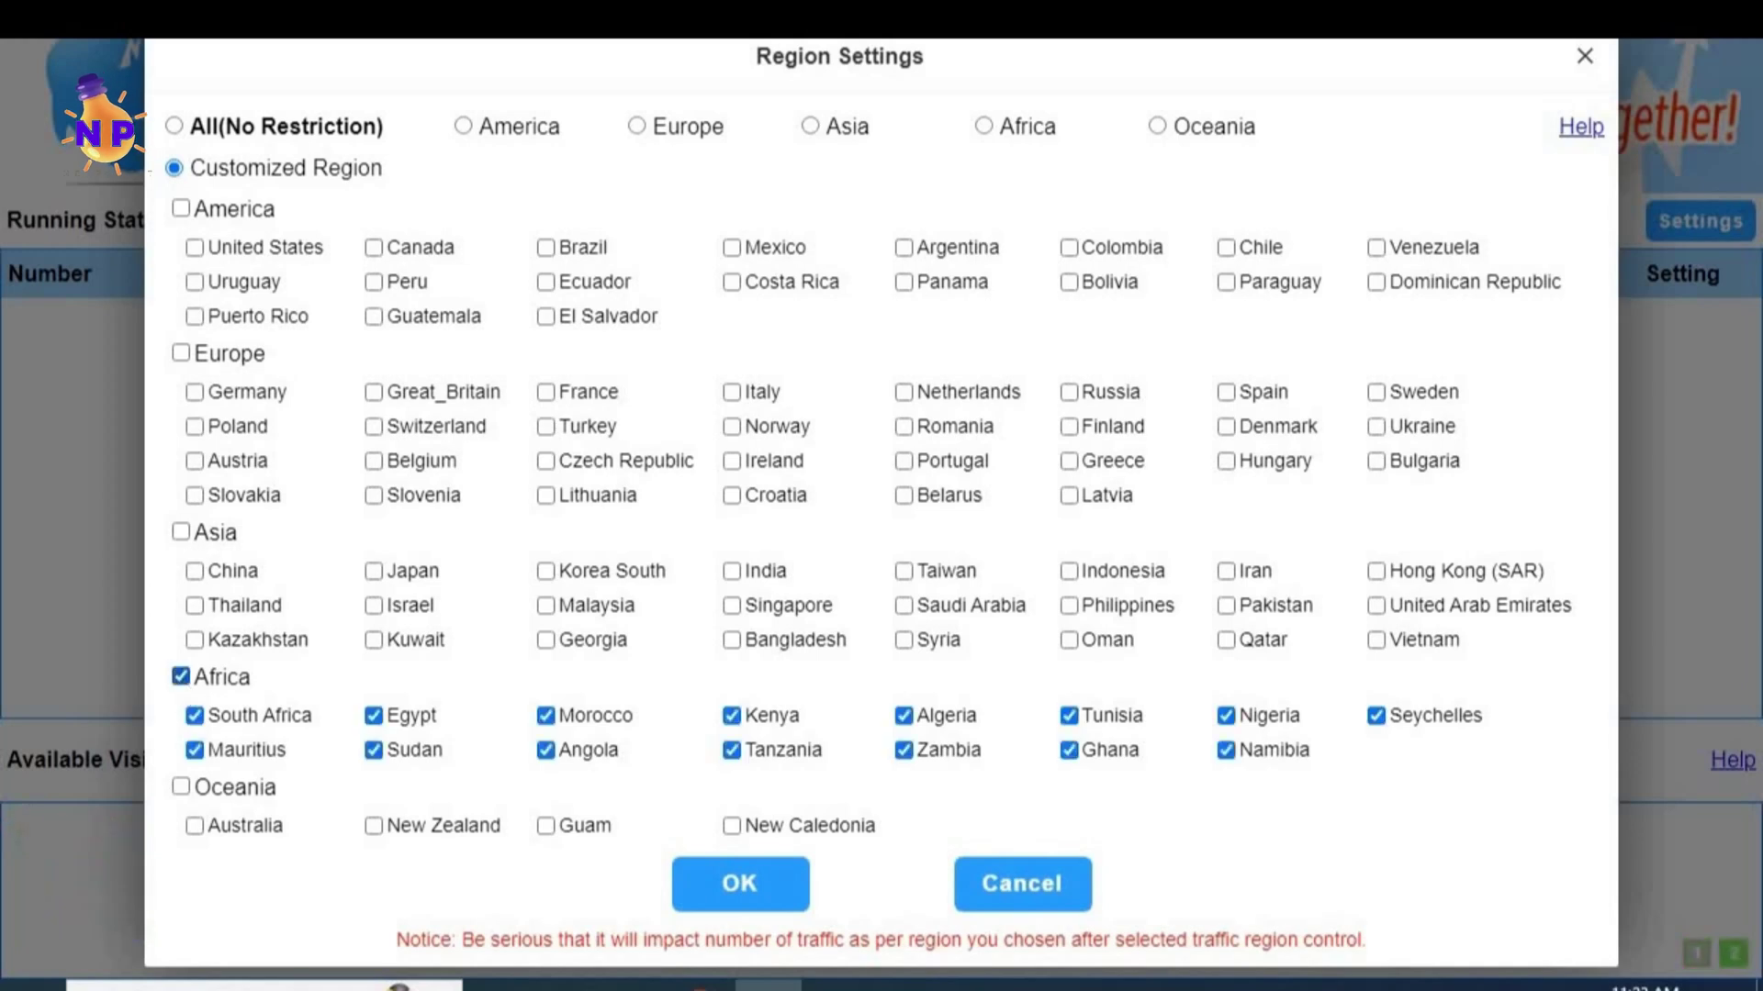
left_click(183, 679)
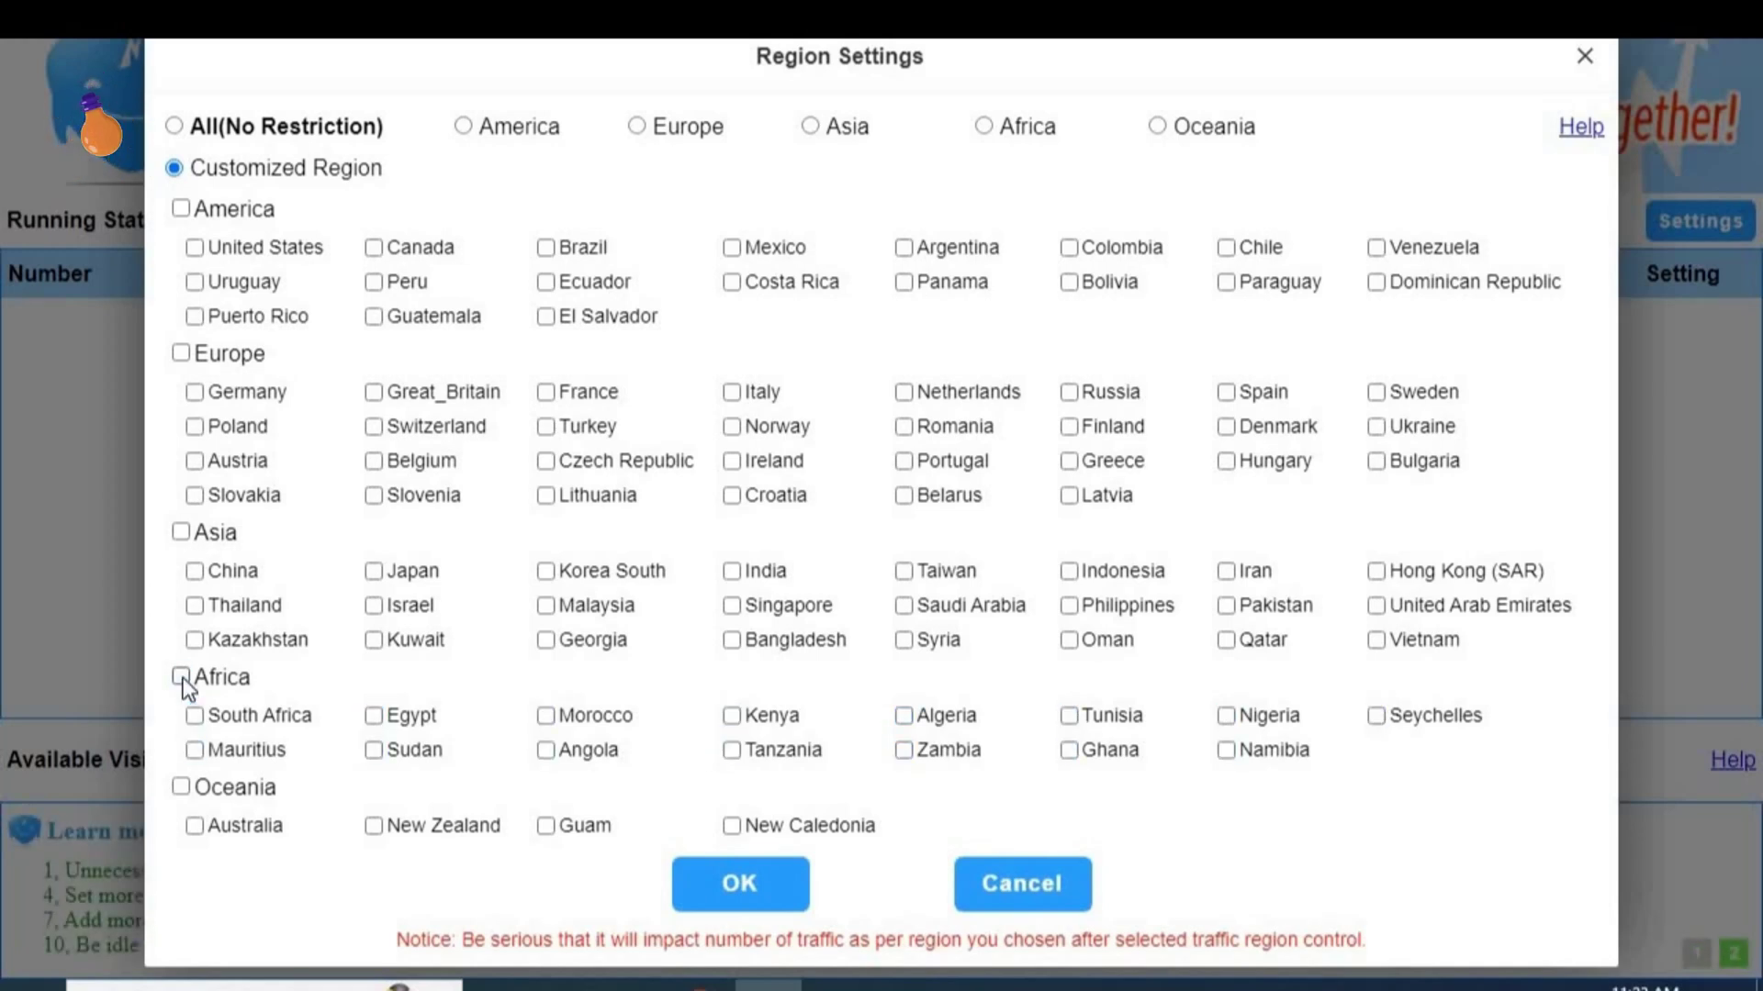
left_click(372, 715)
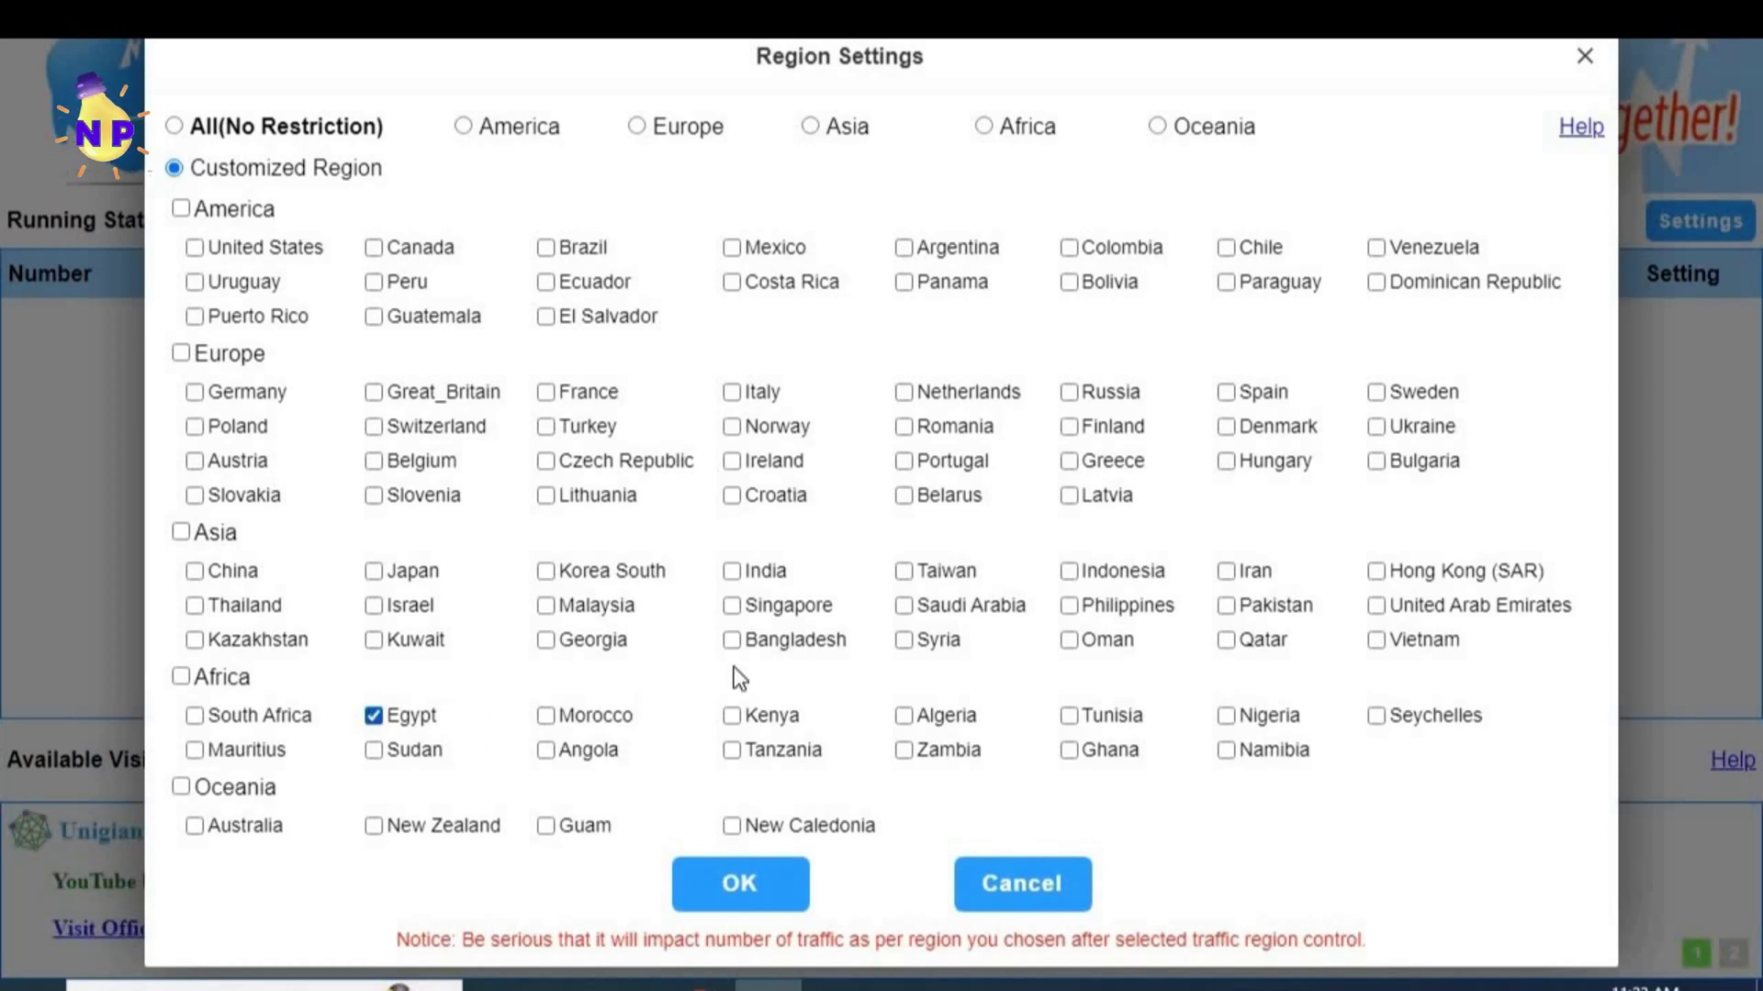
left_click(906, 640)
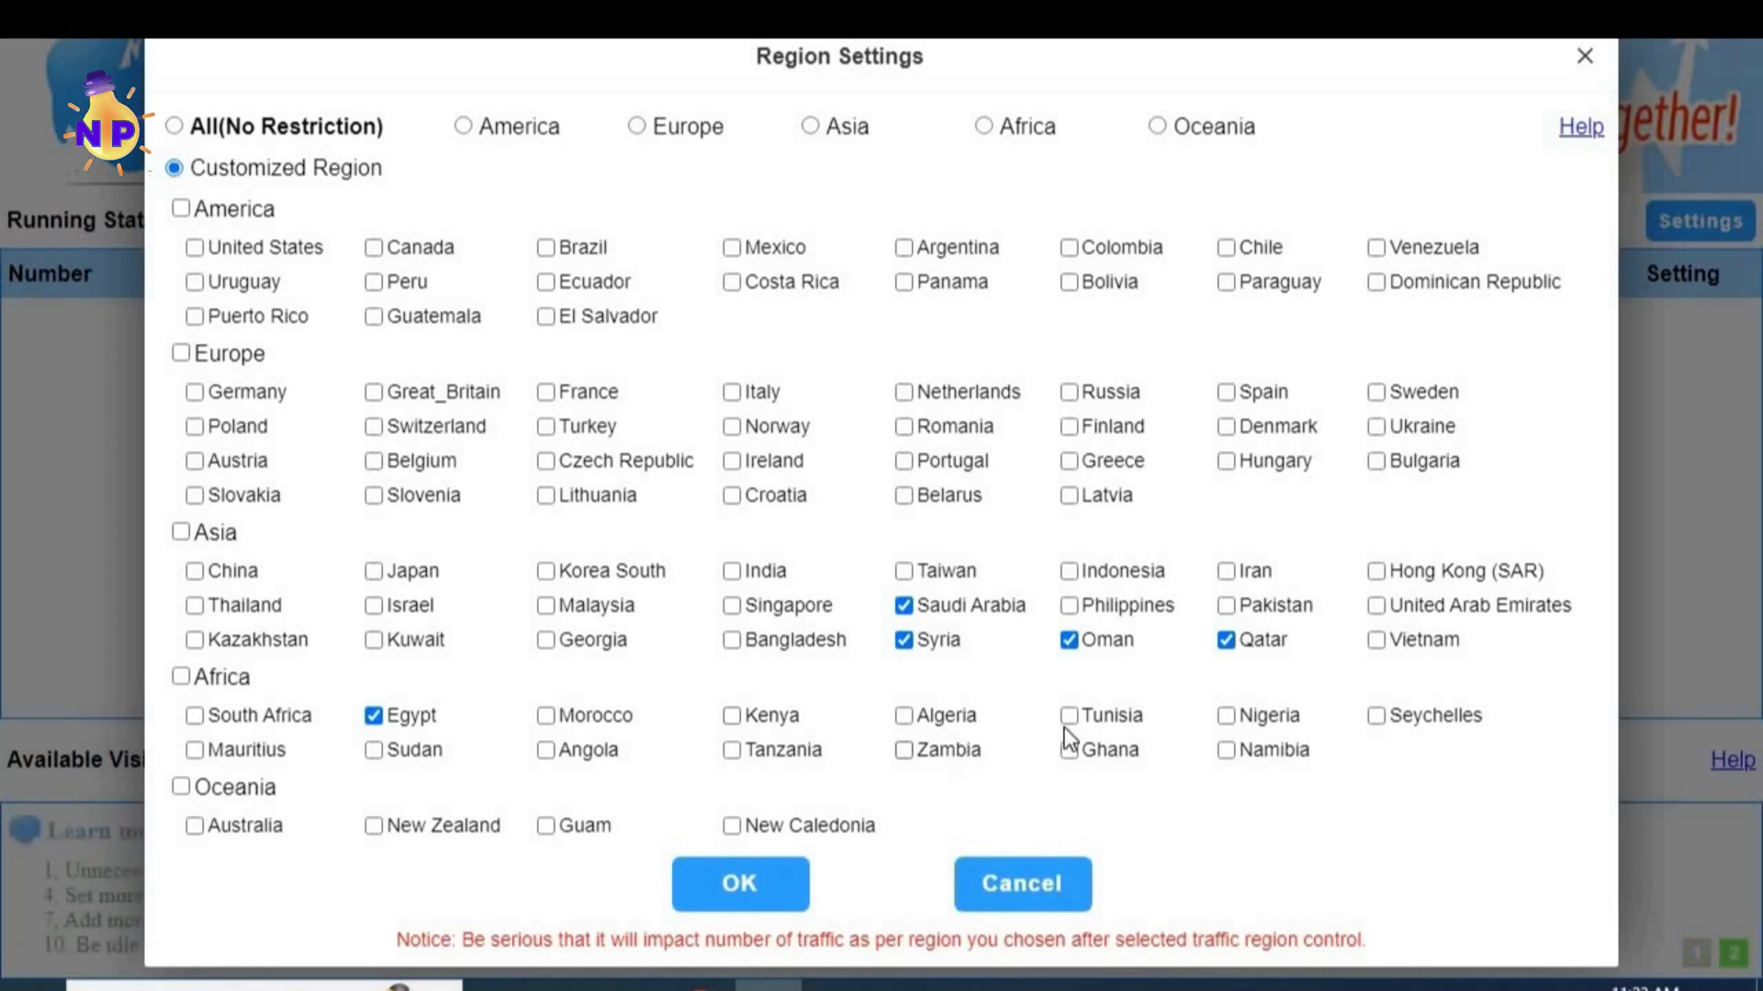
left_click(733, 751)
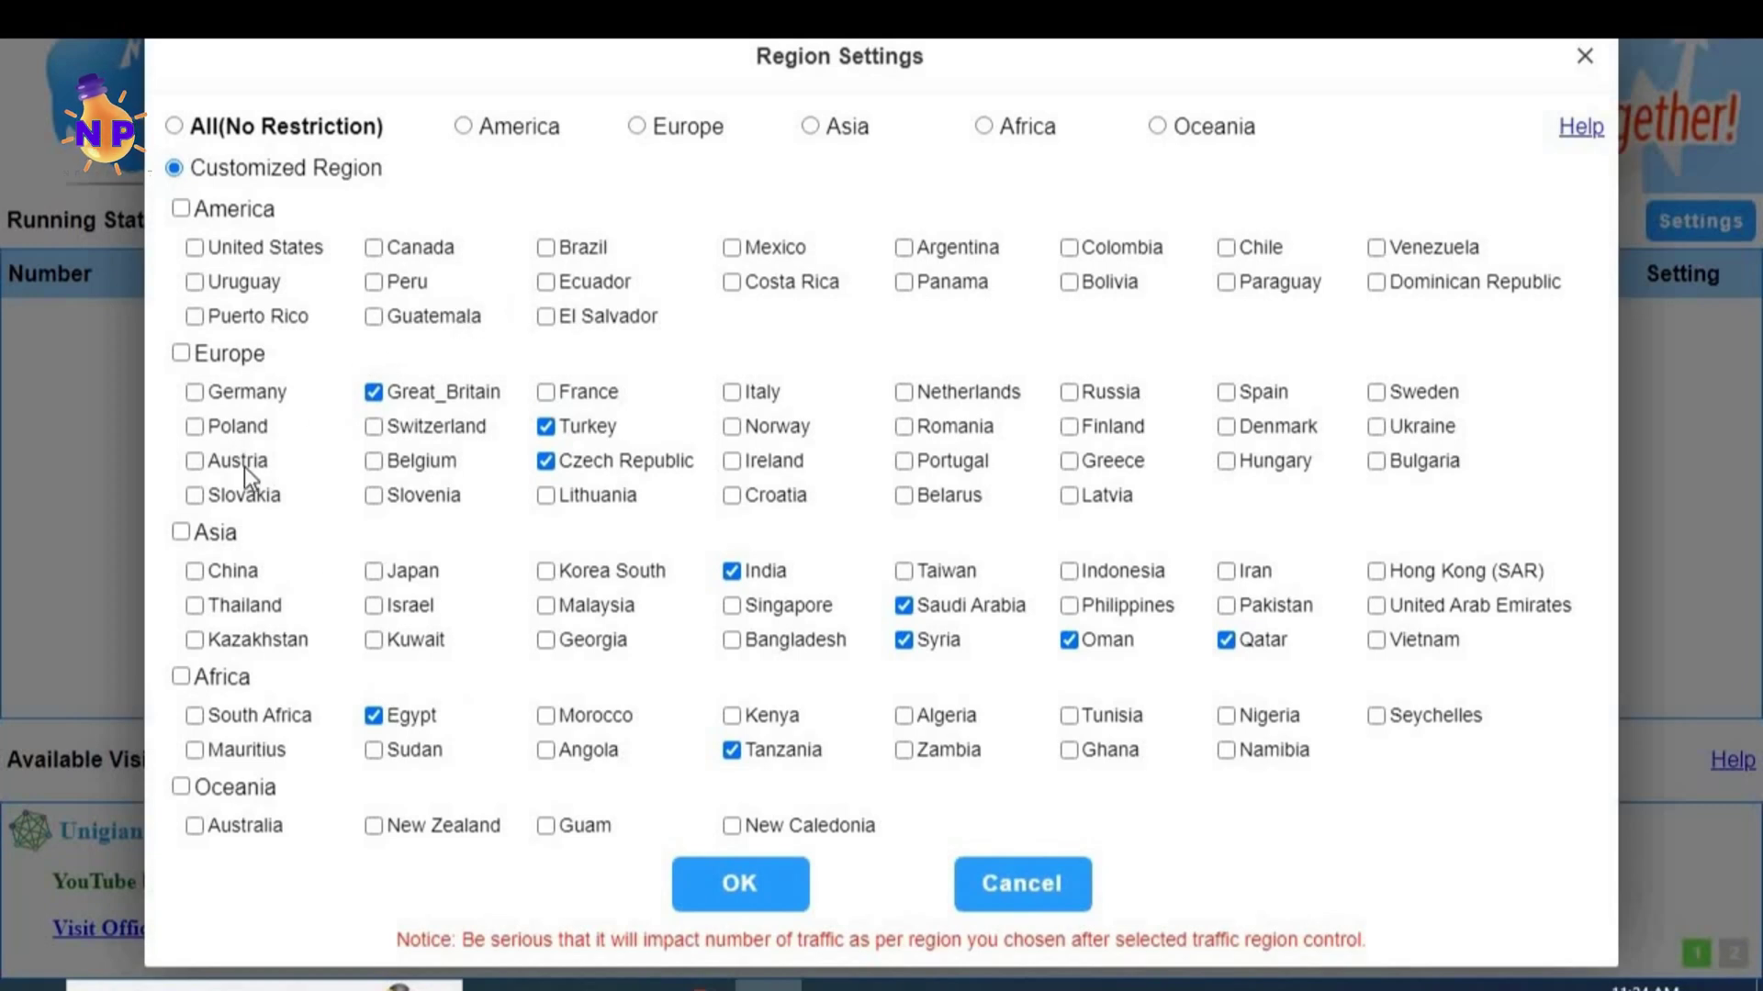
left_click(742, 889)
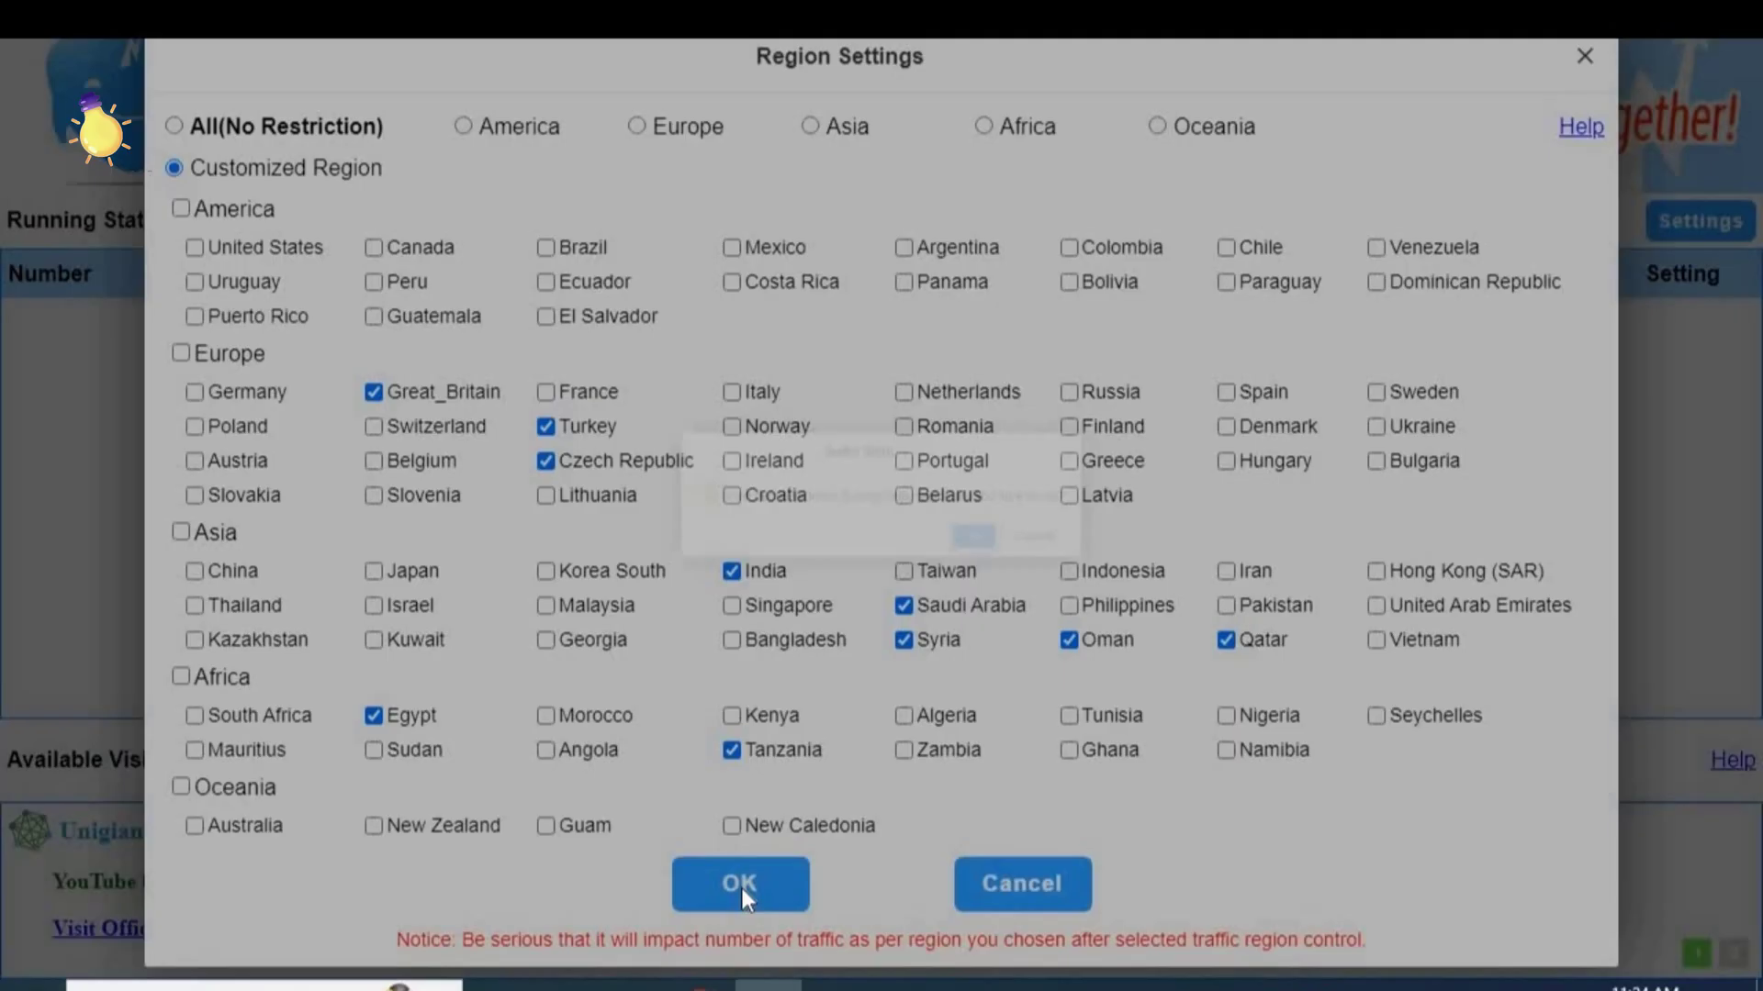
key("Return")
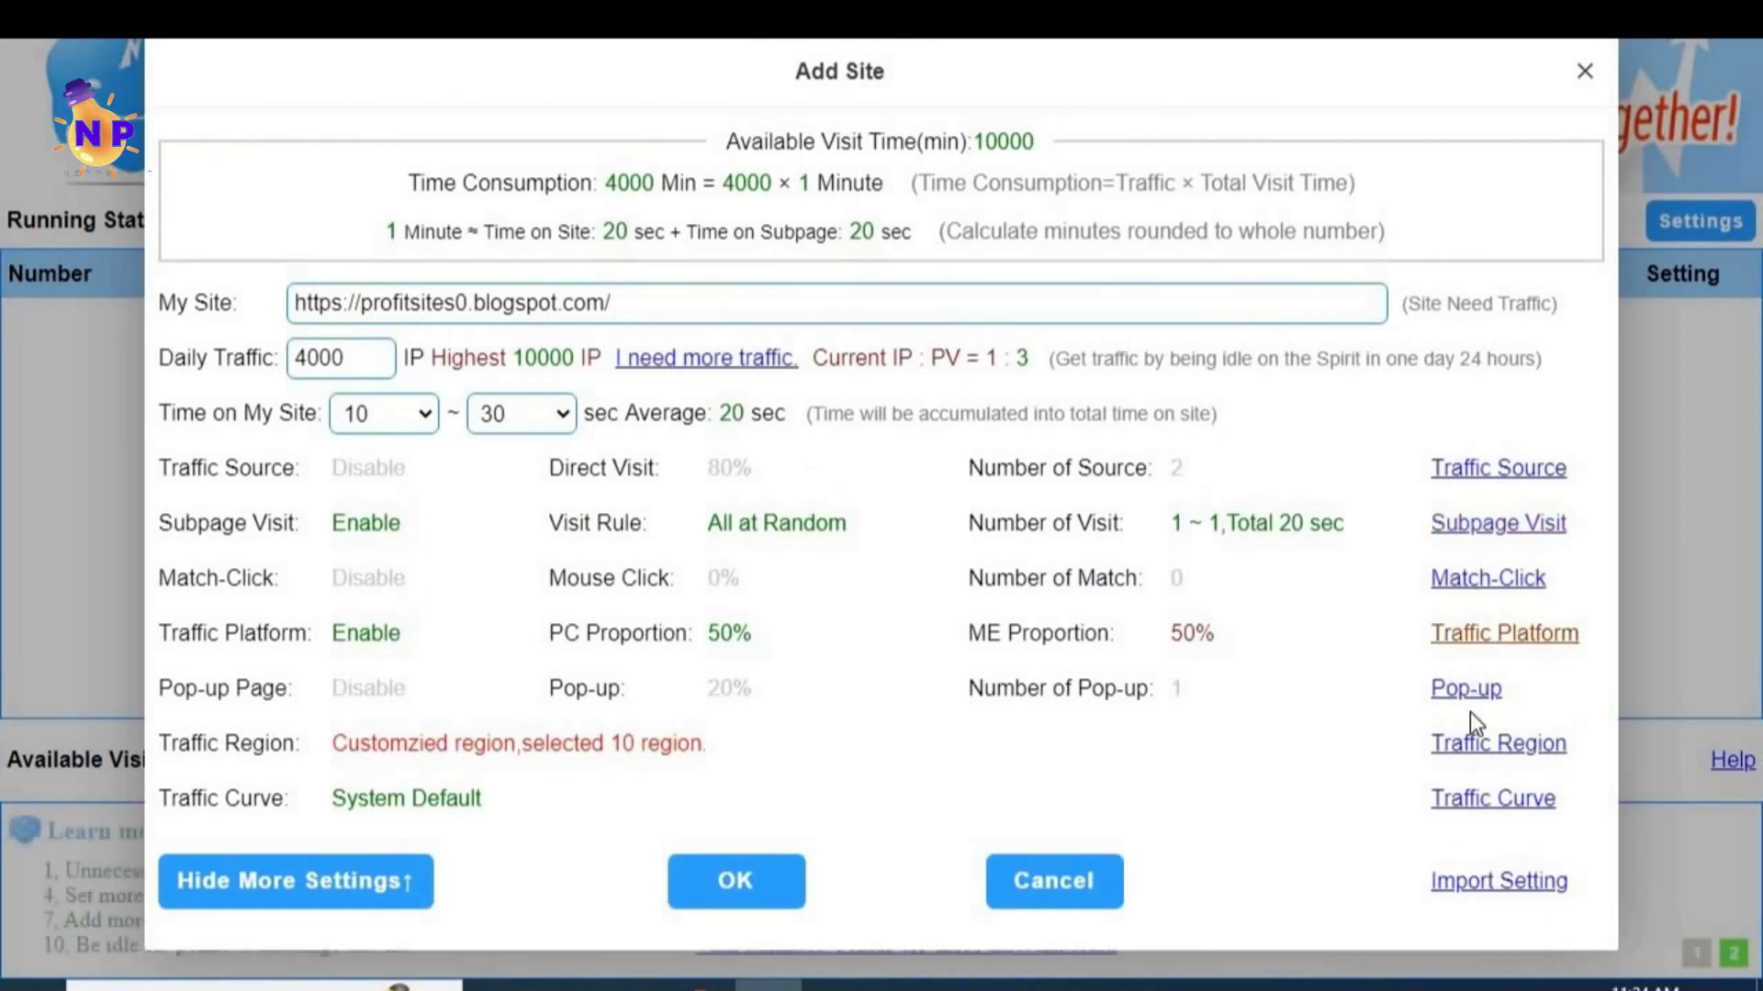
Step: Check the import setting option without importing a backup and save the new site with its configured settings
left_click(1500, 883)
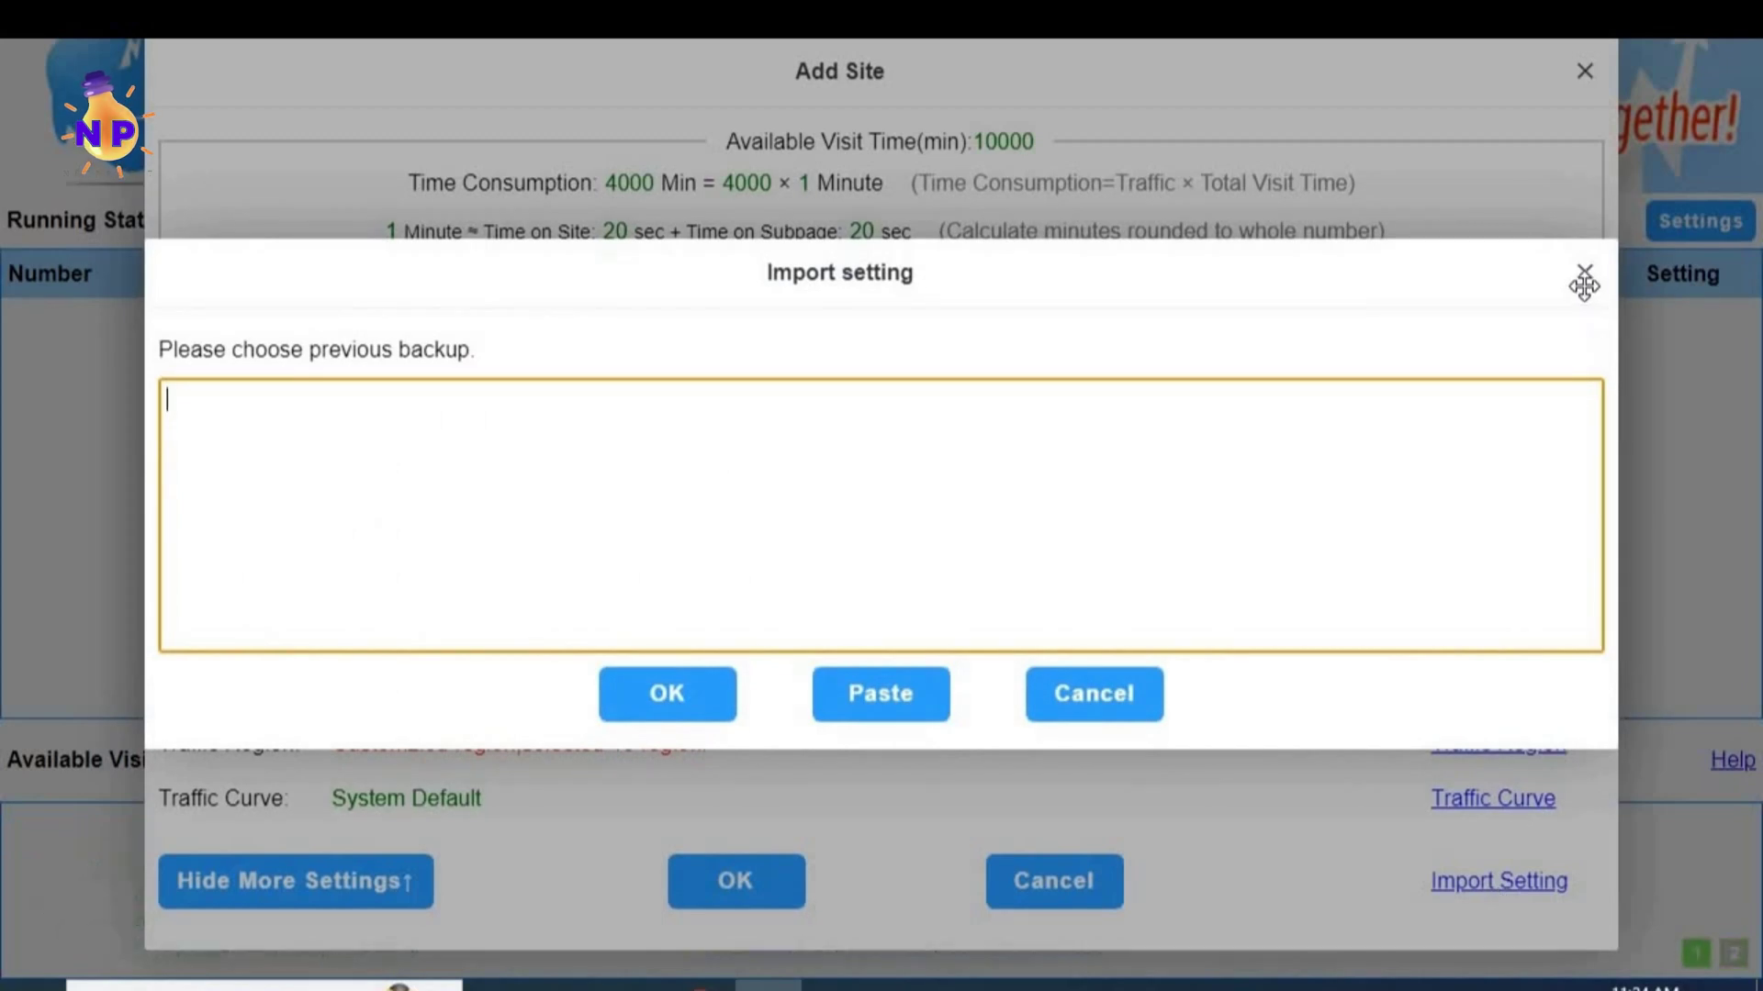
left_click(1584, 276)
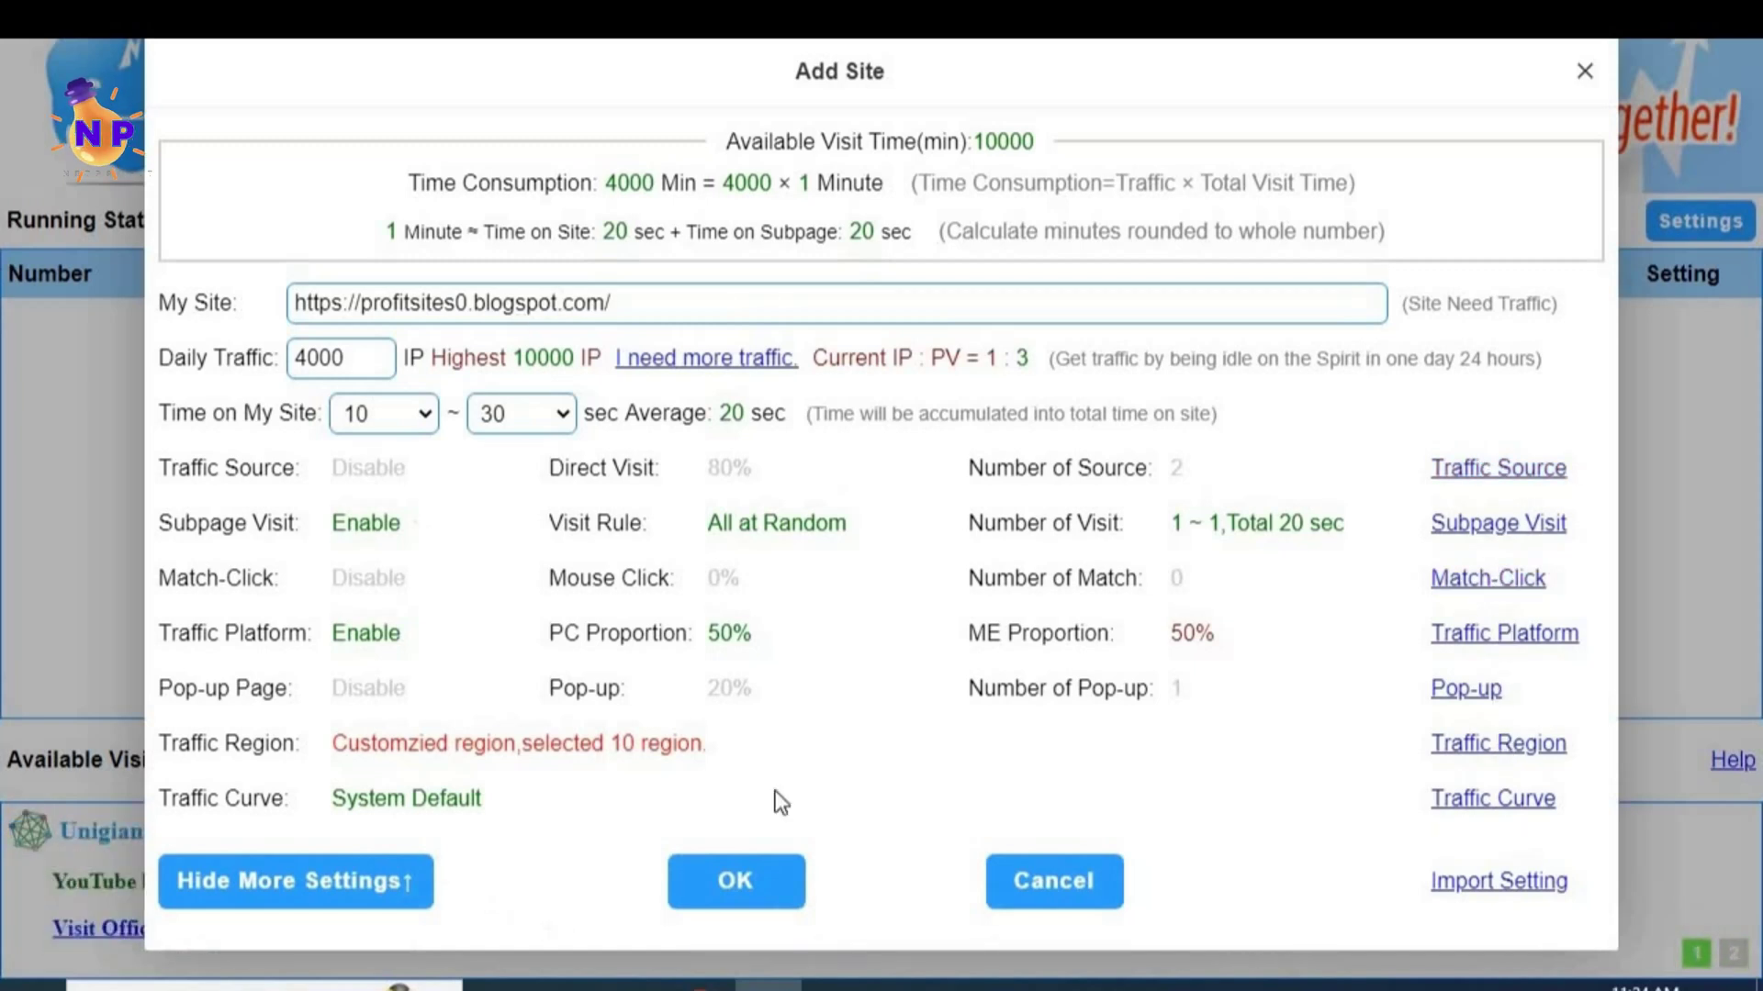
left_click(761, 900)
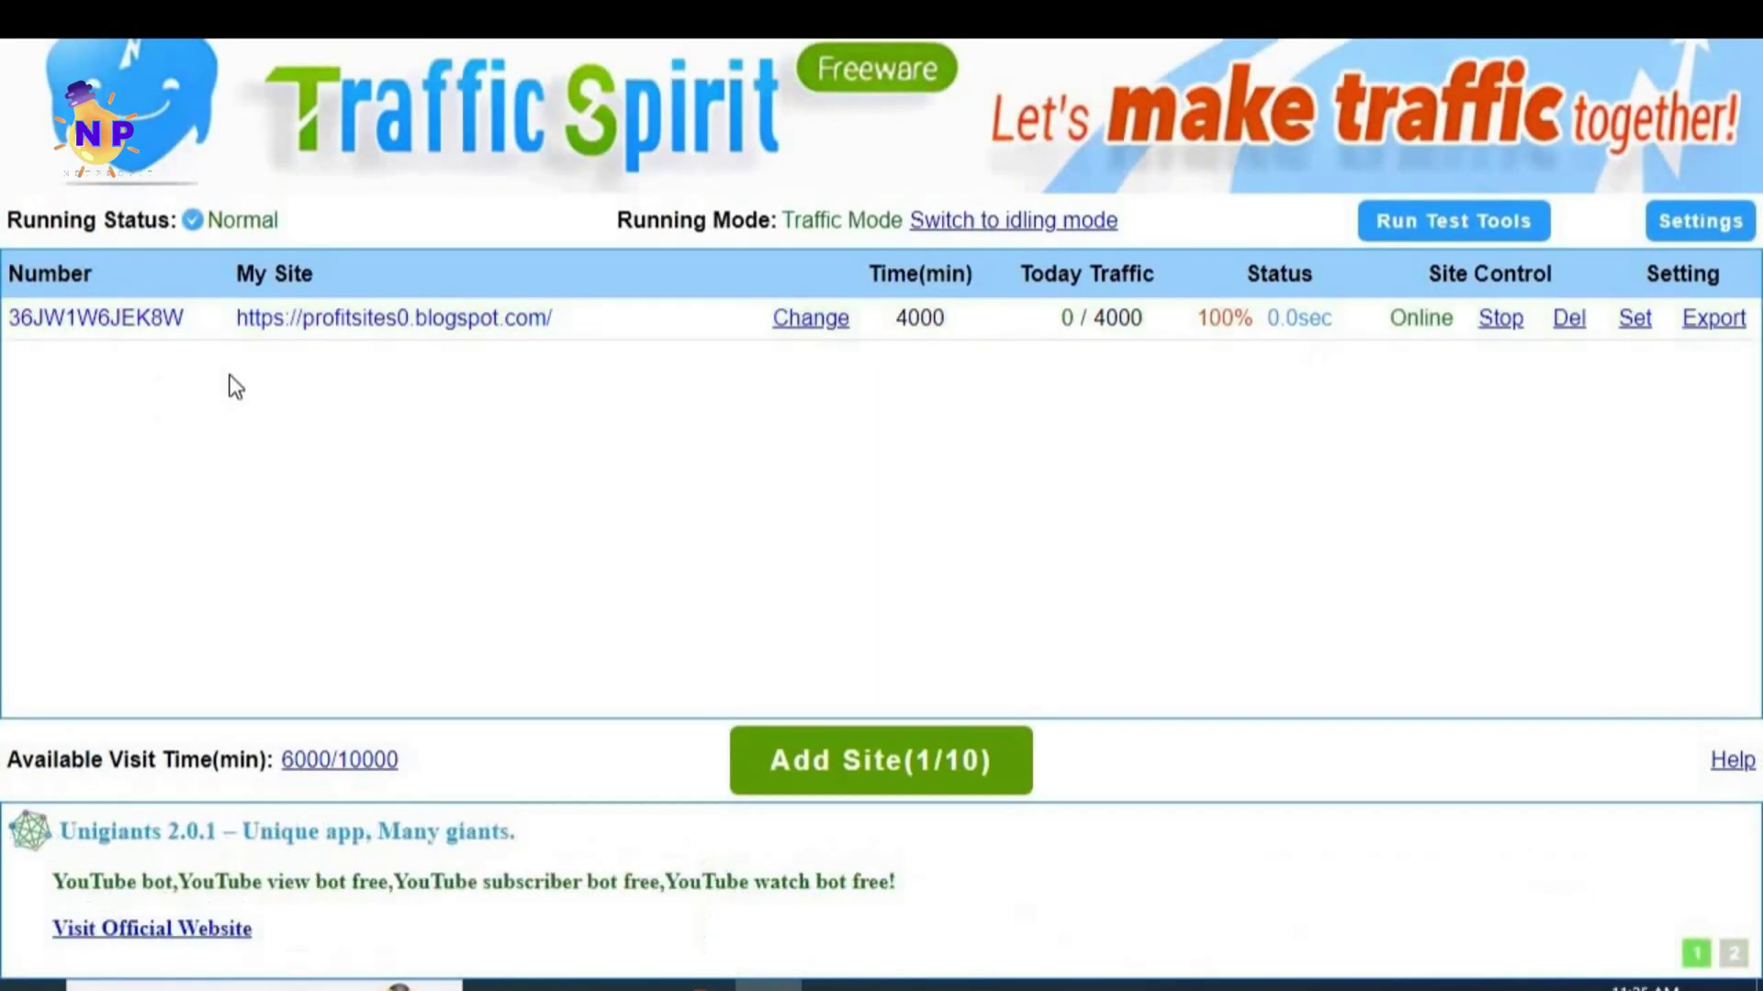
Step: Review the added site's settings without changing them and bring up the confirmation for stopping its traffic
left_click(1626, 332)
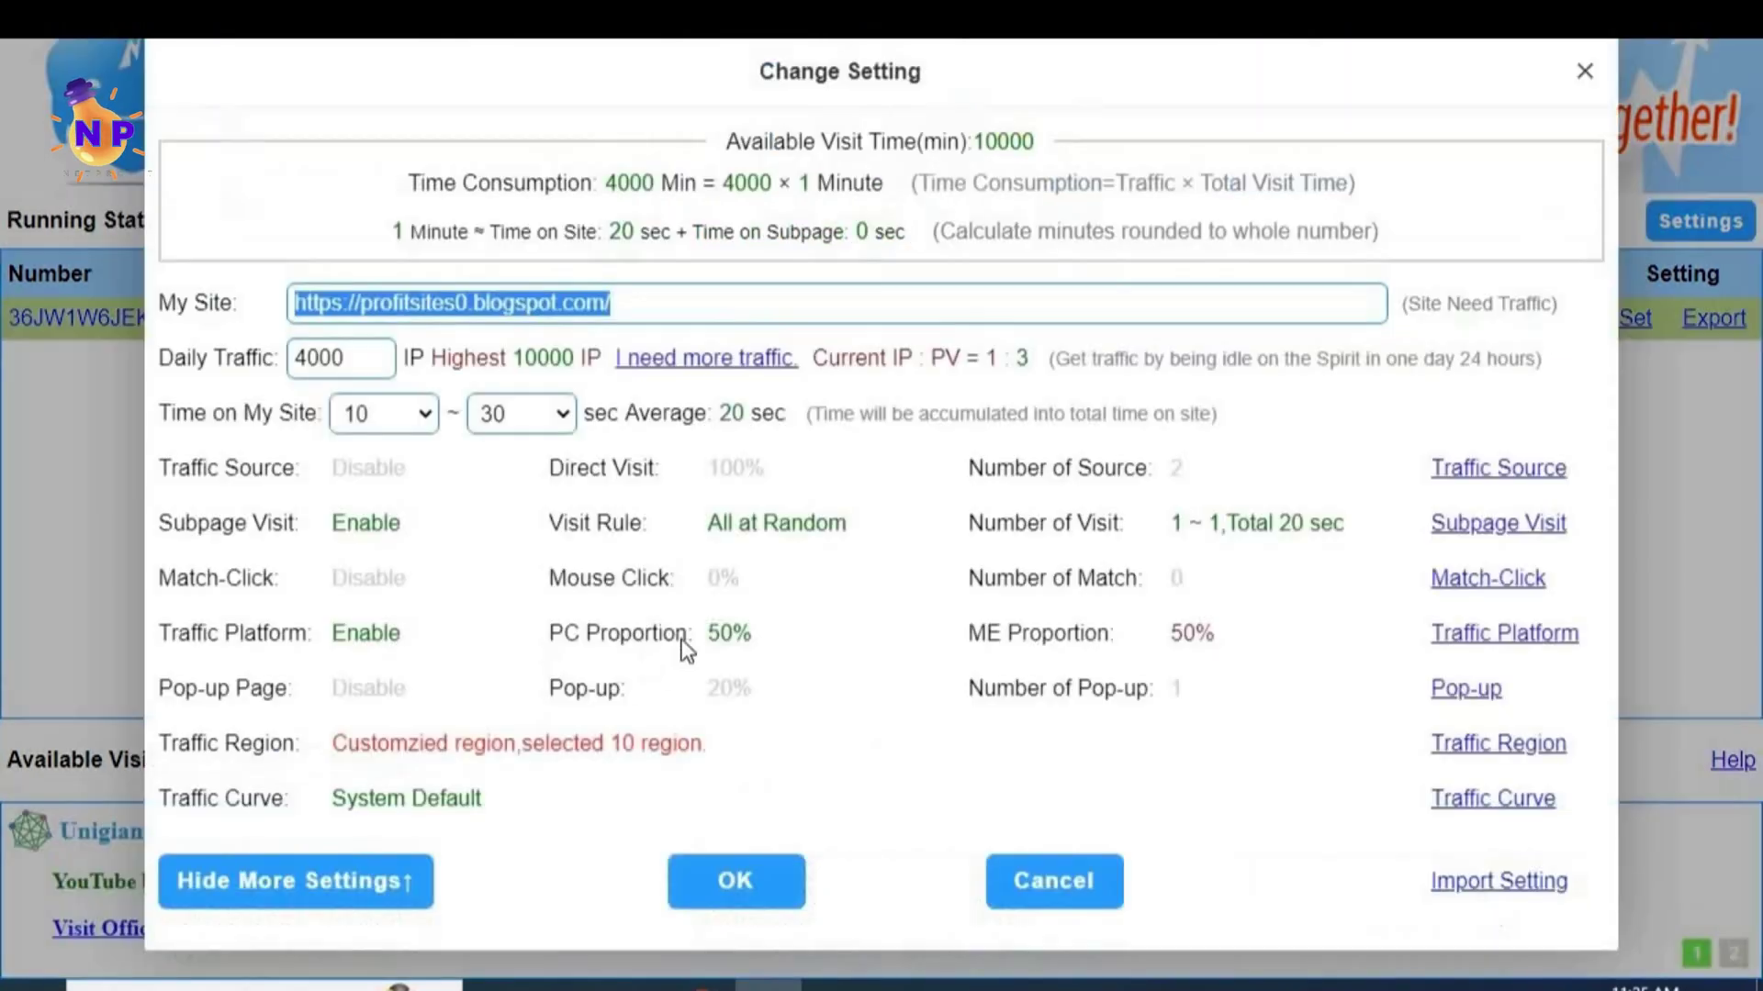
left_click(1584, 72)
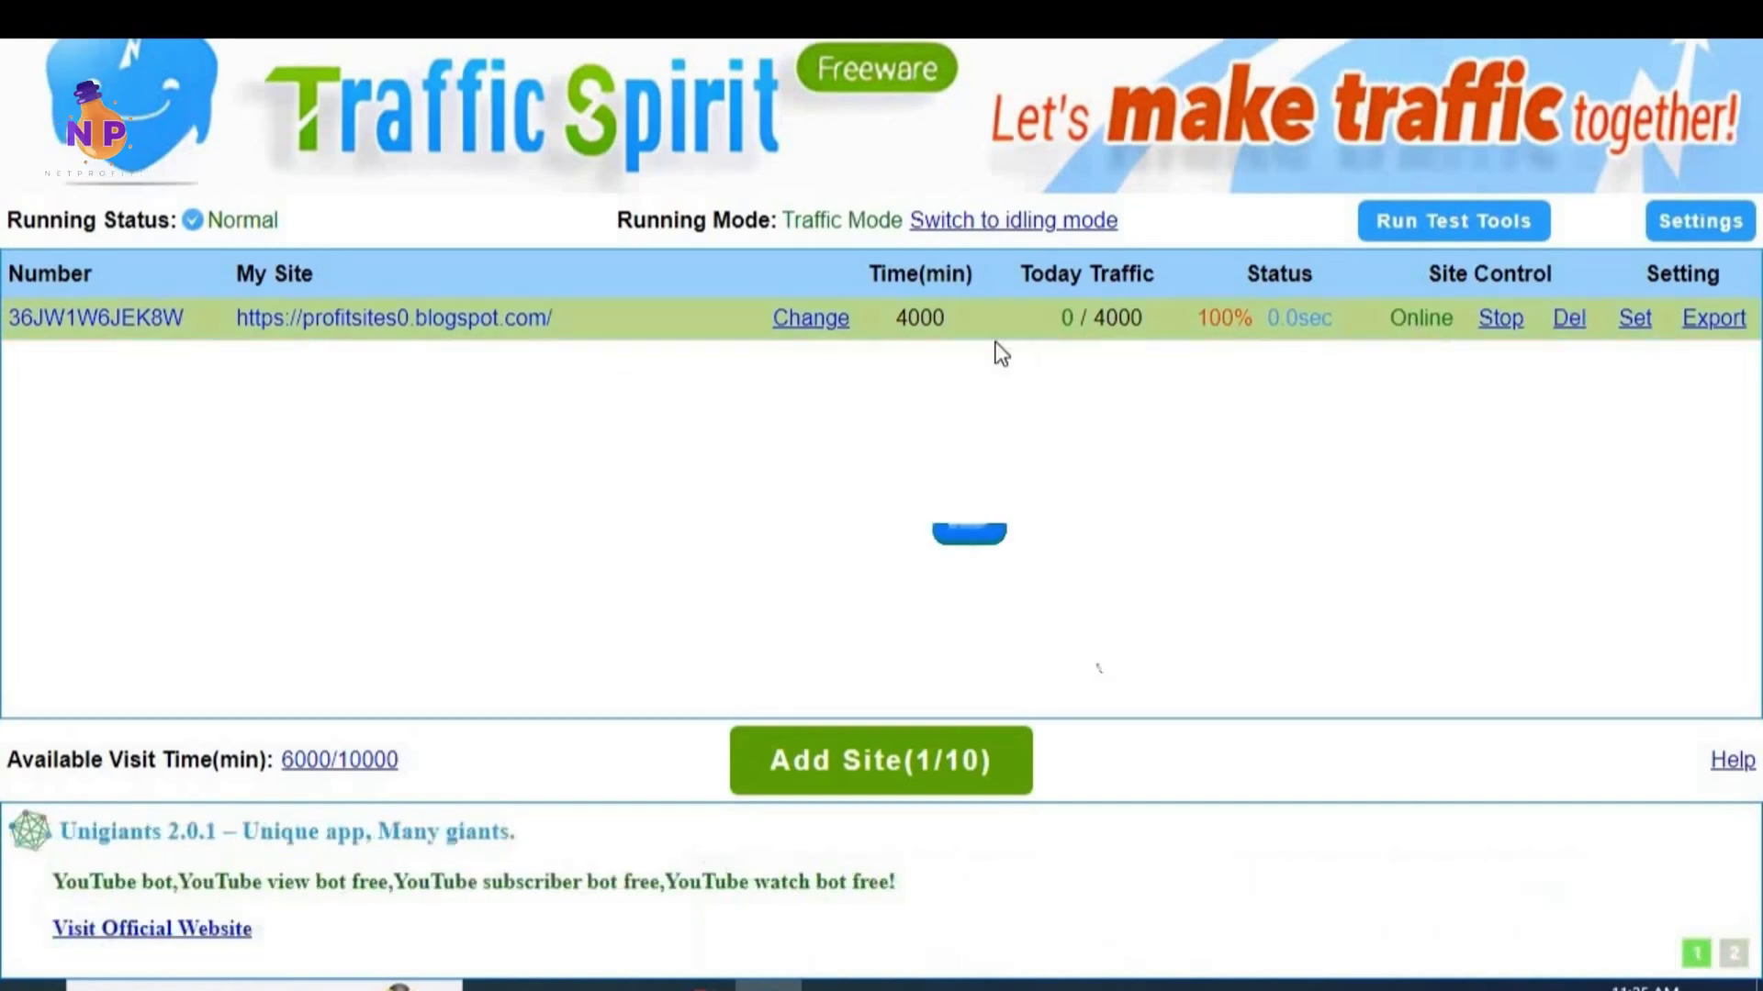
left_click(1500, 321)
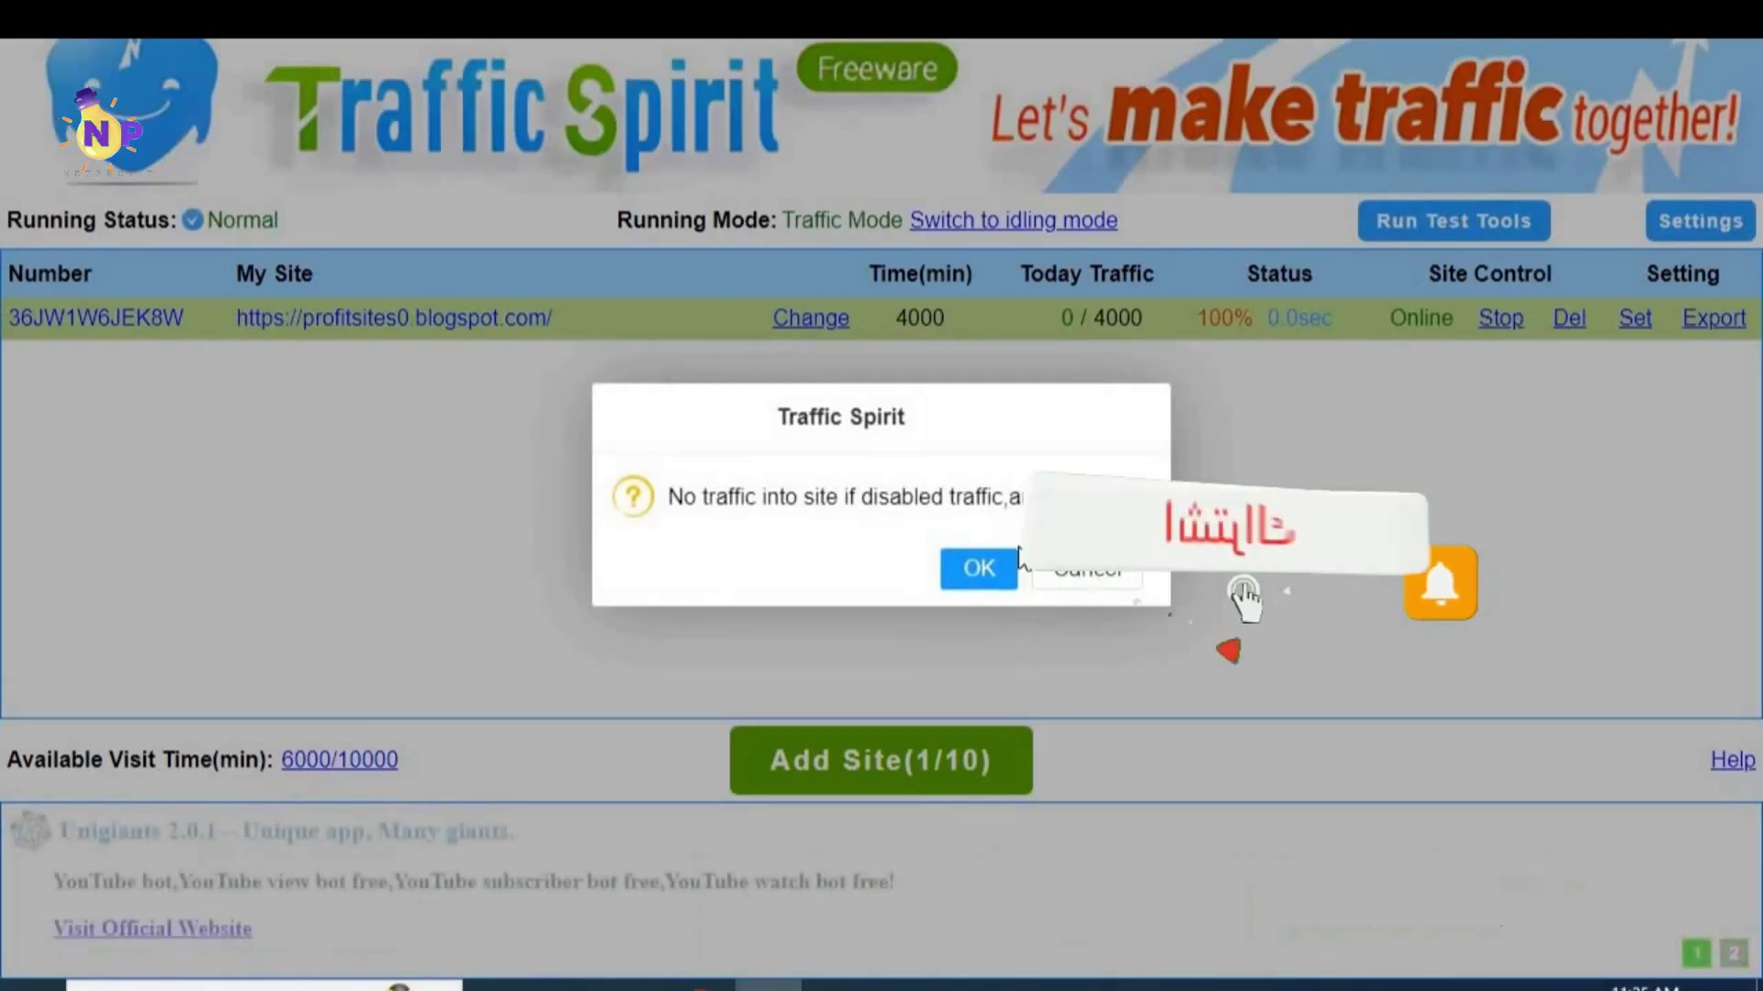
key("Return")
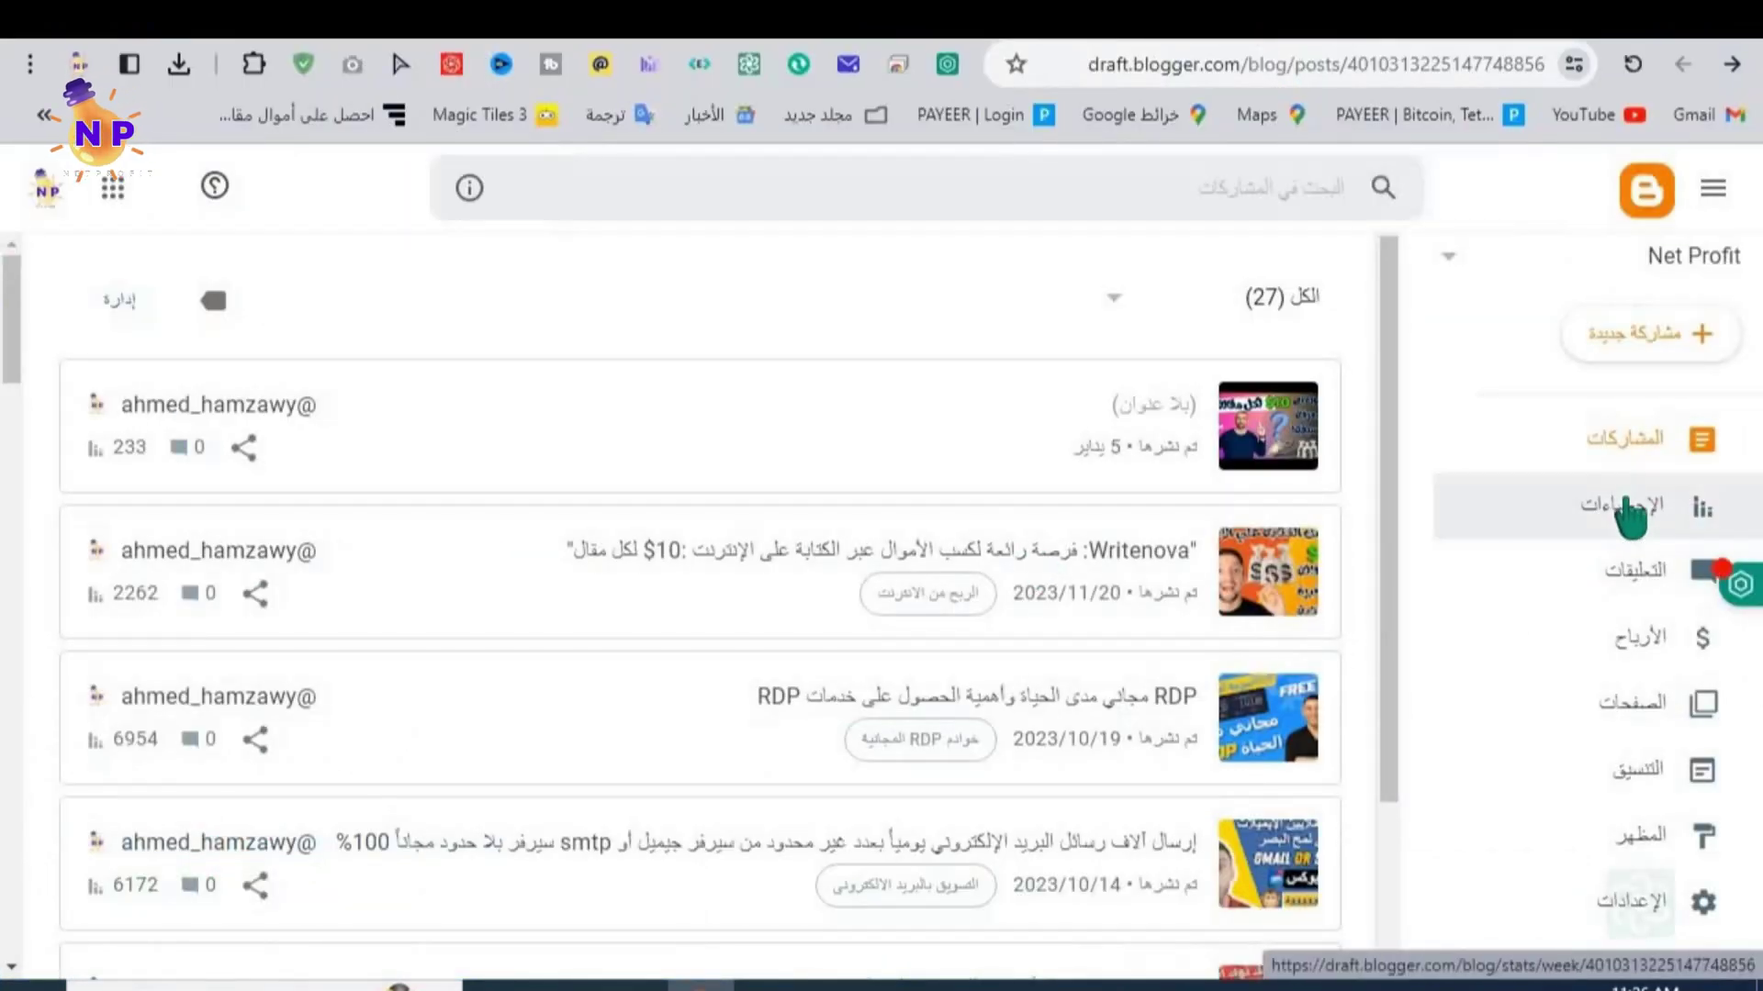
Step: In Blogger, open the Net Profit blog's statistics and set their time range to الآن (now)
left_click(1628, 510)
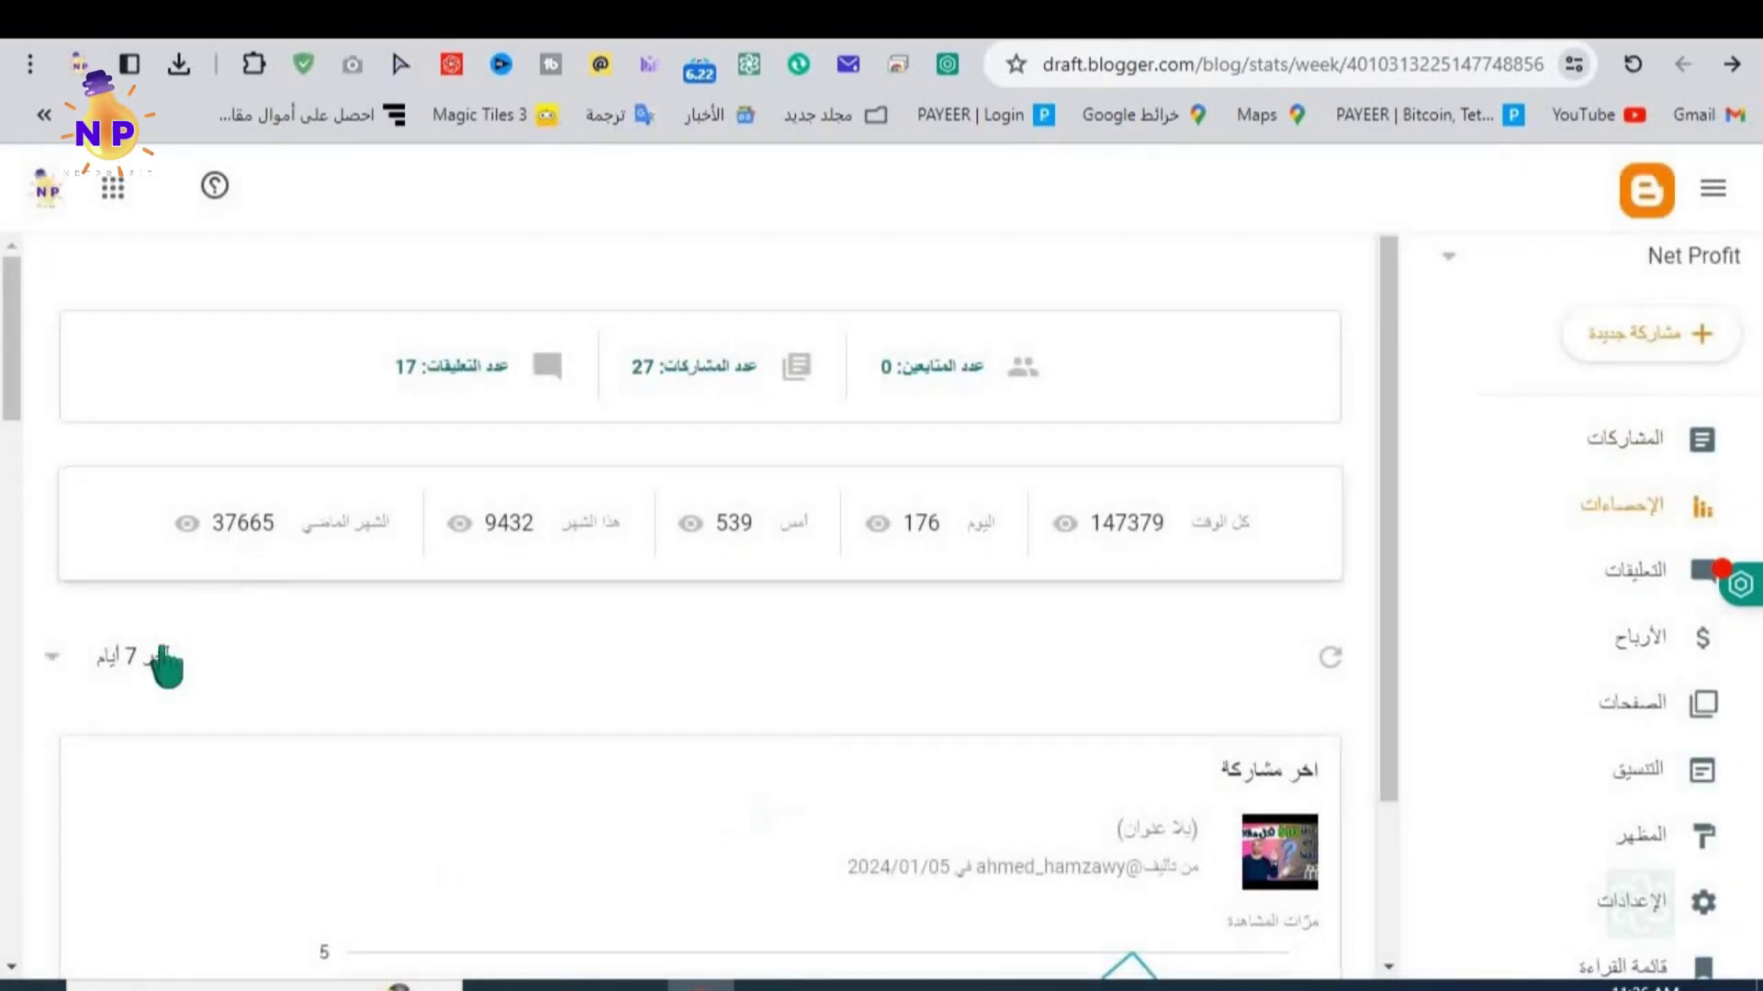
left_click(115, 661)
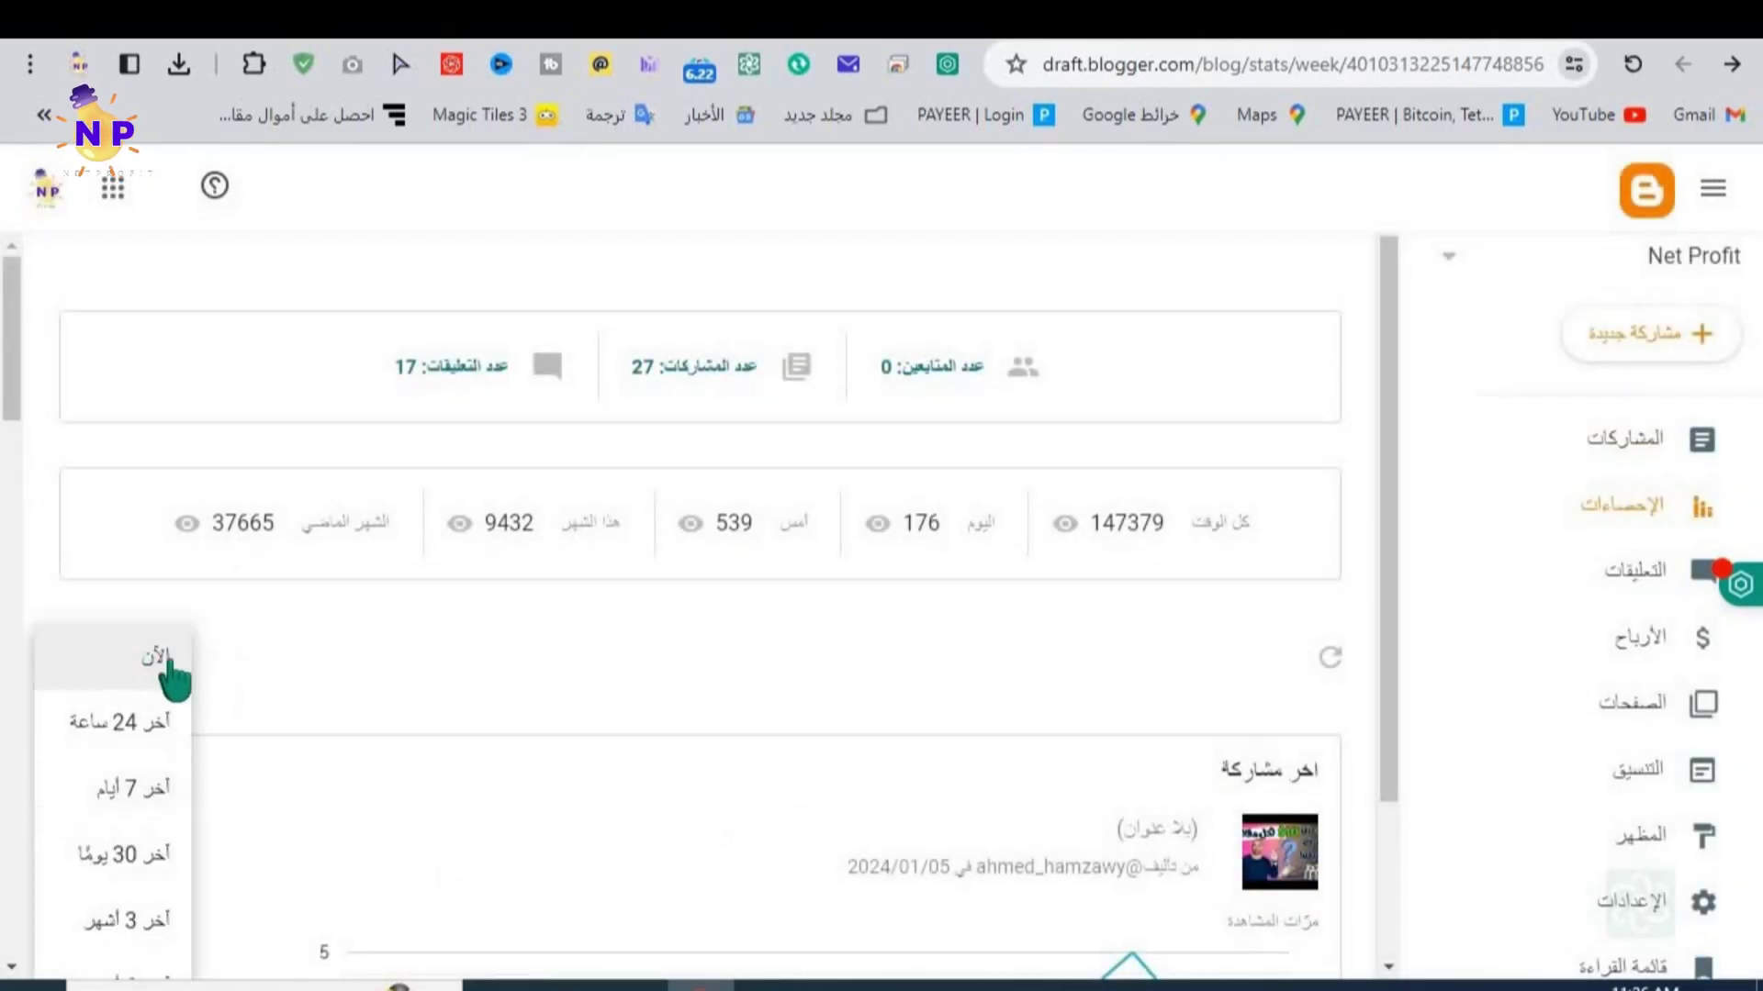
scroll(154, 597, "down", 2)
left_click(151, 537)
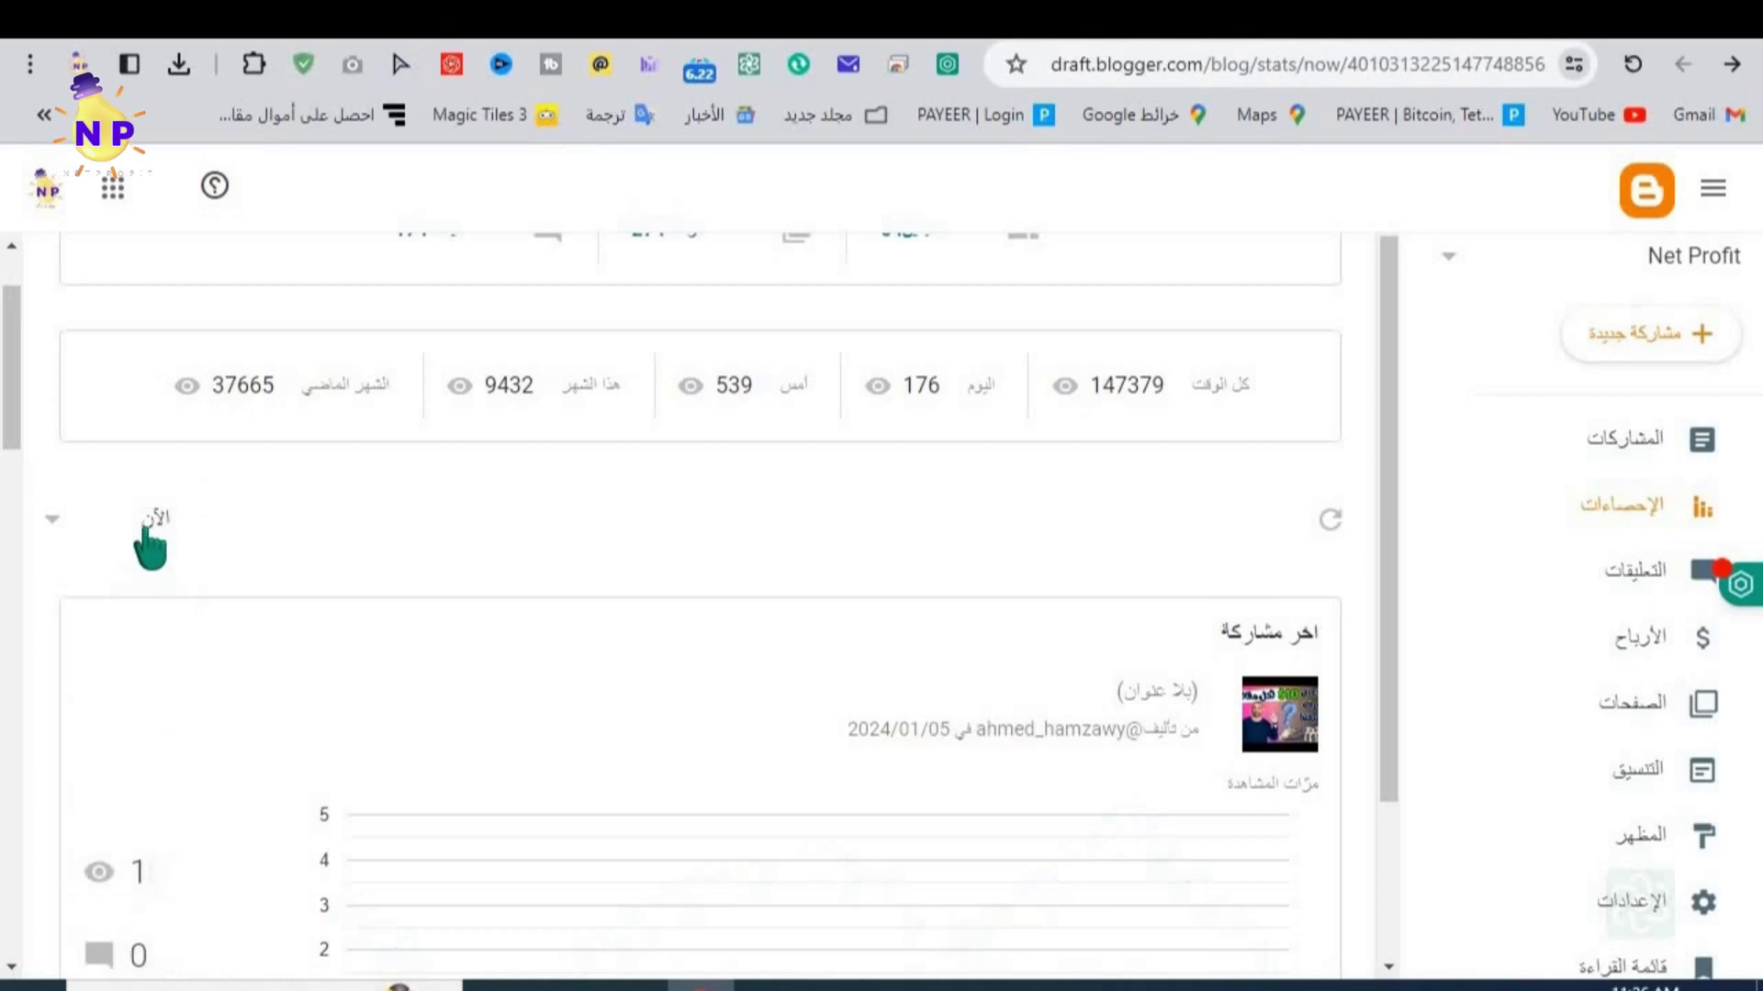
Step: Examine the blog's view totals, the recent views charts and the view counts of the individual posts
scroll(760, 608, "down", 4)
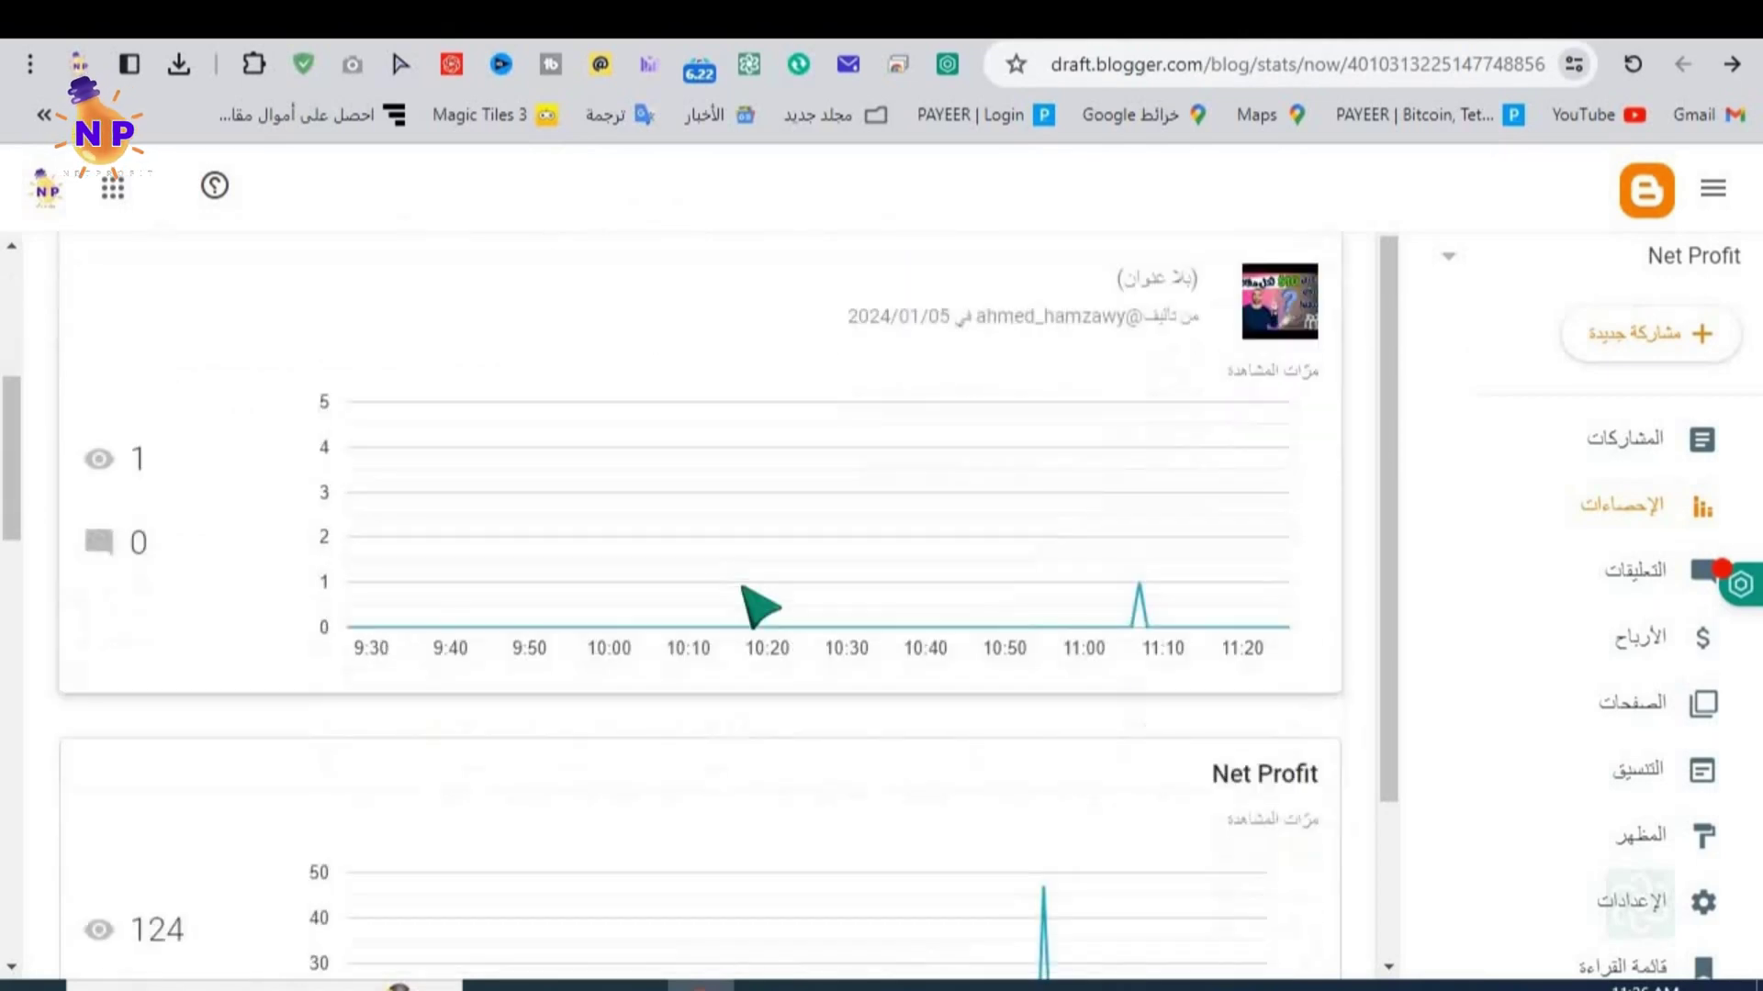
scroll(758, 606, "up", 8)
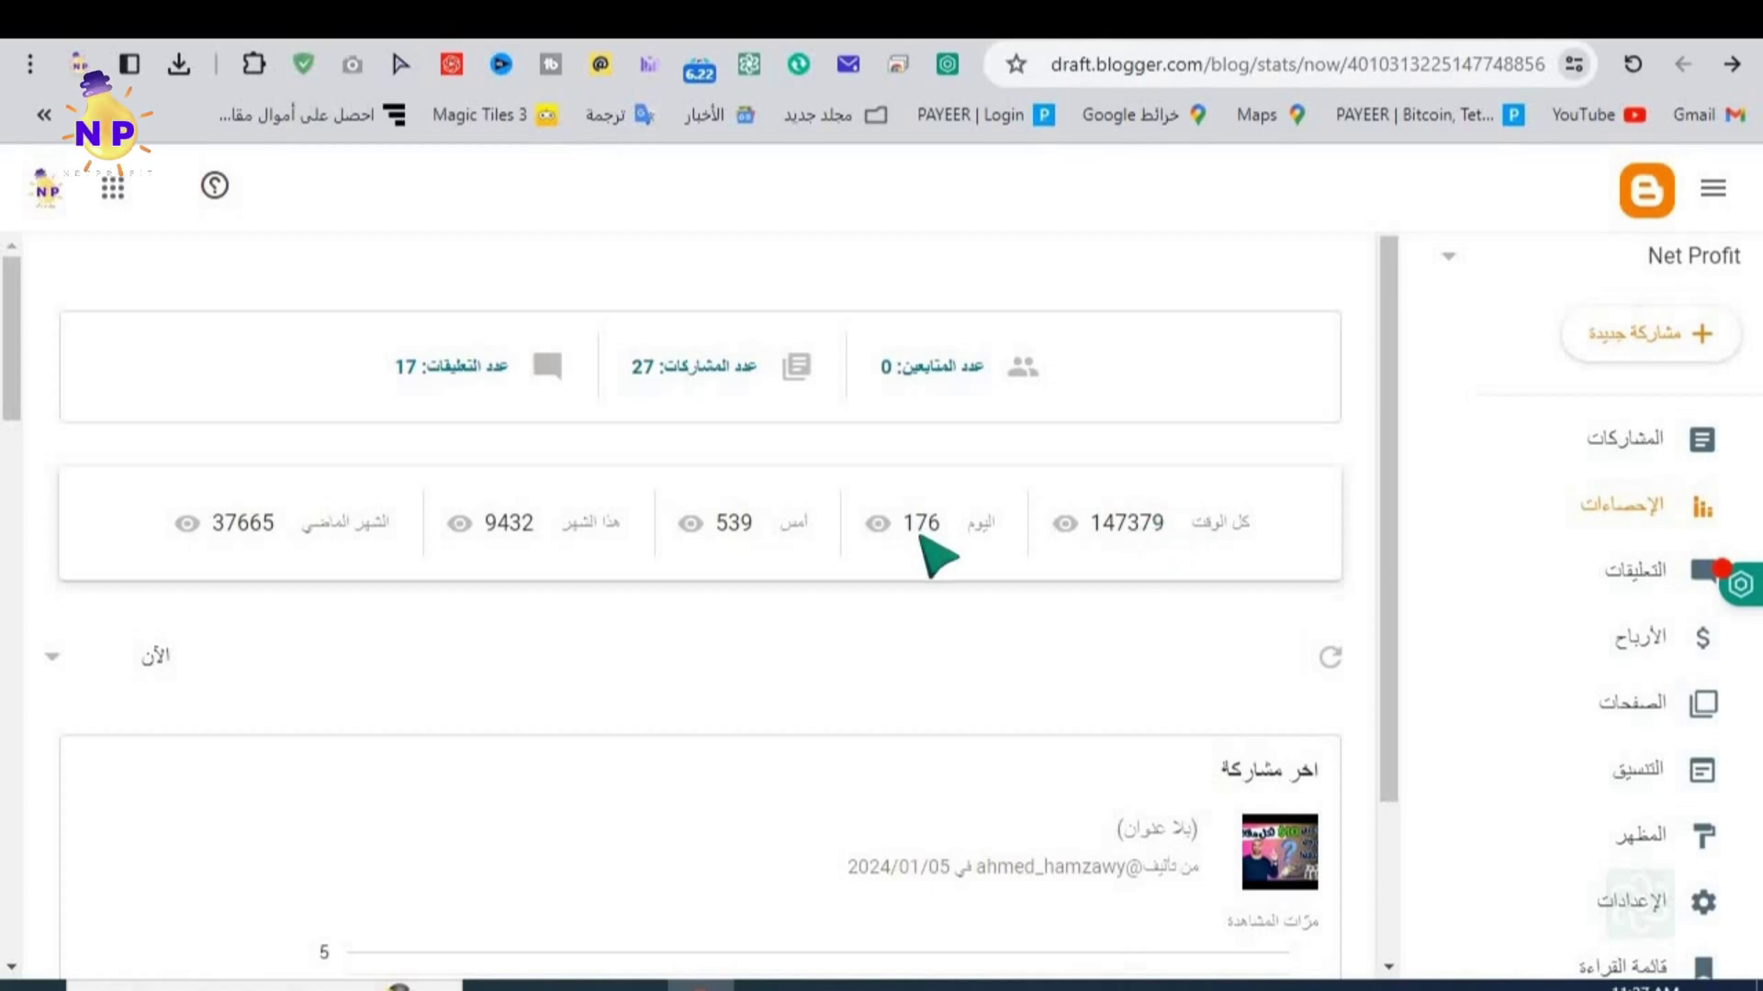
scroll(439, 712, "down", 14)
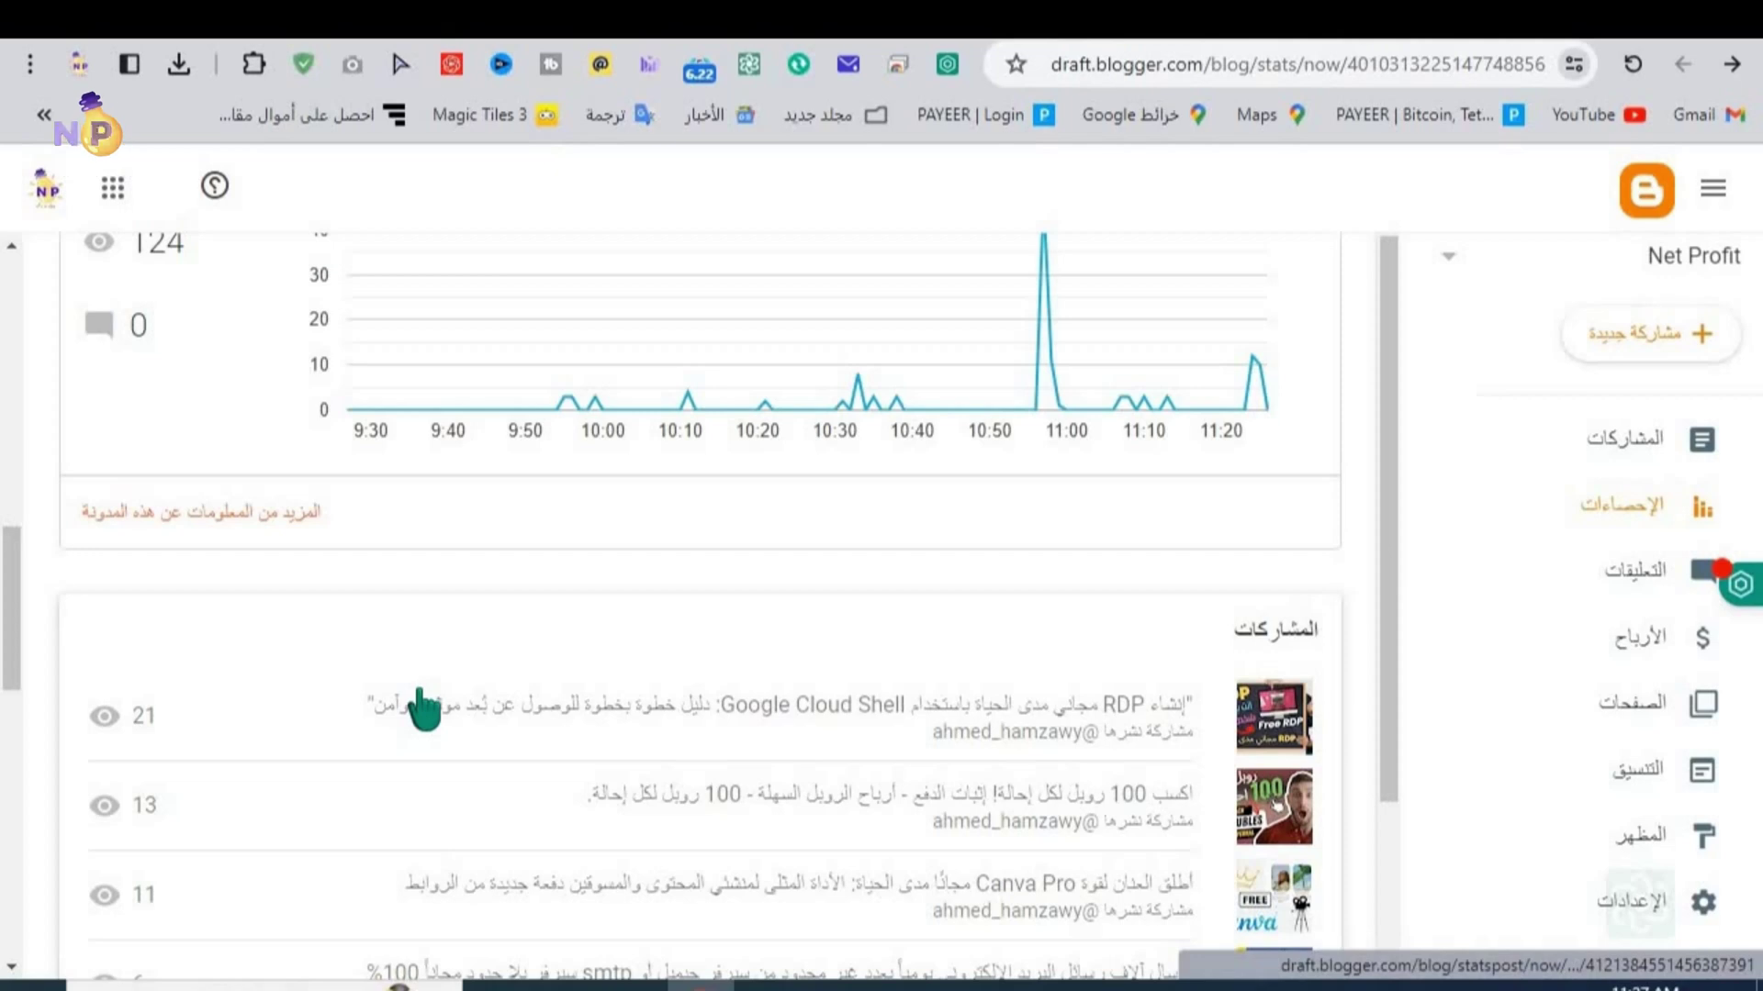
scroll(424, 708, "down", 3)
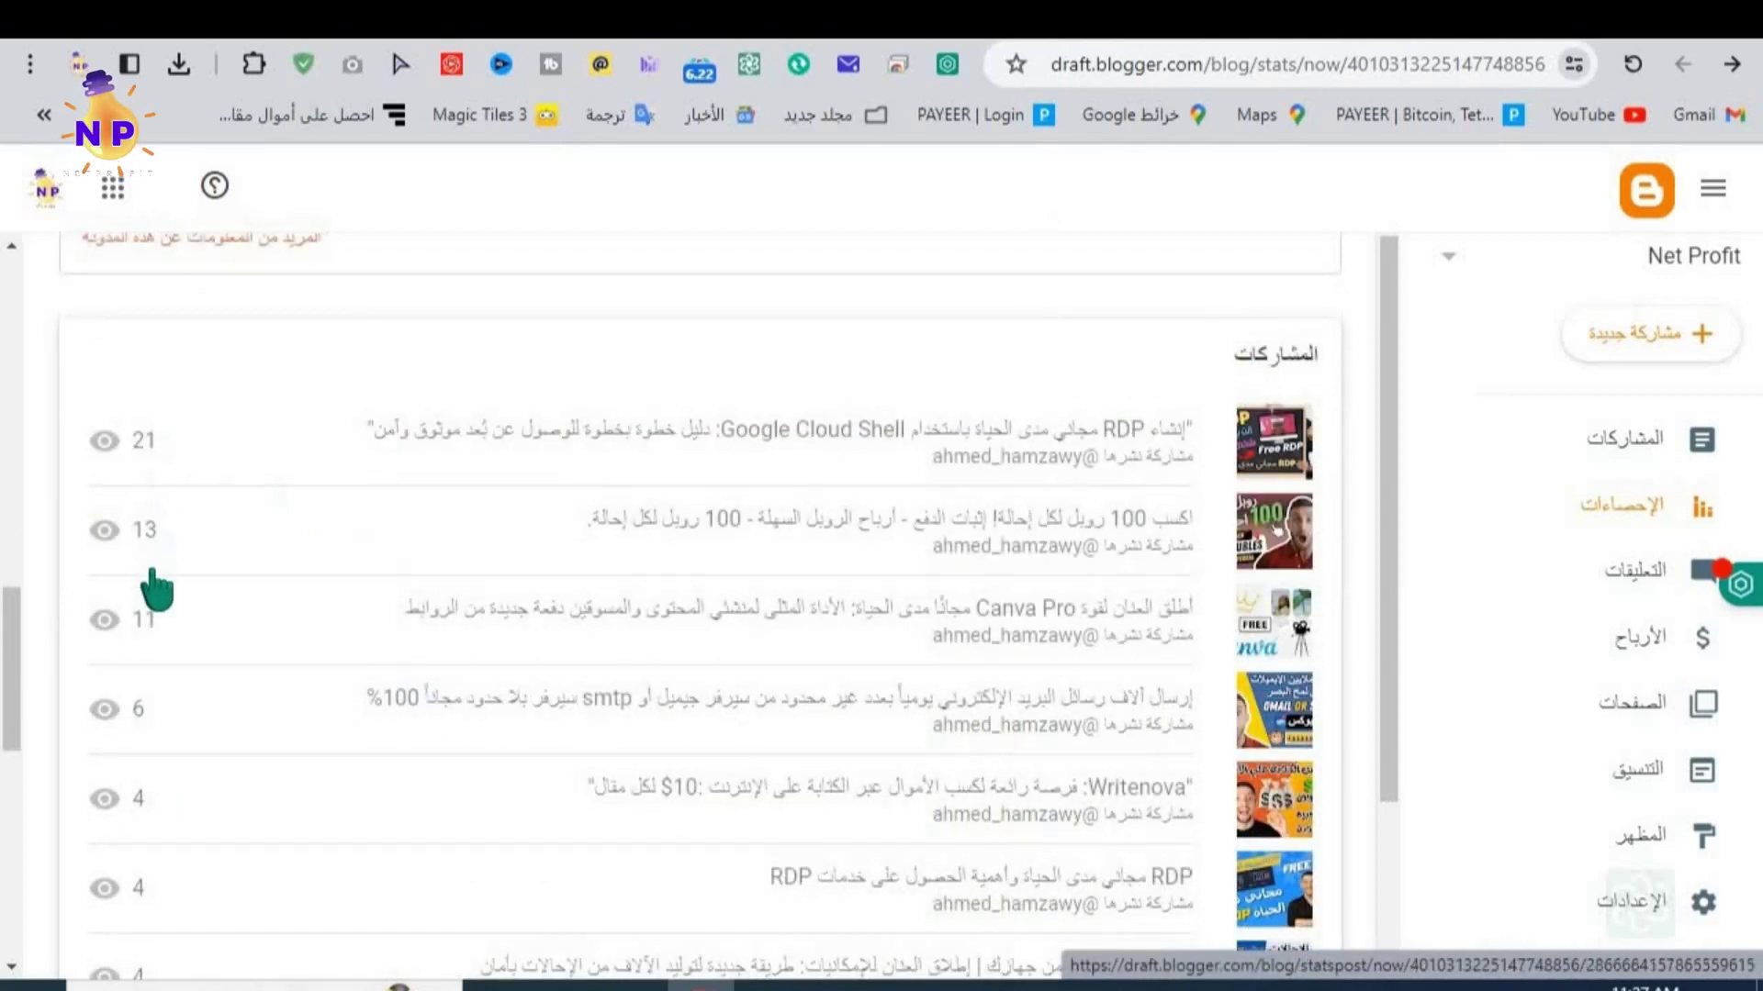
scroll(145, 577, "up", 3)
scroll(152, 551, "down", 3)
scroll(170, 515, "down", 1)
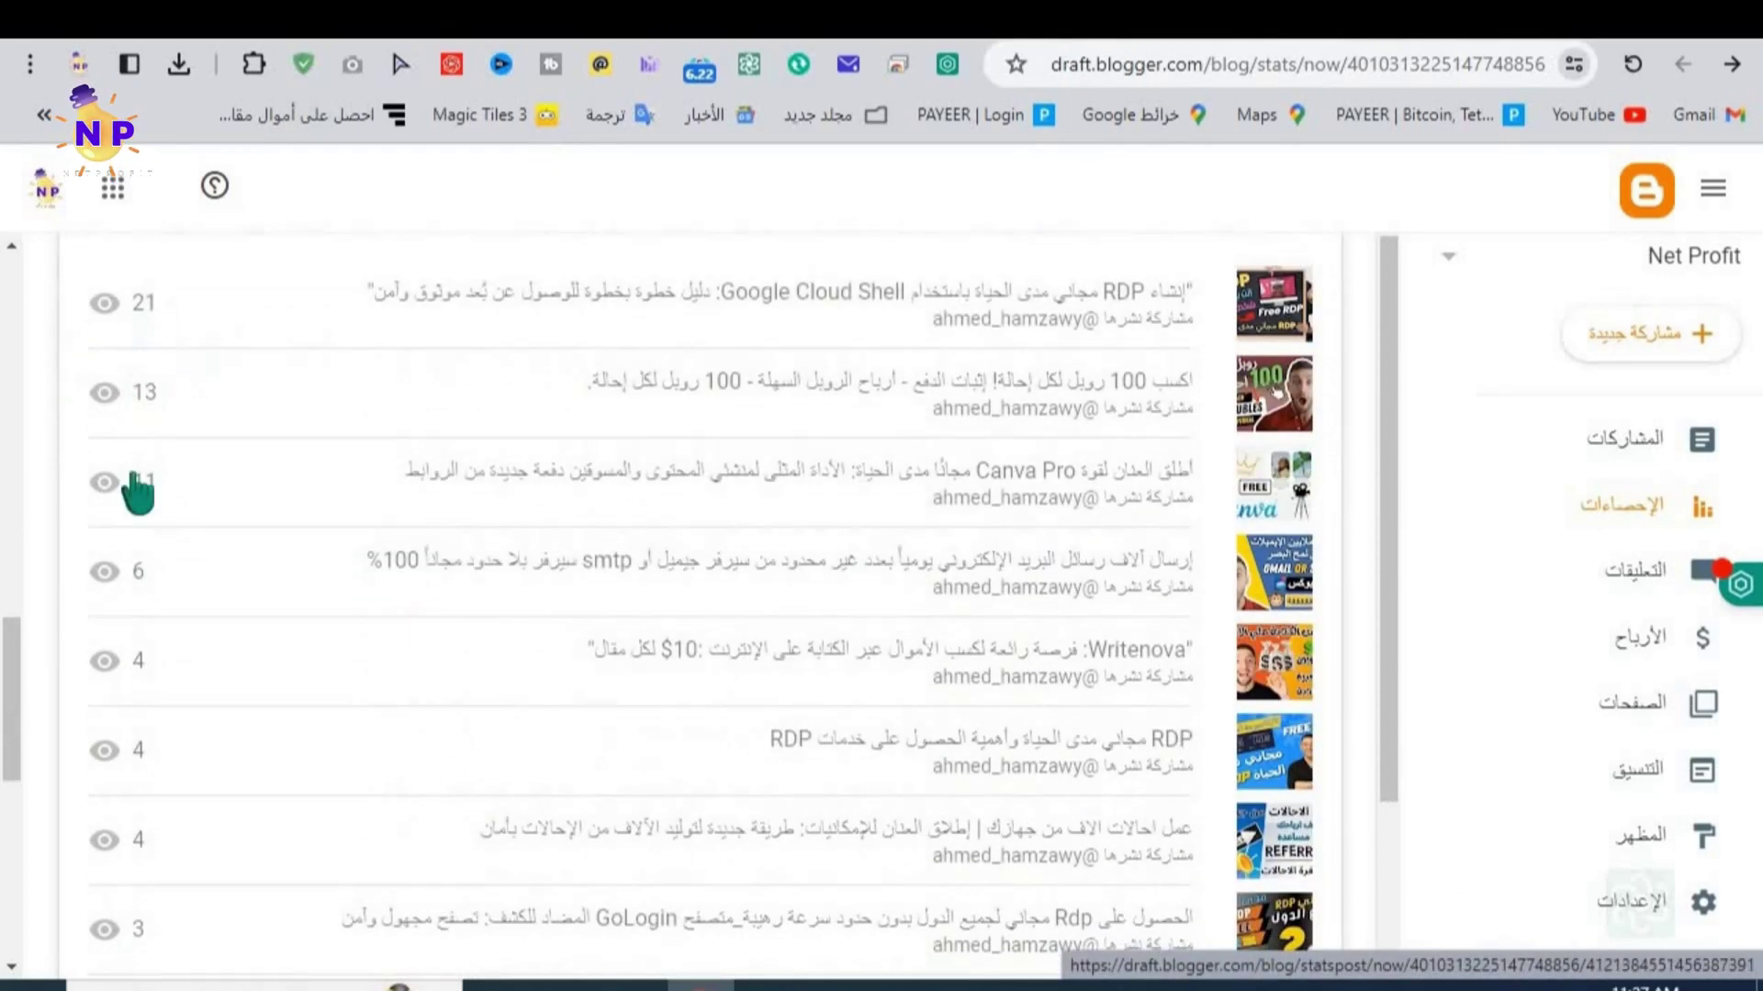
scroll(181, 725, "up", 10)
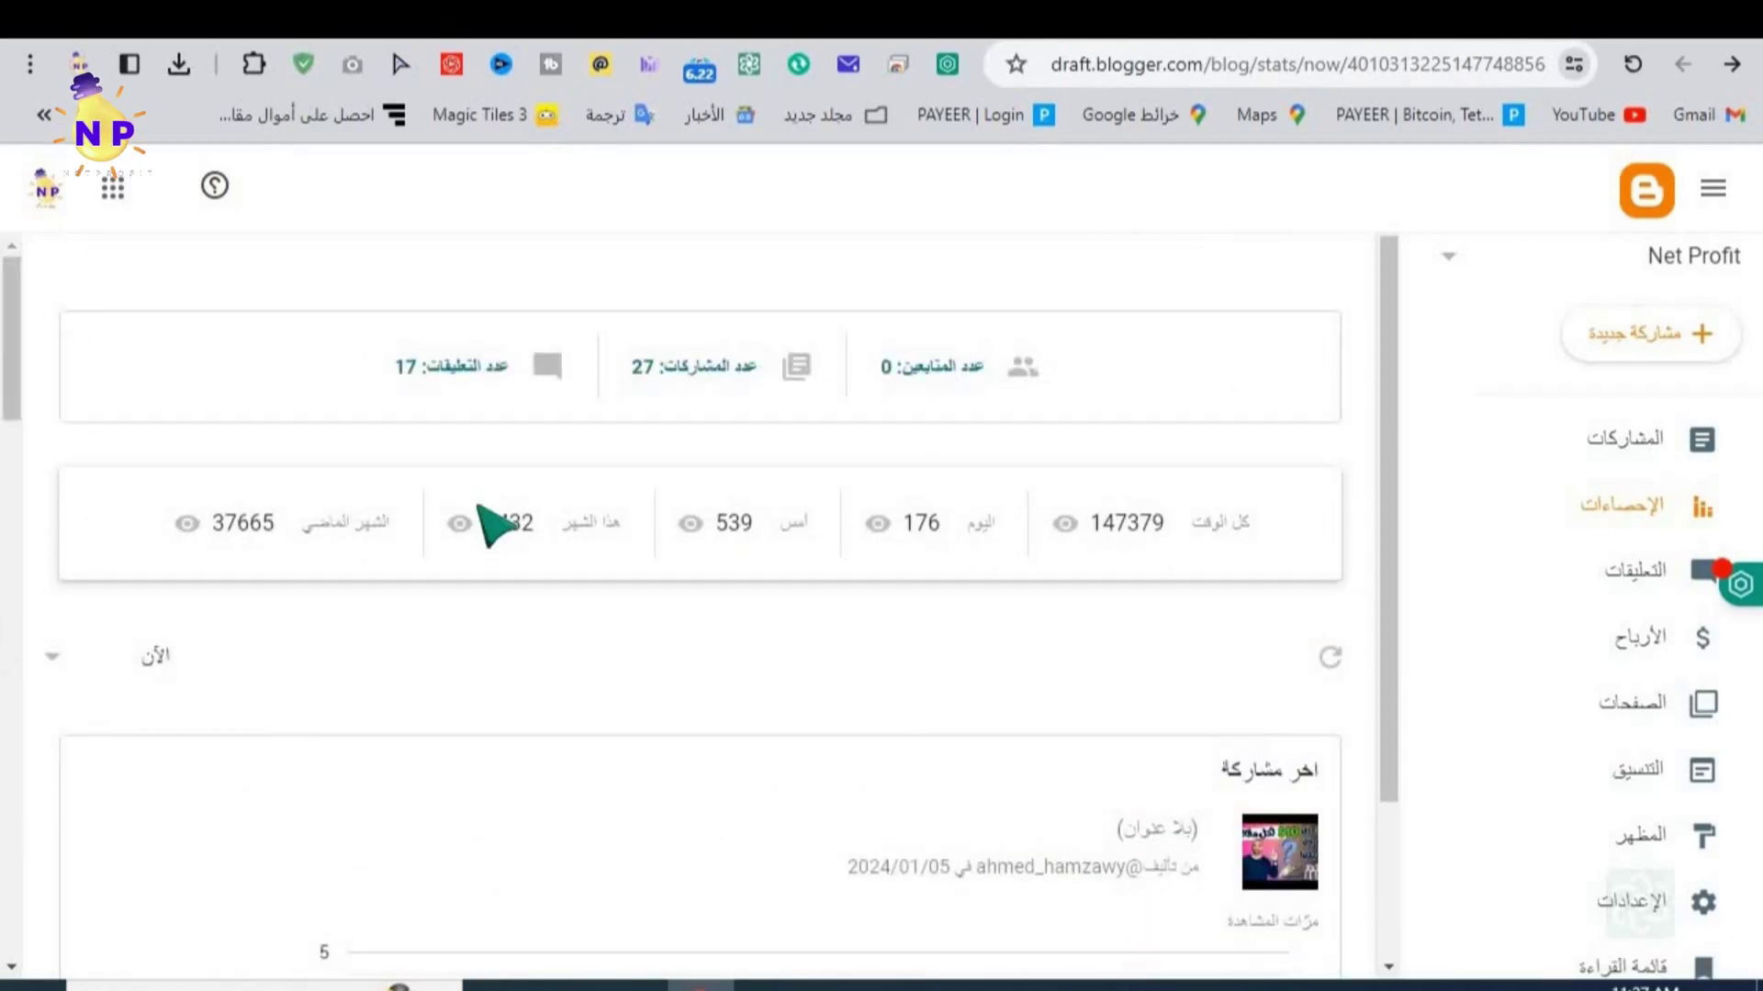